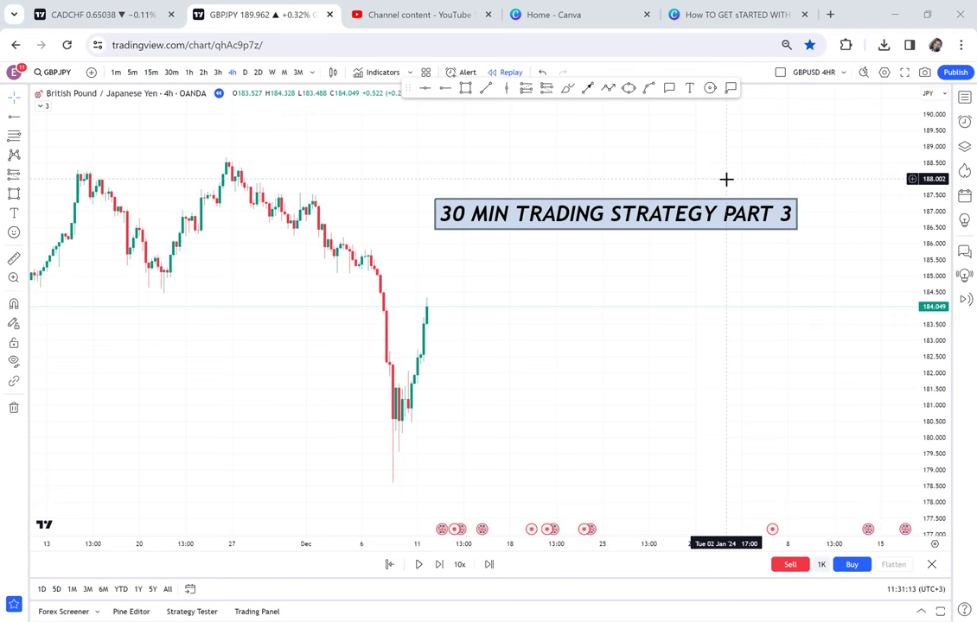
left_click_drag(600, 312, 588, 269)
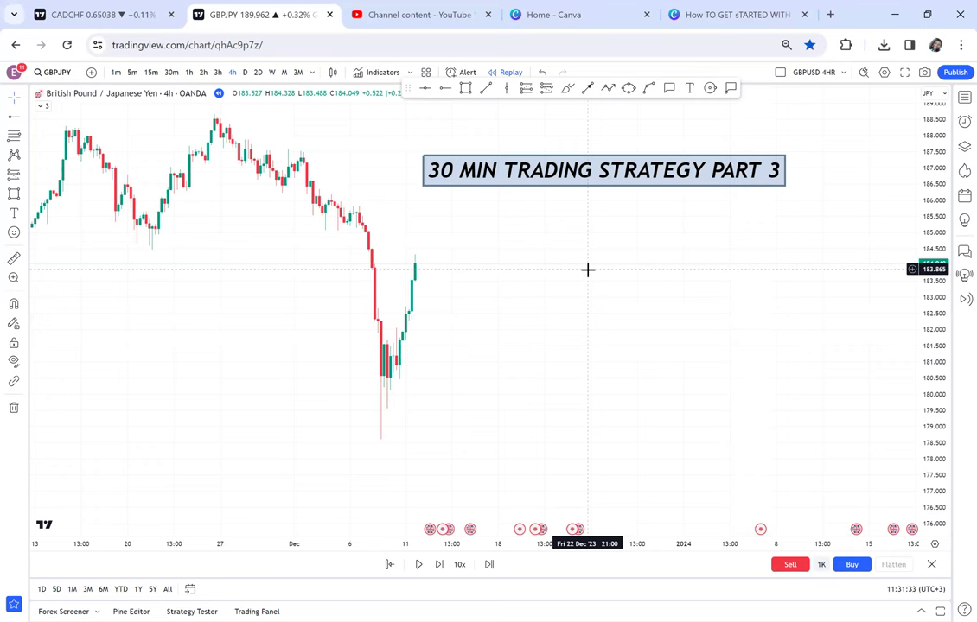
left_click_drag(530, 261, 633, 307)
left_click_drag(576, 284, 590, 240)
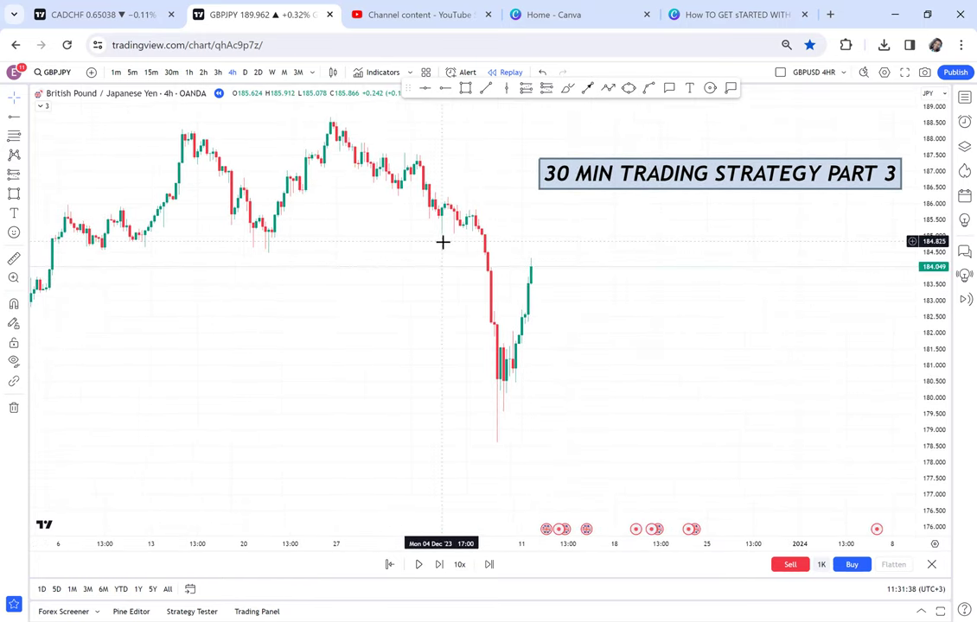
left_click_drag(391, 264, 399, 274)
left_click_drag(616, 210, 617, 194)
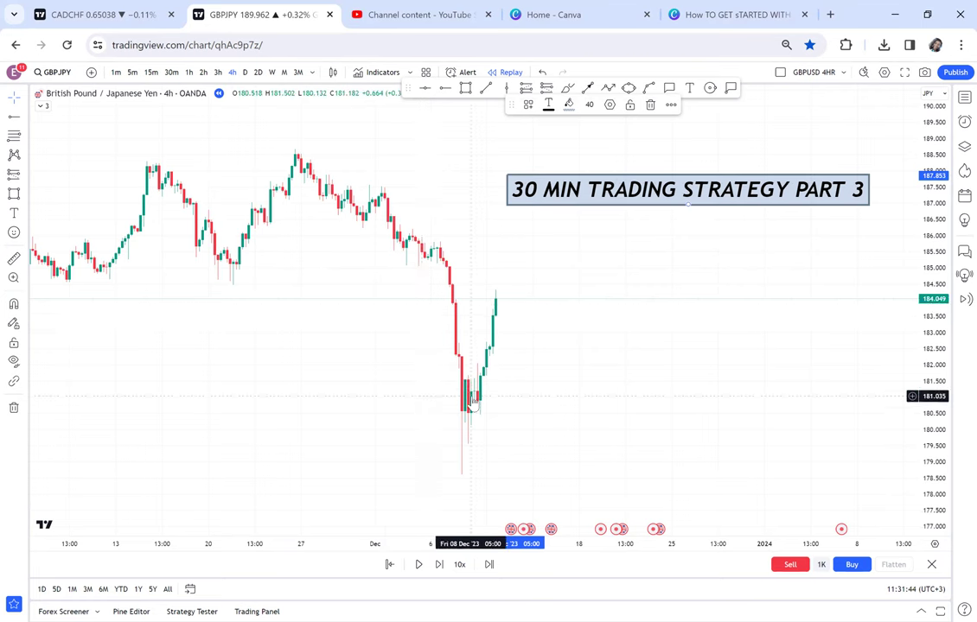
left_click(534, 388)
Step: Place a horizontal ray at about 182.078, starting just before the sharp December drop on the 4-hour chart
left_click_drag(494, 375, 484, 359)
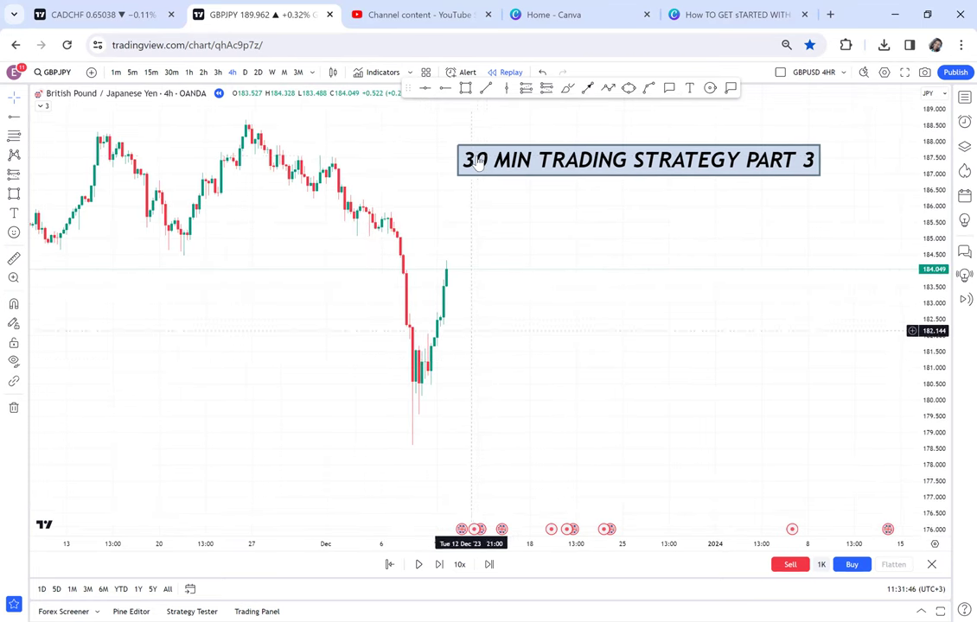
left_click(446, 88)
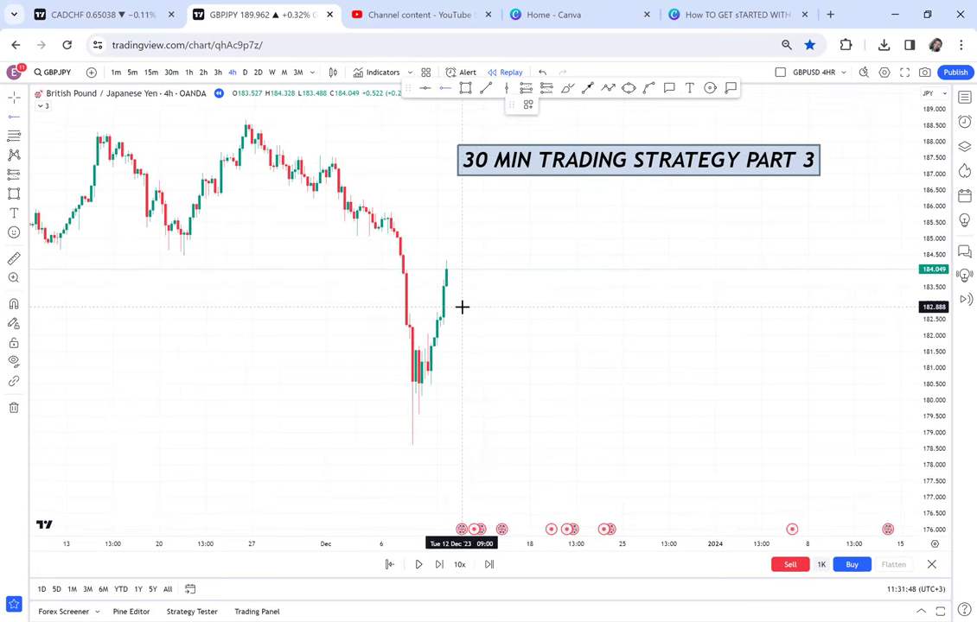
left_click(395, 333)
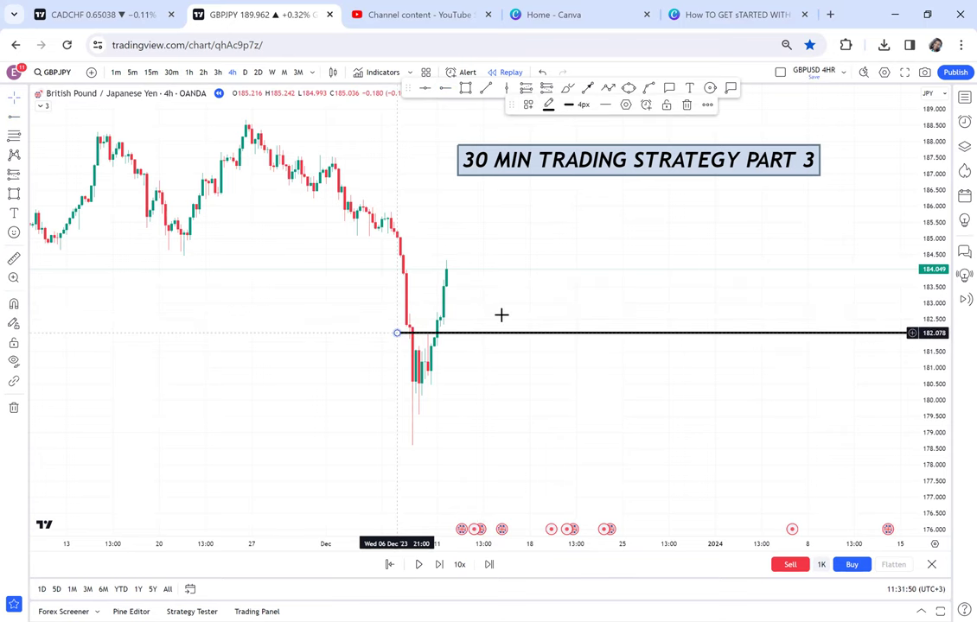
Step: Add the text note "RETRACEMENT OR REVERSAL" below the strategy title, above the horizontal ray
left_click_drag(608, 294, 572, 325)
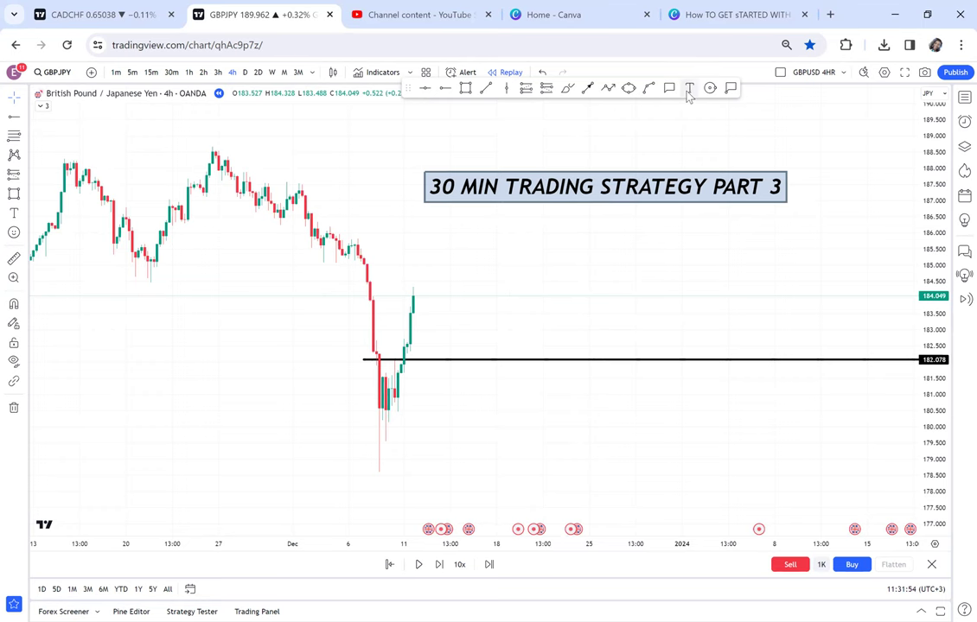
left_click(528, 274)
type("RE")
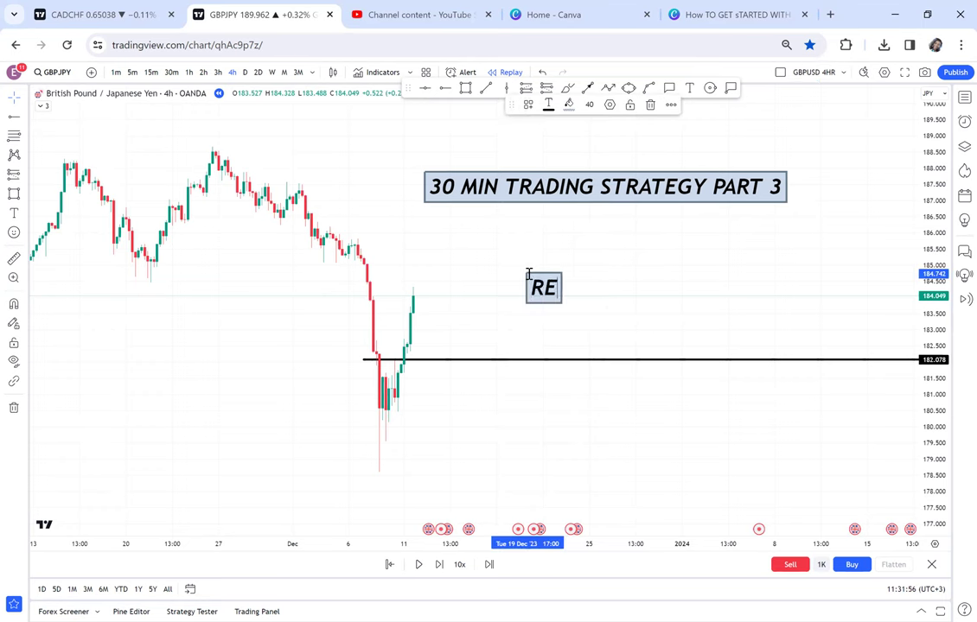
type("TRACEM")
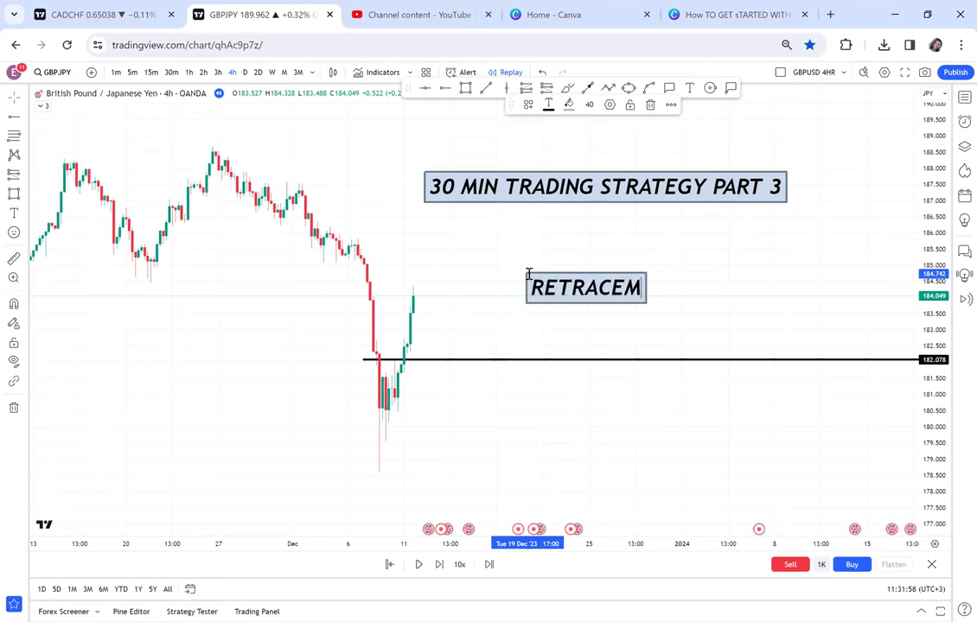
type("ENT")
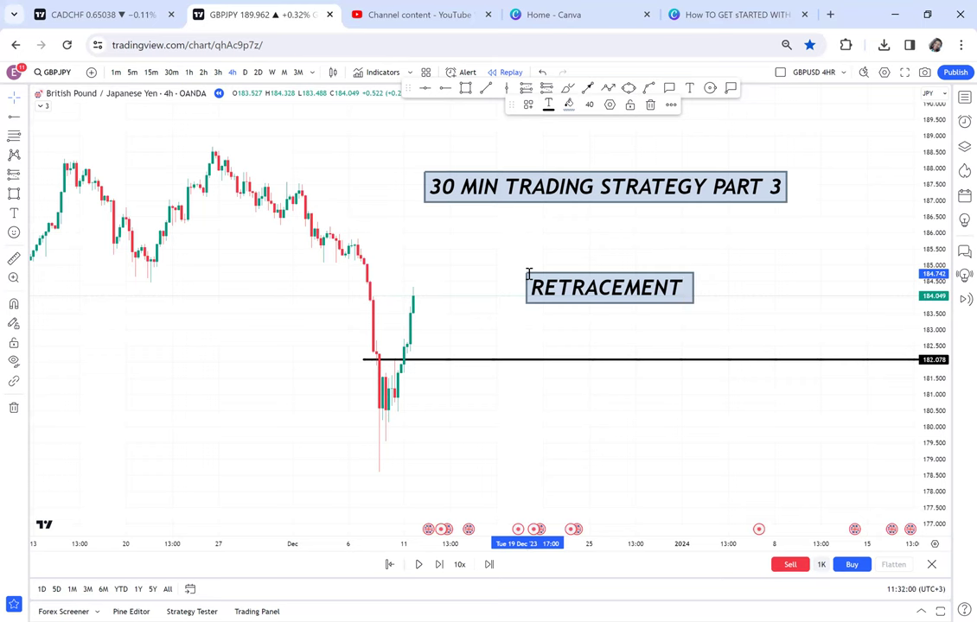
type(" 0")
key("BackSpace")
type("OR ")
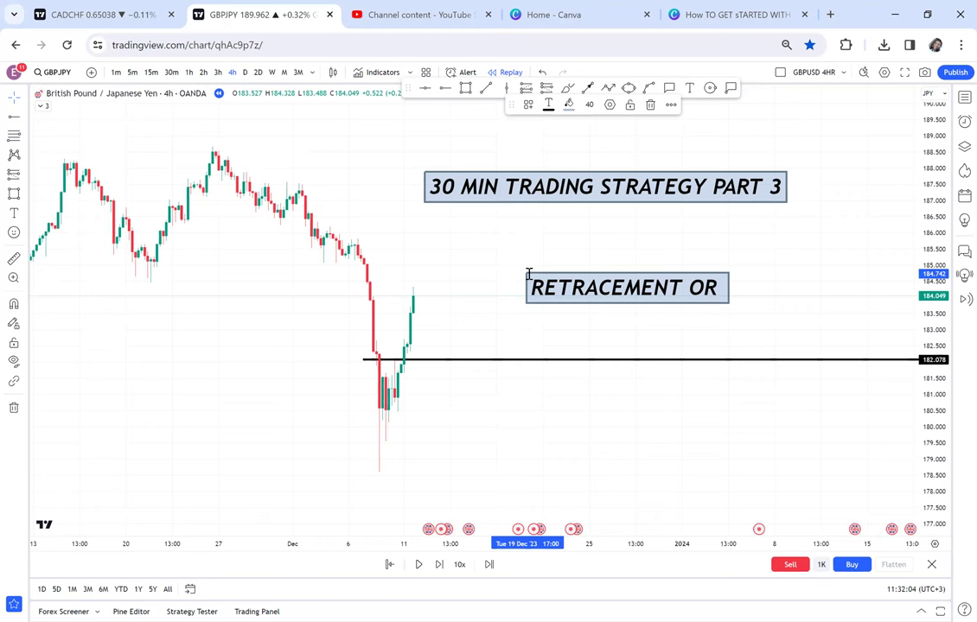
type("REVERSAL")
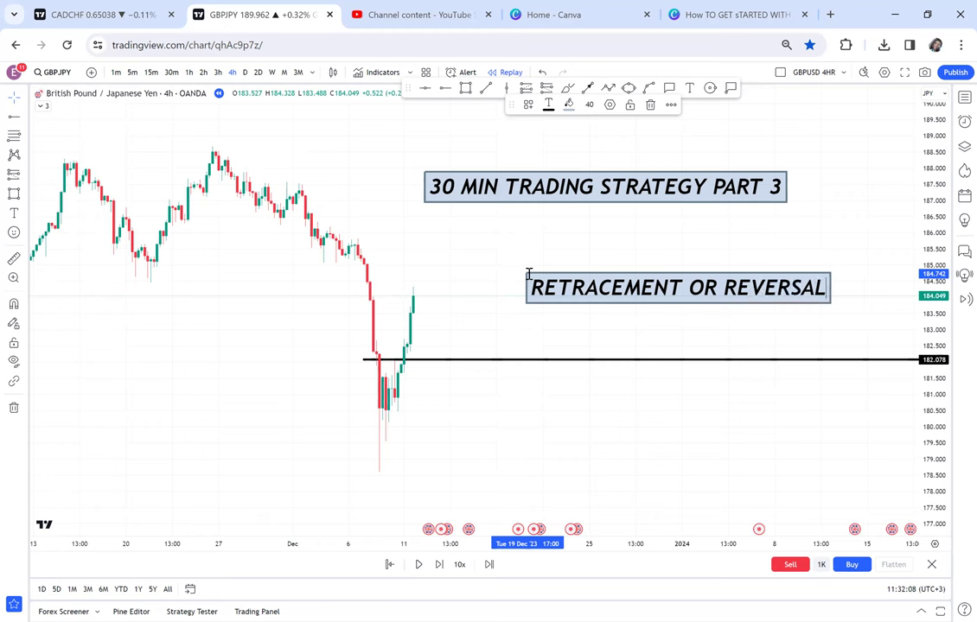
left_click(542, 257)
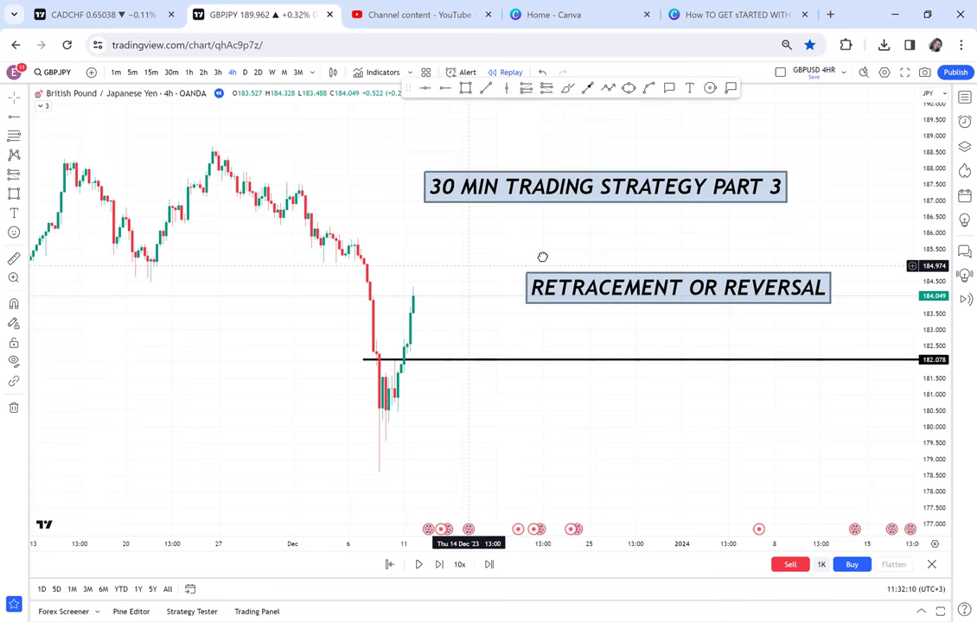
Step: Draw a curved brush stroke over the latest bullish leg, between the horizontal ray and about 185.0
left_click_drag(469, 266, 543, 256)
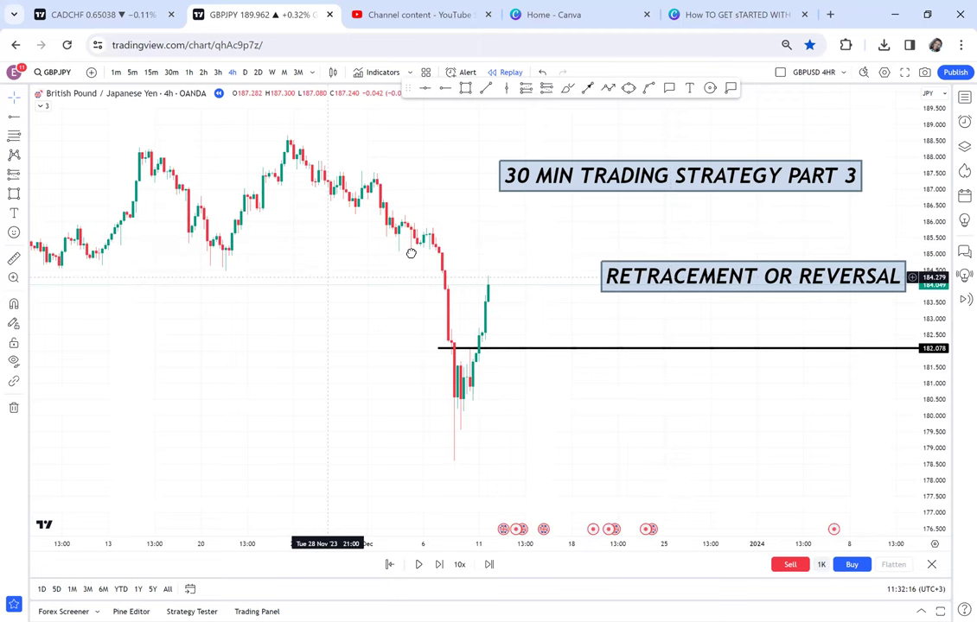
left_click_drag(410, 254, 395, 231)
left_click(569, 89)
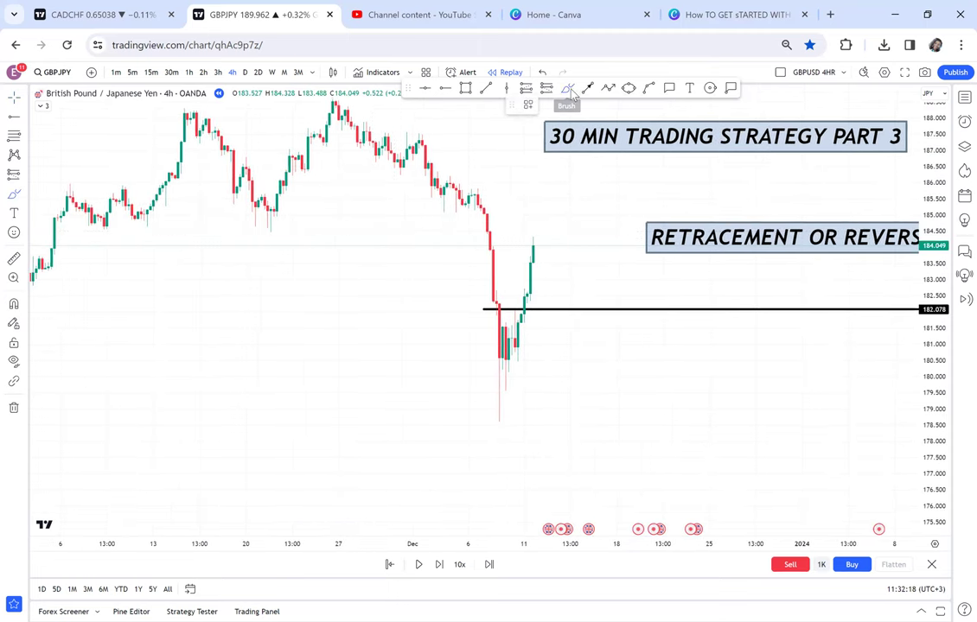
left_click(569, 90)
left_click_drag(553, 240, 503, 311)
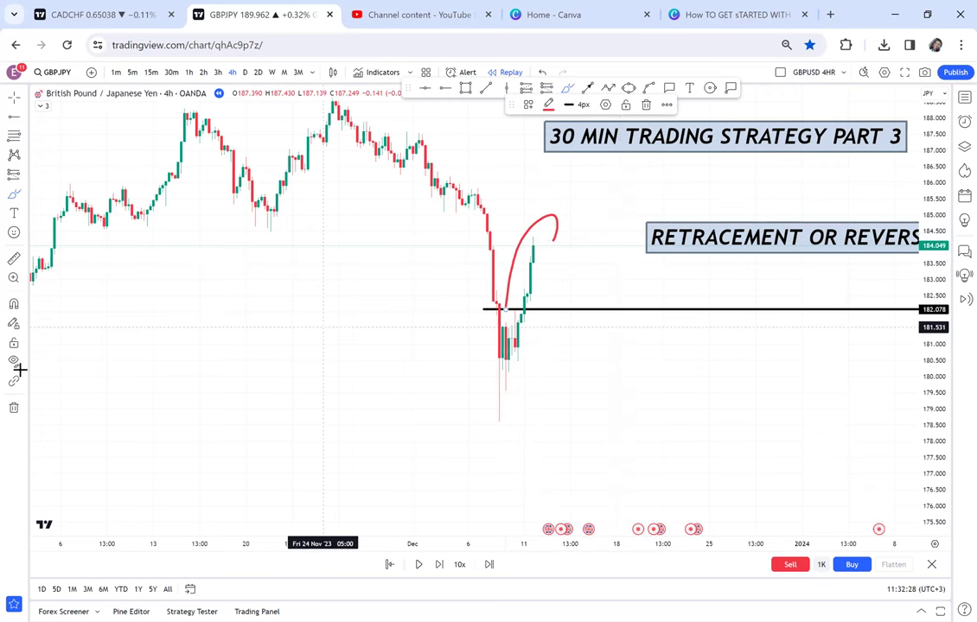
Step: Remove all drawings from the chart, including the stray brush stroke beside the last candle
left_click(13, 410)
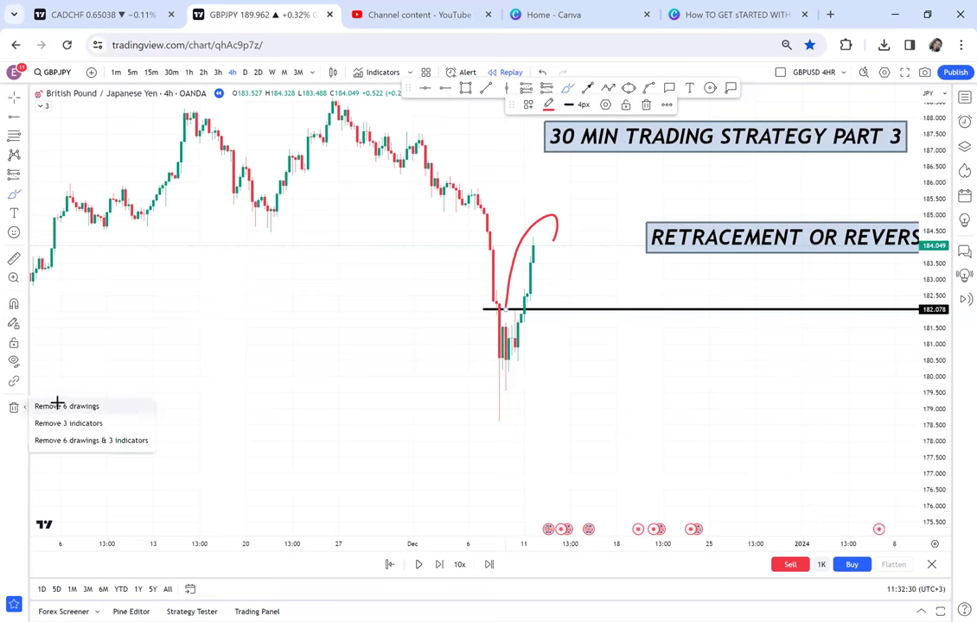
left_click(58, 405)
left_click_drag(650, 248, 564, 320)
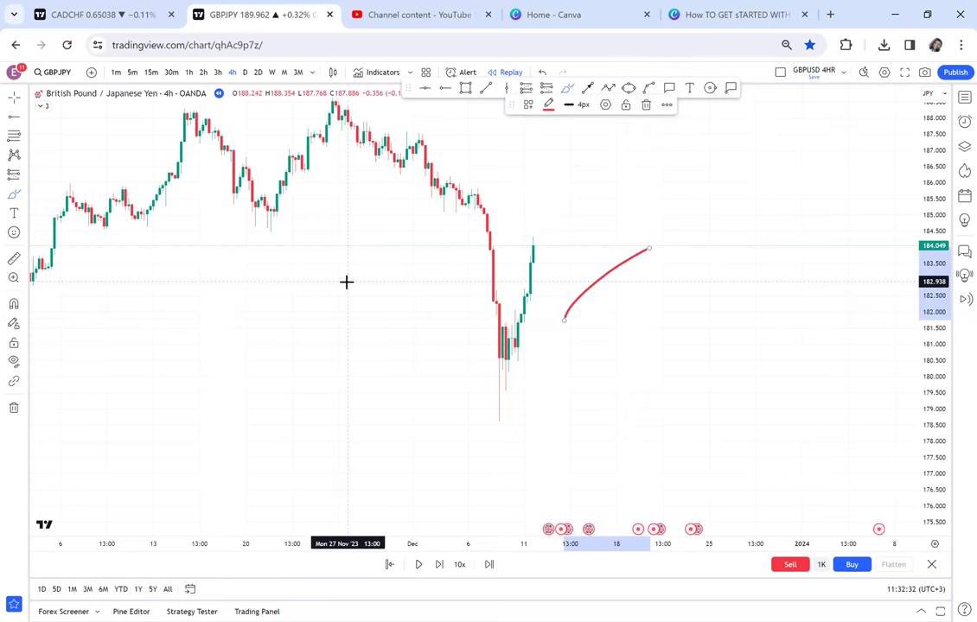
left_click(13, 406)
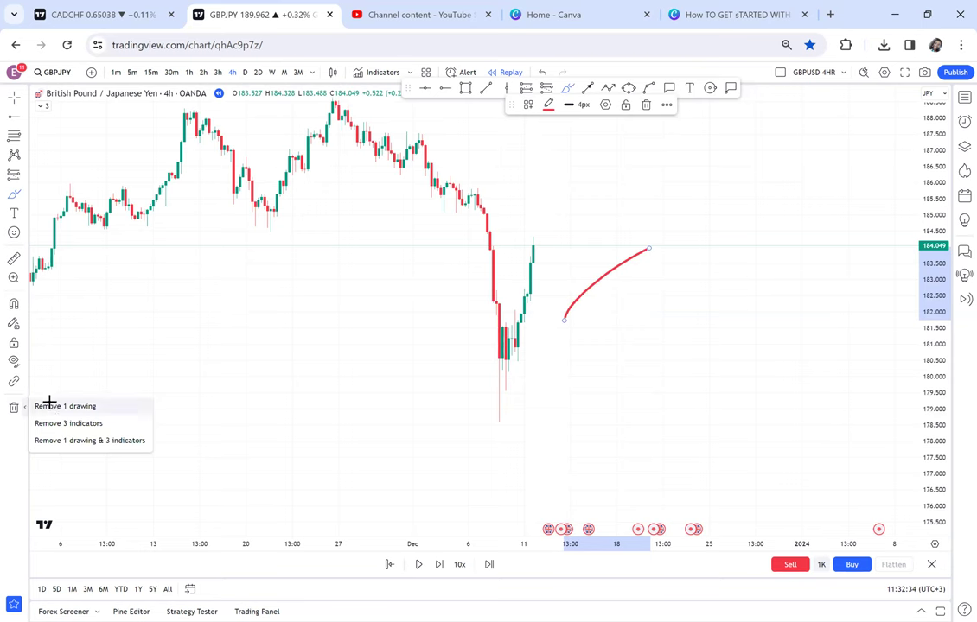
left_click(48, 404)
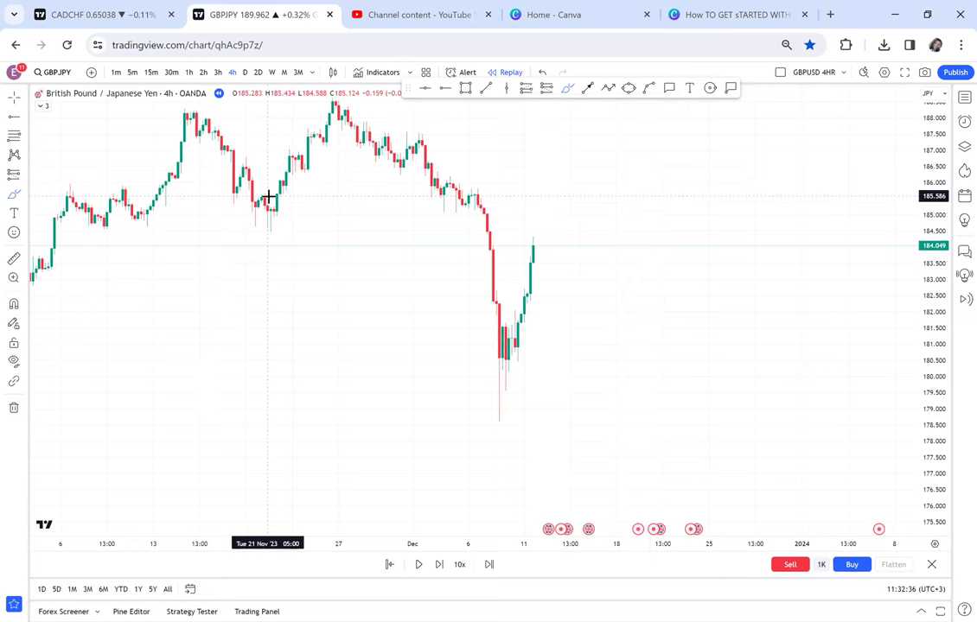
Step: Switch the chart to the daily timeframe and examine the recent swing high and the December drop
left_click(246, 72)
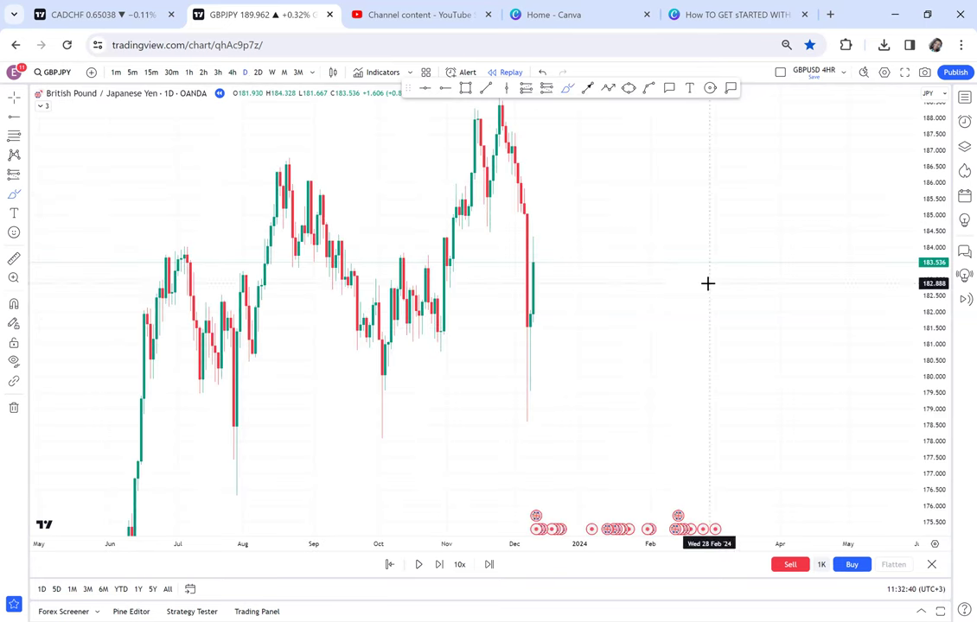
left_click_drag(935, 241, 902, 355)
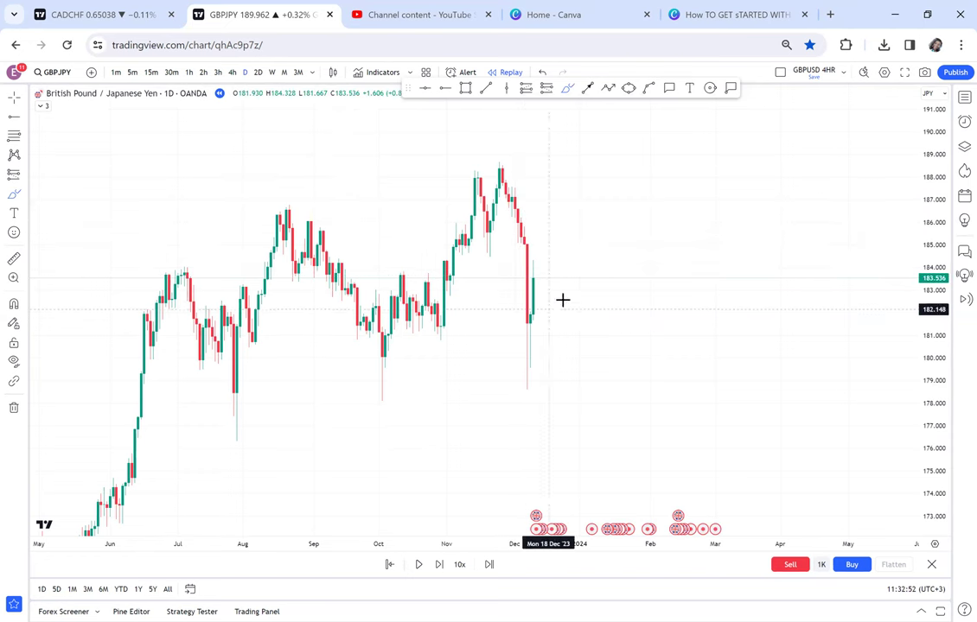
left_click_drag(475, 543, 616, 543)
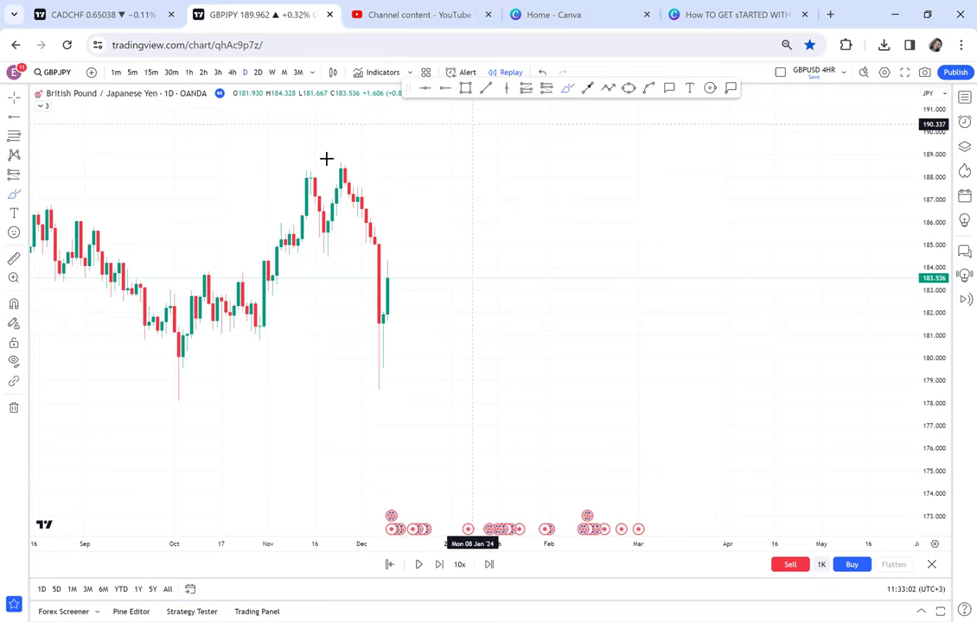
Step: Mark the daily decline from the November high with short brush strokes and circle the last candles
mouse_move(384, 165)
left_mouse_down()
mouse_move(344, 170)
mouse_move(353, 195)
mouse_move(395, 202)
mouse_move(413, 220)
left_mouse_up()
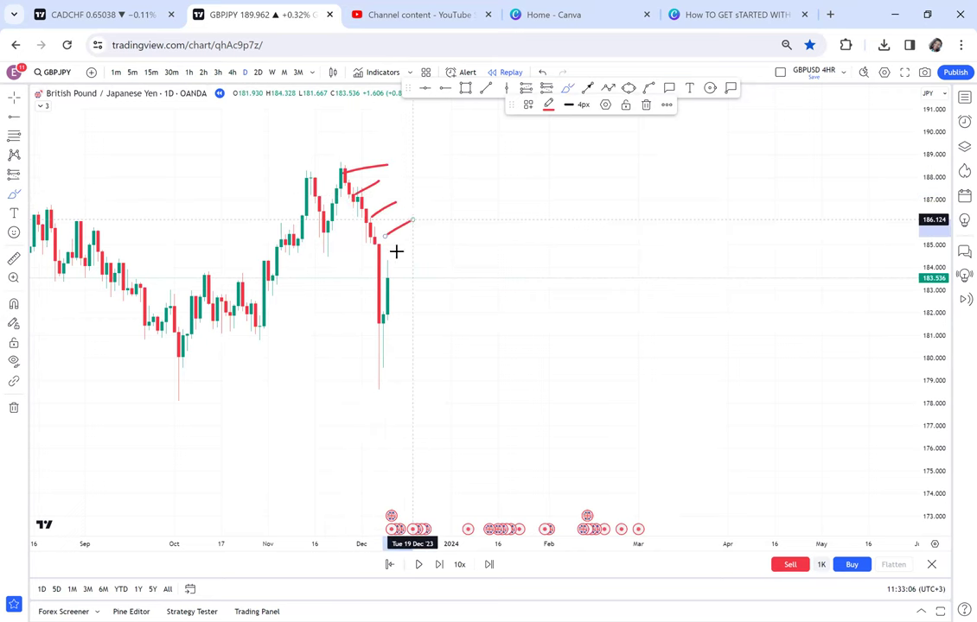
left_click_drag(389, 266, 423, 242)
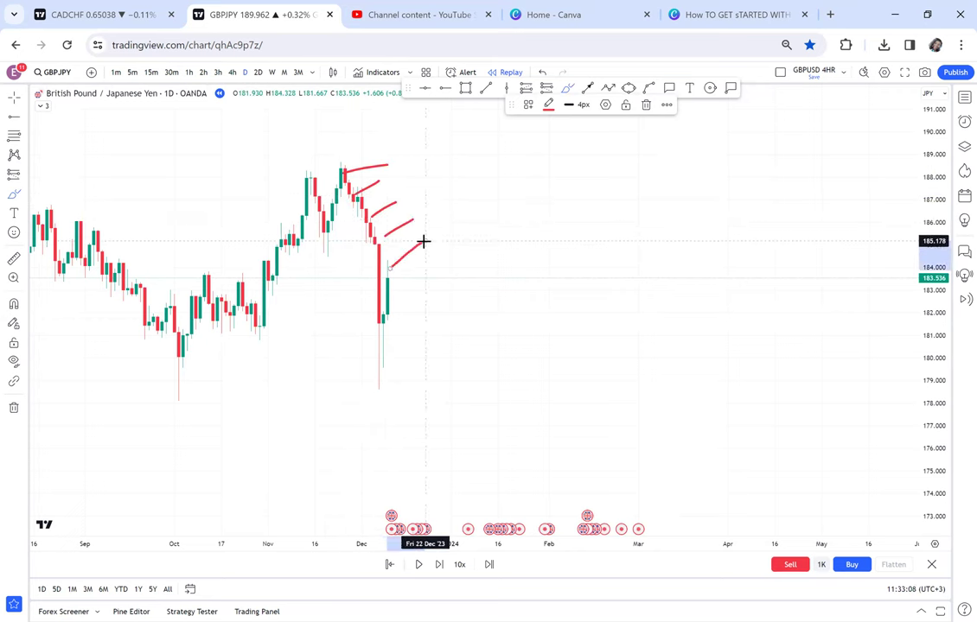
mouse_move(398, 294)
left_mouse_down()
mouse_move(421, 301)
mouse_move(413, 342)
left_mouse_up()
mouse_move(438, 302)
left_mouse_down()
mouse_move(377, 353)
mouse_move(449, 274)
left_mouse_up()
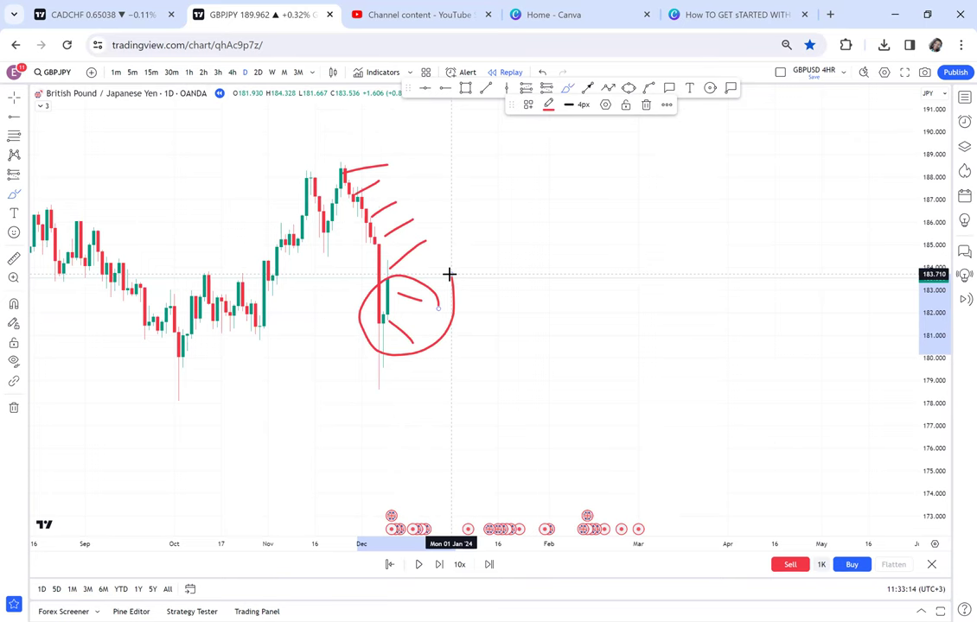
Step: Return the chart to the 4-hour timeframe and remove all the brush drawings
left_click(232, 73)
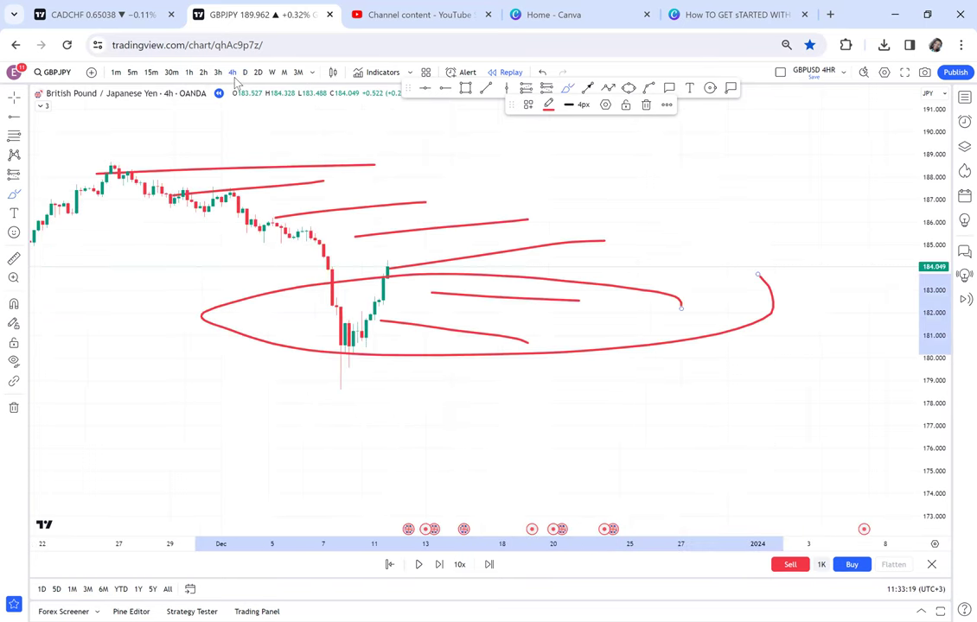
left_click(14, 410)
left_click(43, 406)
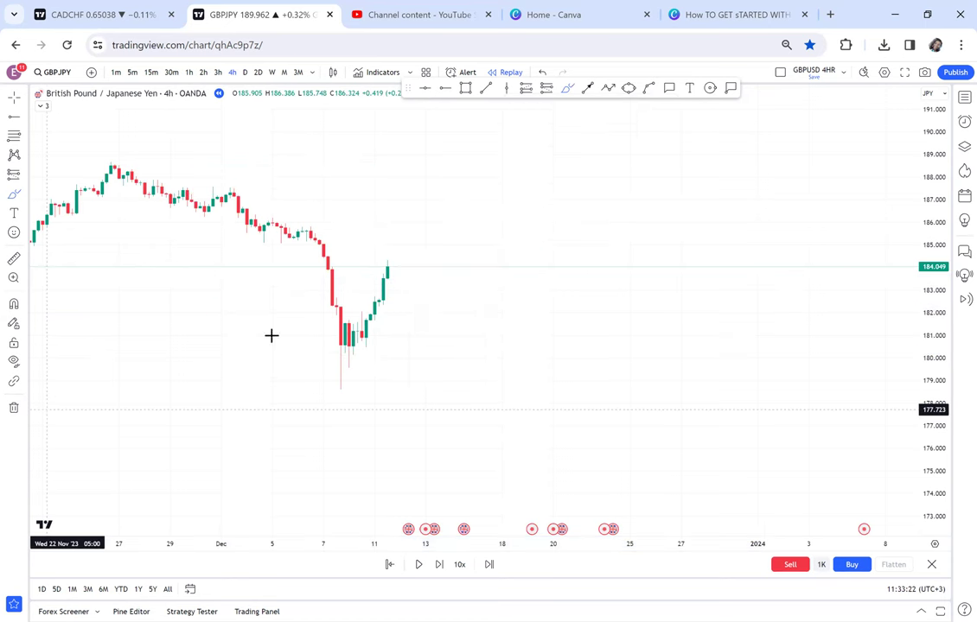
left_click(446, 89)
left_click(485, 166)
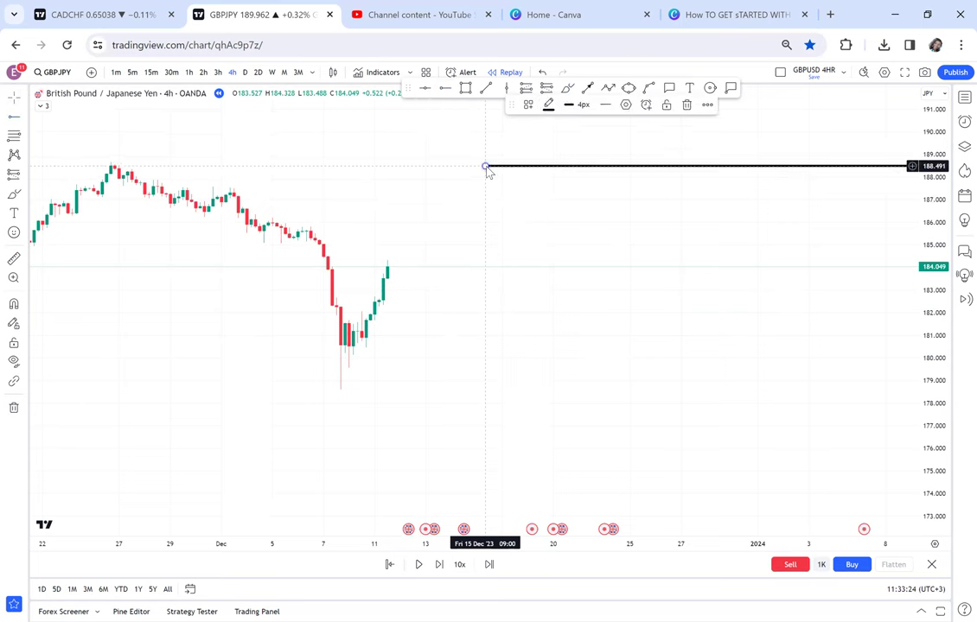
key("Delete")
Step: Draw a zigzag arrow path falling from the last candle at about 184.05 through two small pullbacks to about 178.2
left_click_drag(413, 188, 707, 208)
left_click_drag(935, 360, 688, 270)
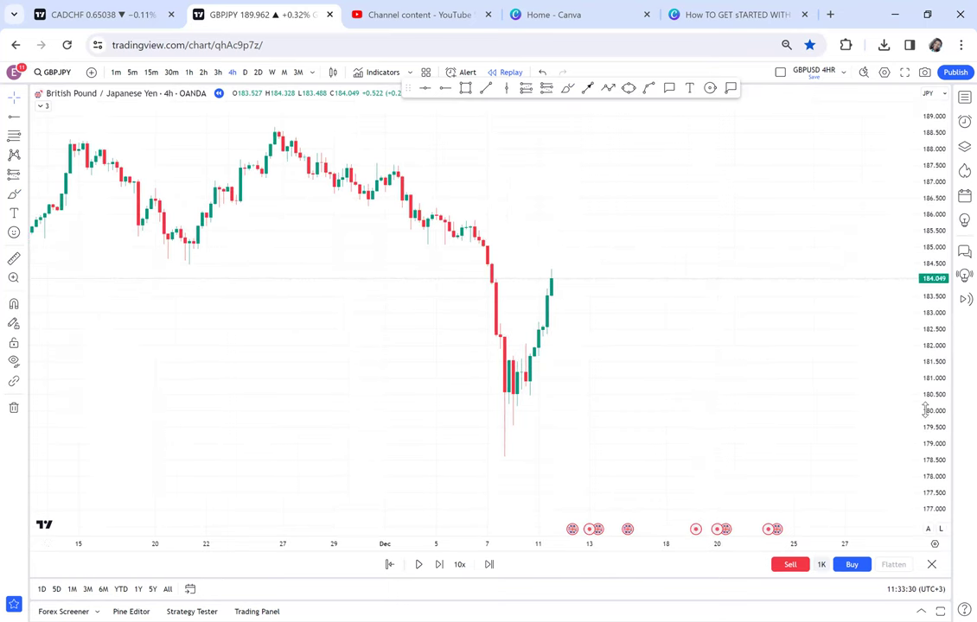
left_click_drag(926, 411, 898, 318)
left_click_drag(727, 375, 692, 367)
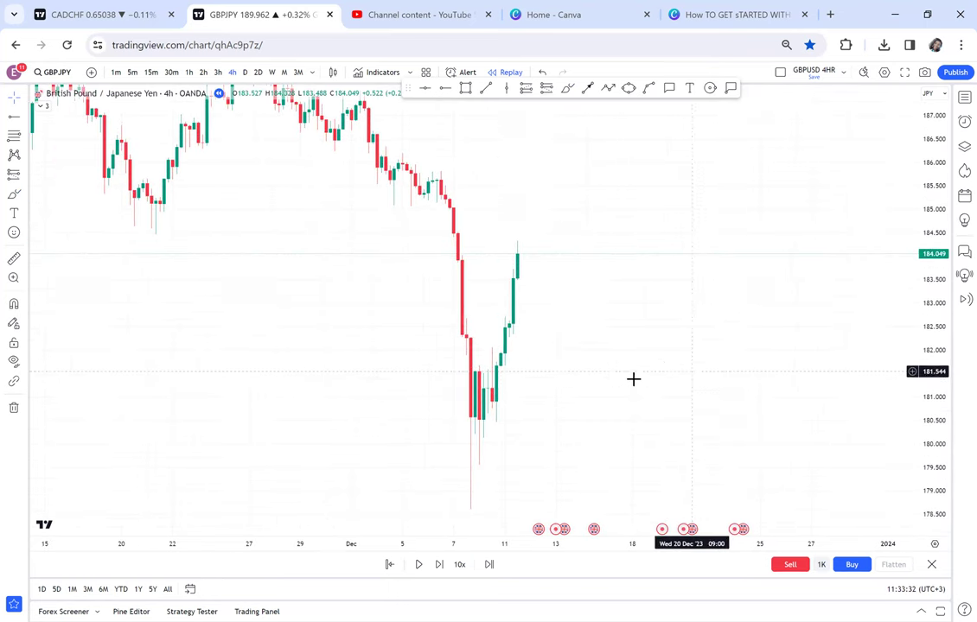
left_click_drag(574, 266, 500, 220)
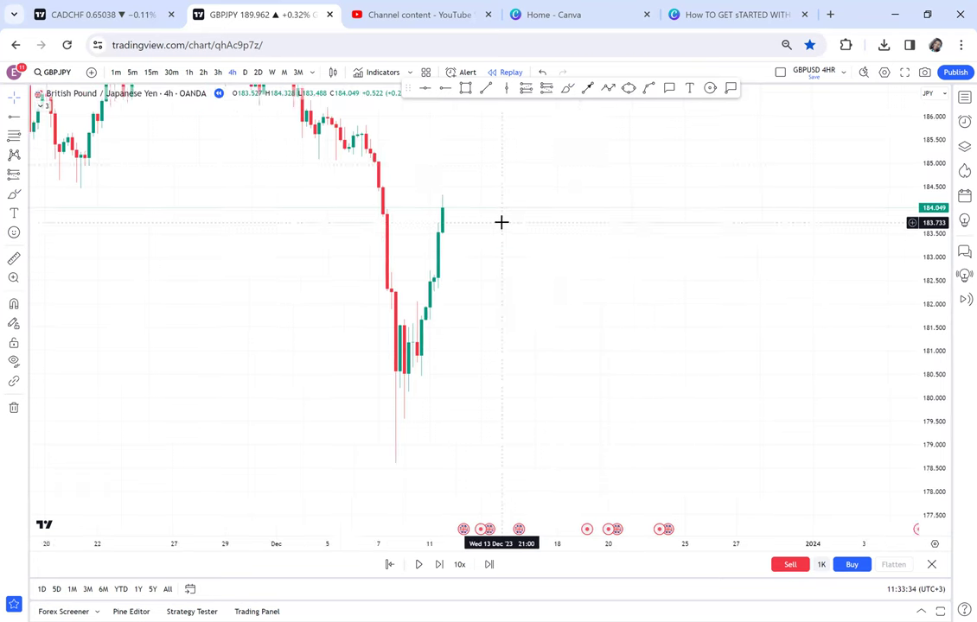
left_click(608, 89)
left_click(450, 207)
left_click(457, 290)
left_click(467, 347)
left_click(493, 315)
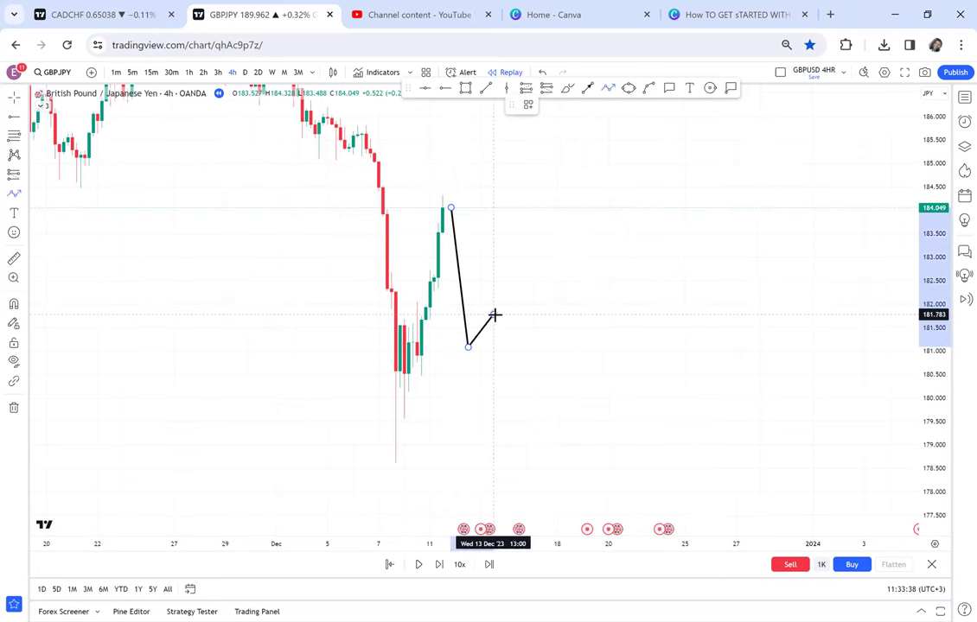
left_click(514, 412)
left_click(557, 377)
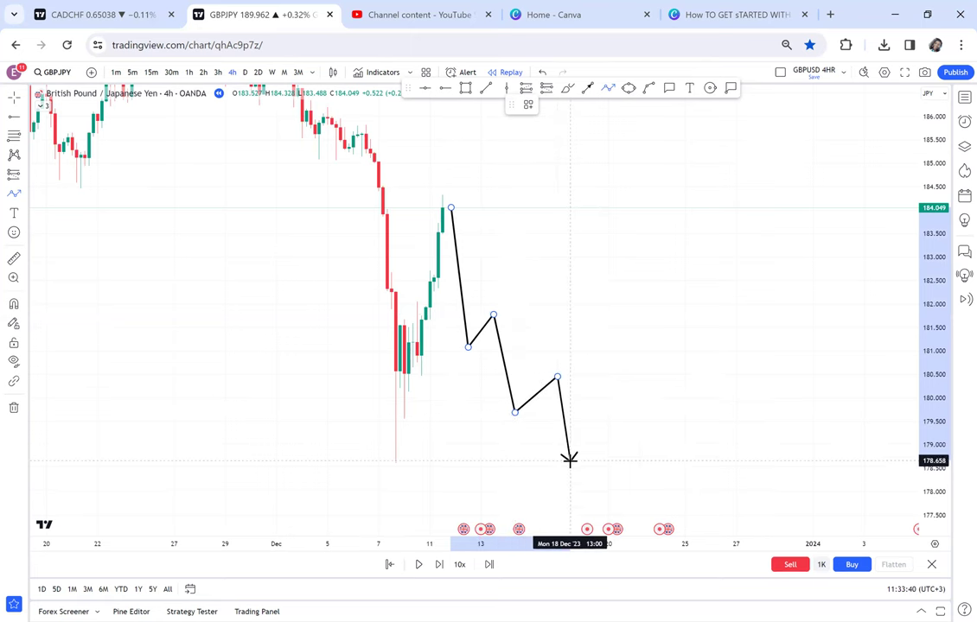
double_click(583, 484)
left_click_drag(638, 317, 640, 378)
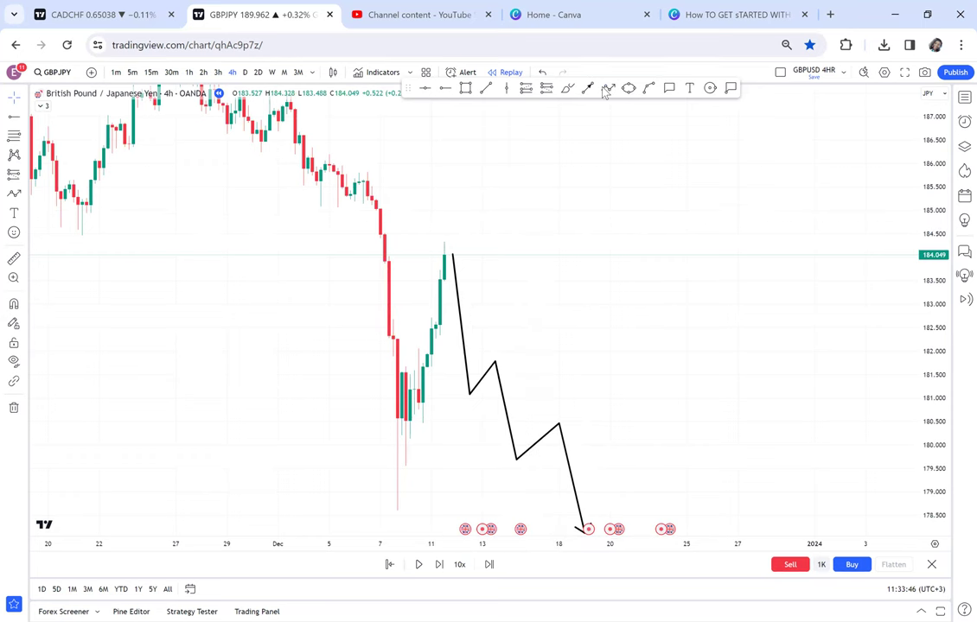
Step: Draw a second zigzag arrow path from the last candle, dipping to about 182.2 and rising through one pullback to about 187.0
left_click(447, 251)
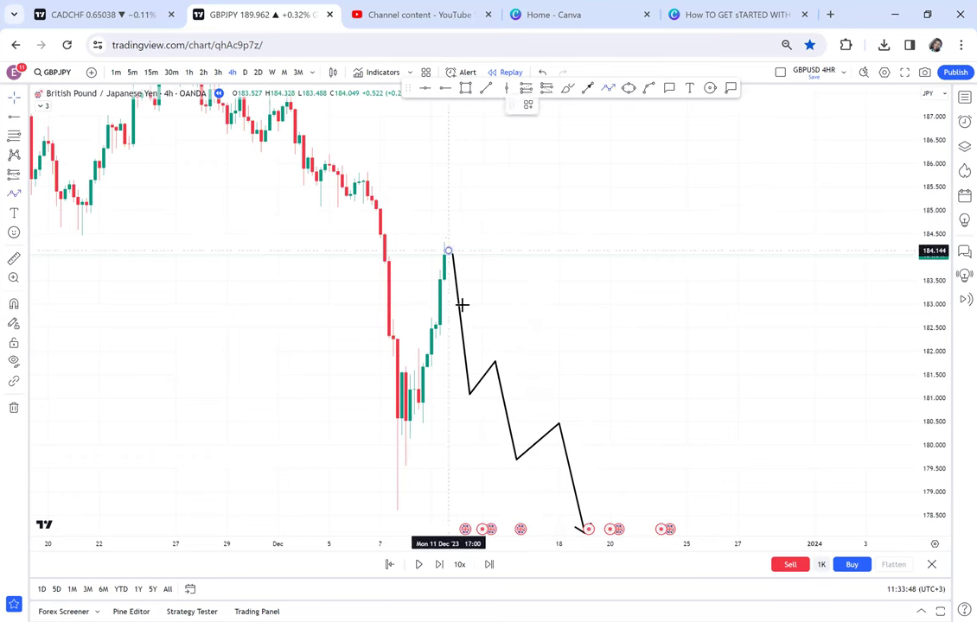
left_click(461, 308)
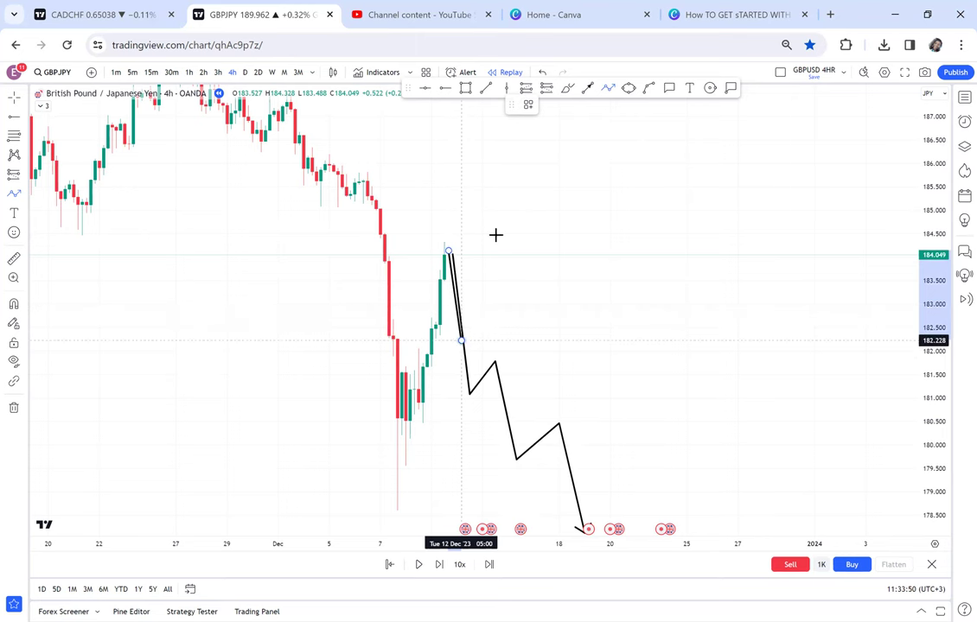
left_click(508, 189)
left_click(528, 214)
double_click(559, 116)
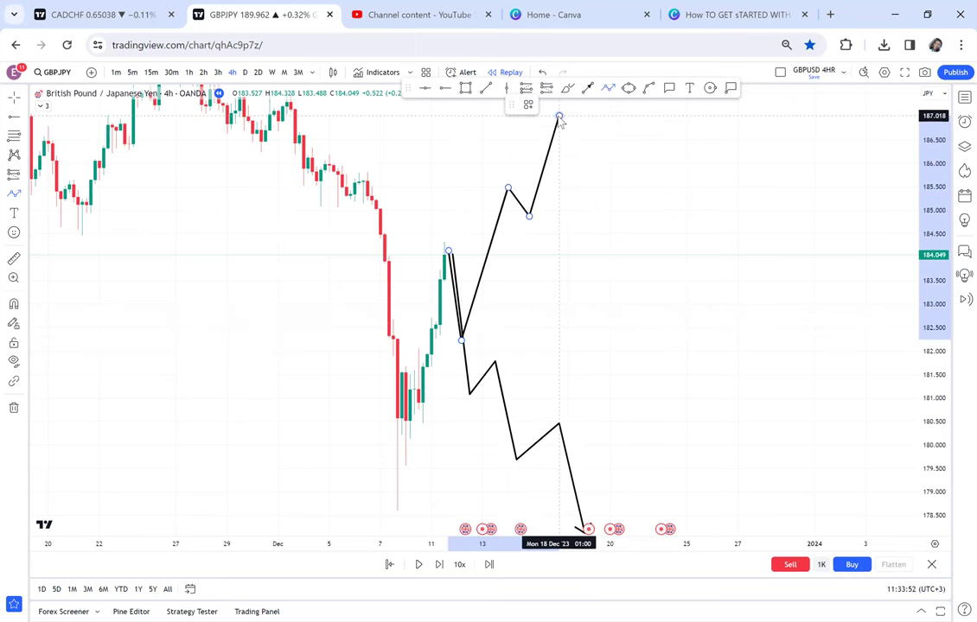
left_click(575, 139)
Step: Remove both zigzag arrow drawings from the chart while keeping the indicators
left_click_drag(580, 149, 631, 154)
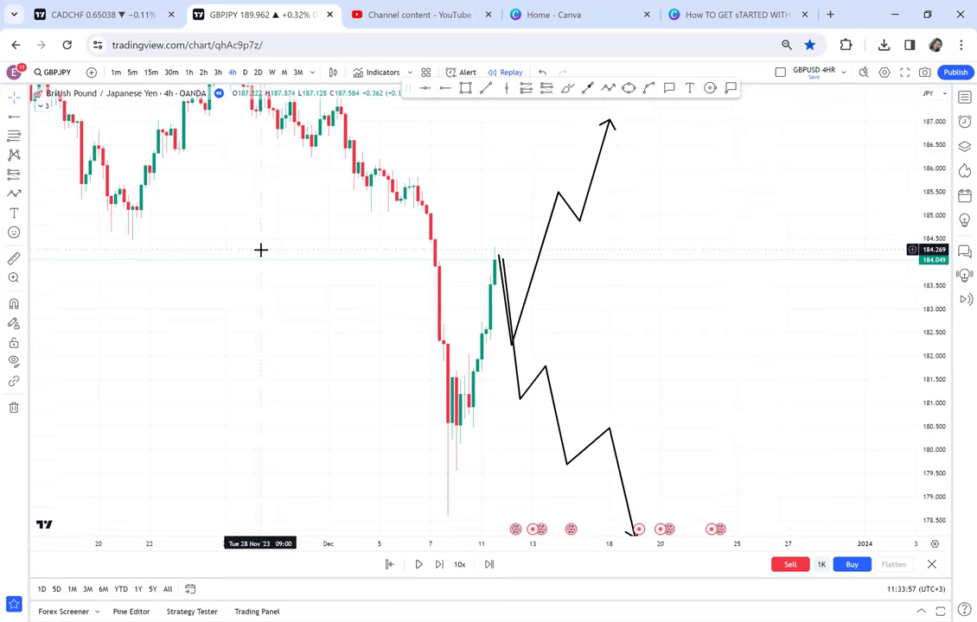
left_click(15, 408)
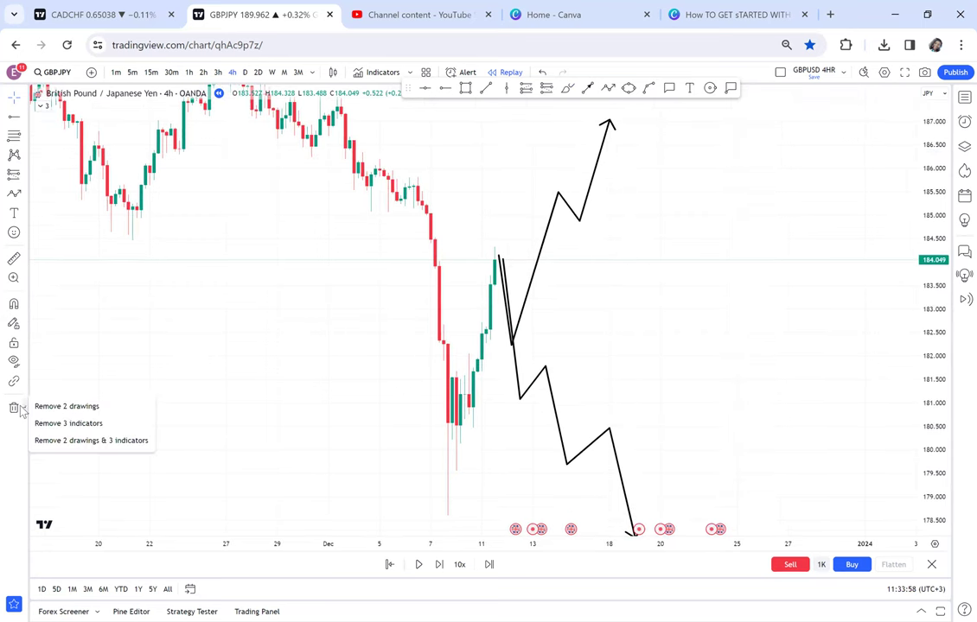
left_click(69, 406)
Step: Add the text label "SELL = DOUBLE TOP" in the empty area above and beyond the last candle
left_click_drag(706, 175, 676, 259)
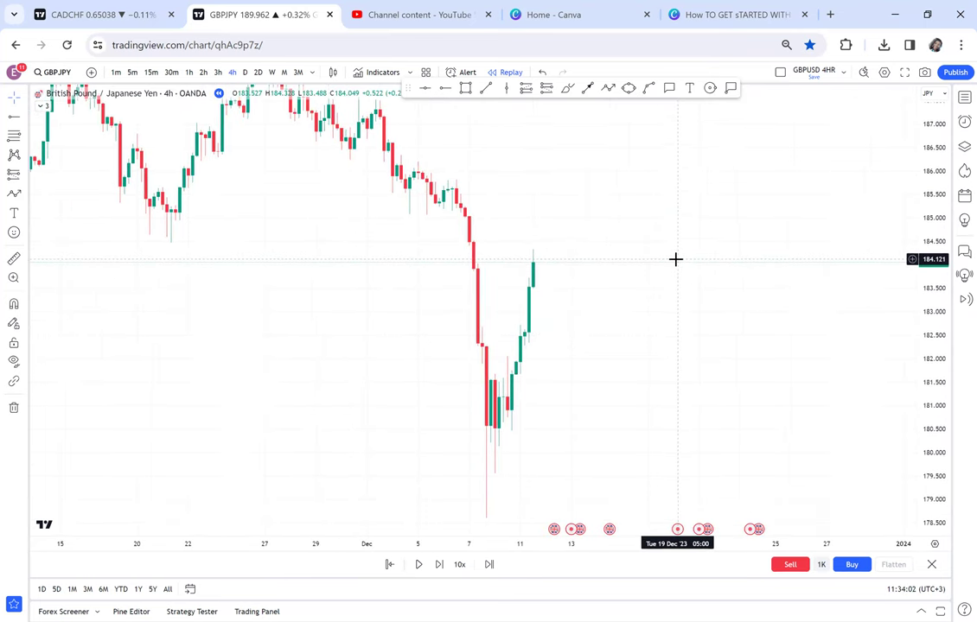
left_click_drag(937, 185, 925, 283)
left_click_drag(789, 294, 763, 264)
left_click_drag(934, 240, 918, 333)
left_click_drag(772, 292, 737, 307)
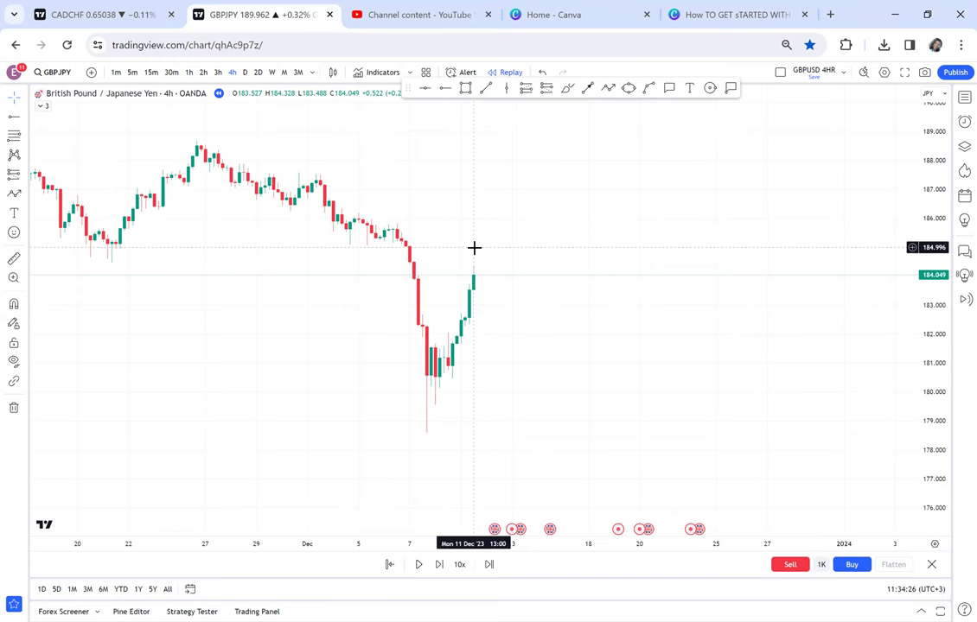
left_click(689, 88)
left_click(522, 195)
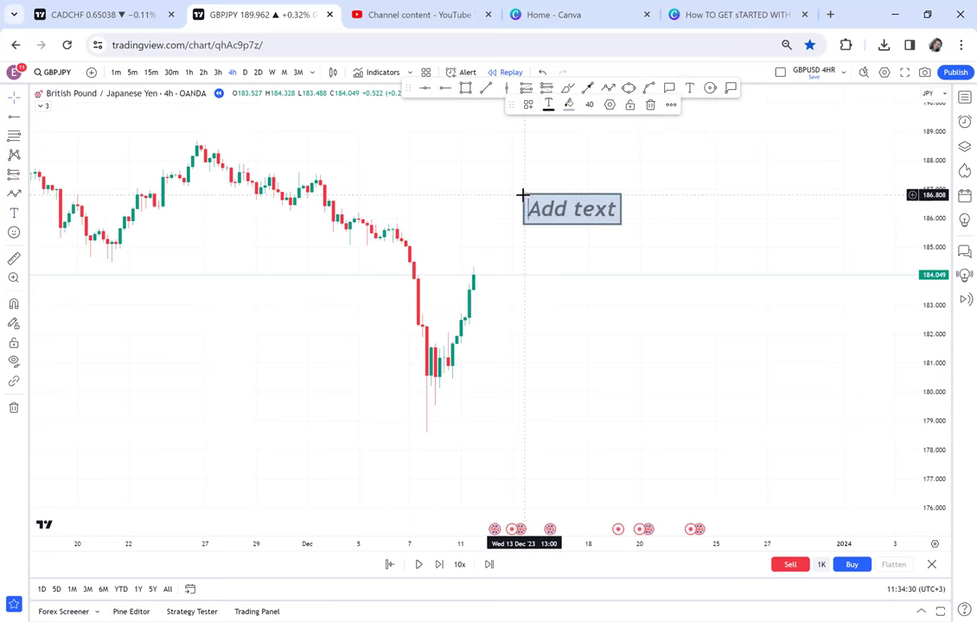
type("SELL =")
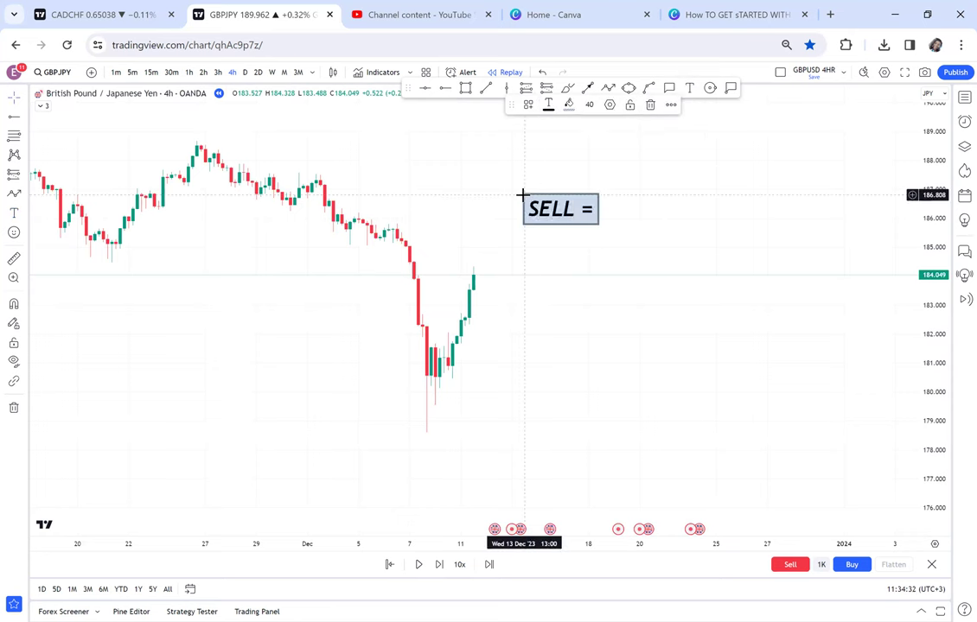
type(" DOU")
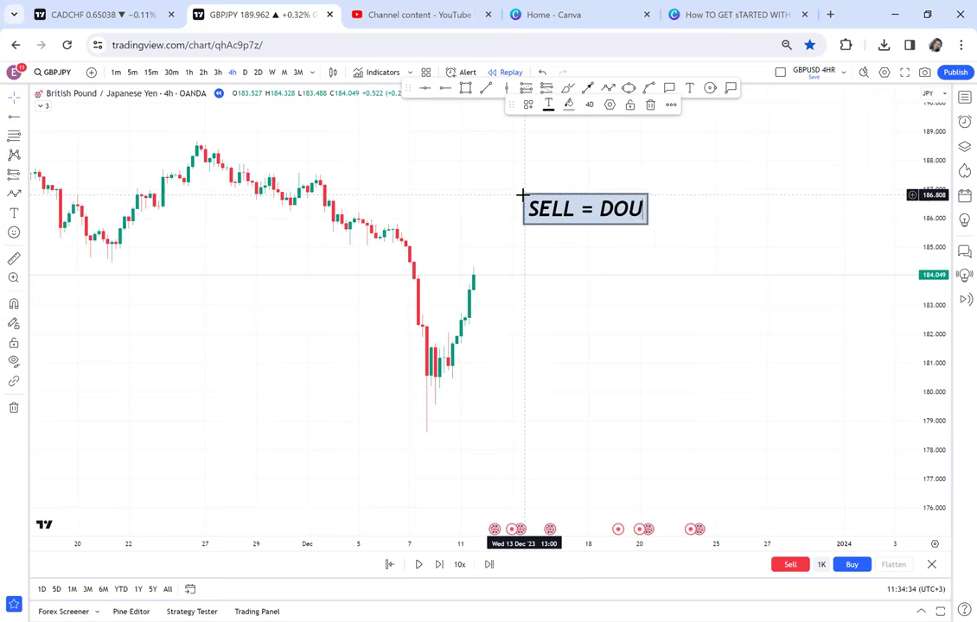
type("BLE TOP")
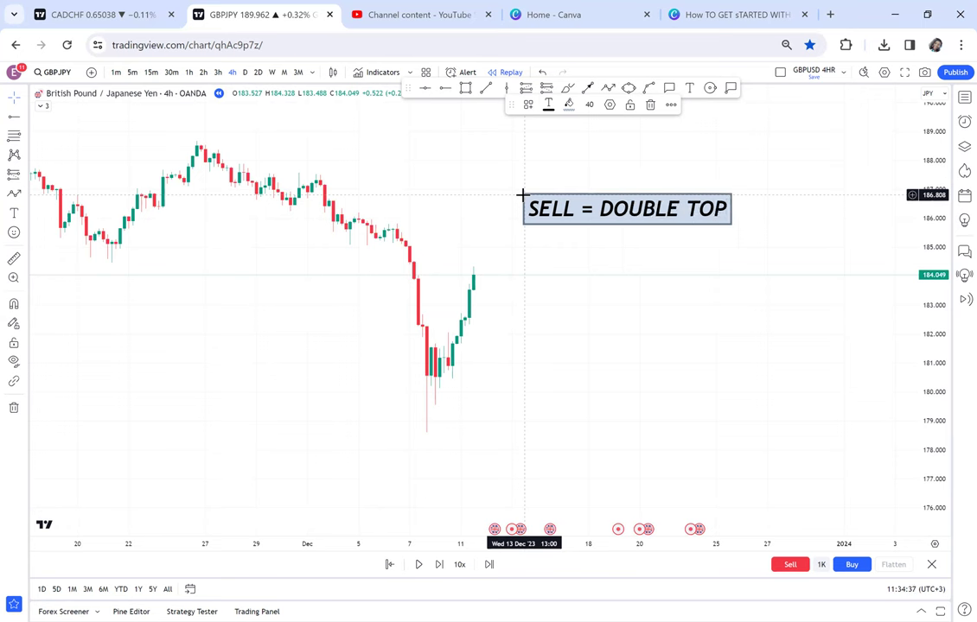
left_click(525, 305)
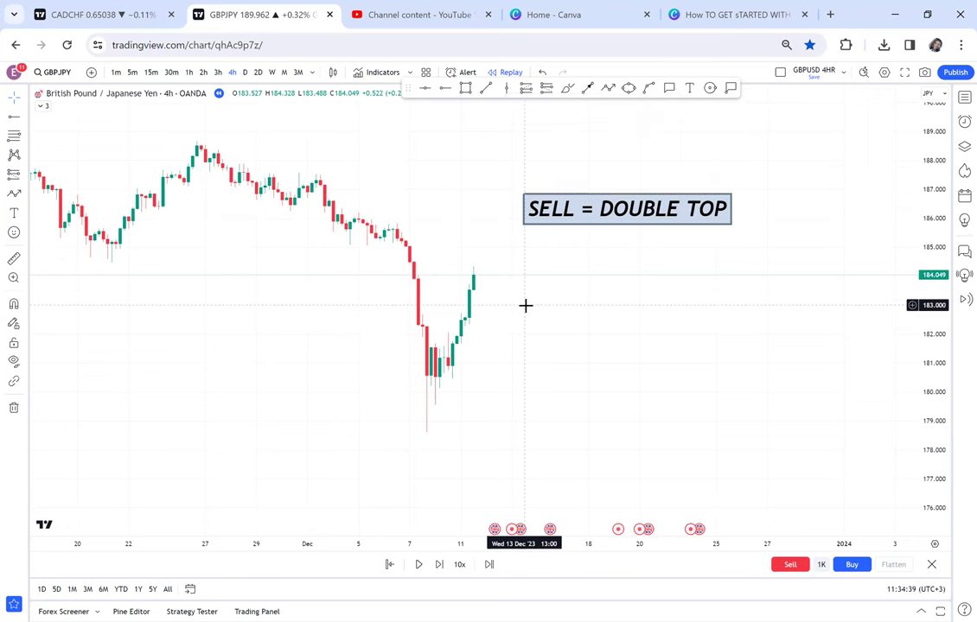
left_click_drag(631, 210, 618, 194)
left_click_drag(659, 276, 637, 275)
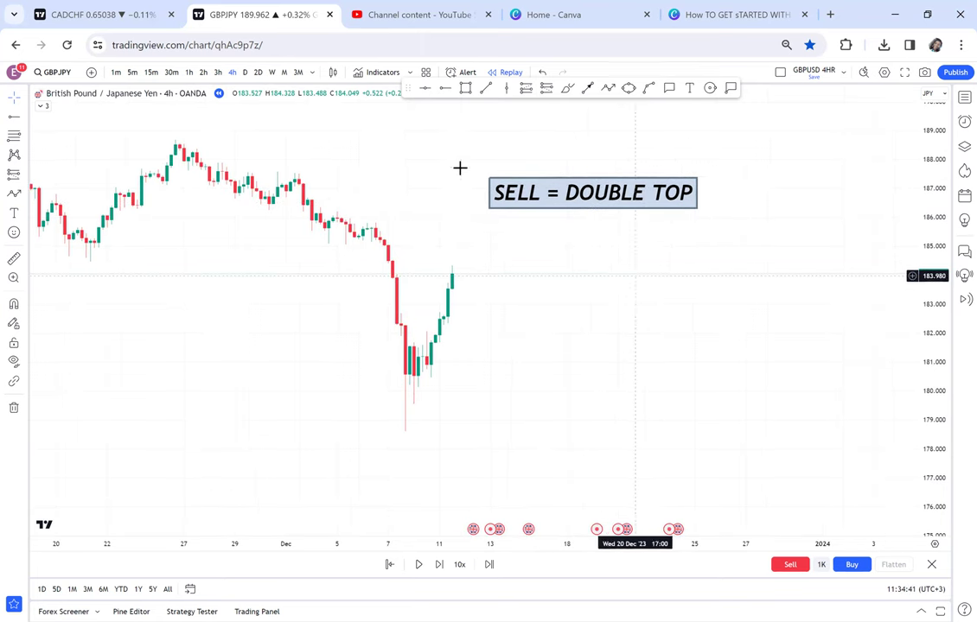
Step: Expand the indicator list and show the EMA 20, EMA 50 and EMA 200 on the chart
left_click(41, 106)
left_click(84, 105)
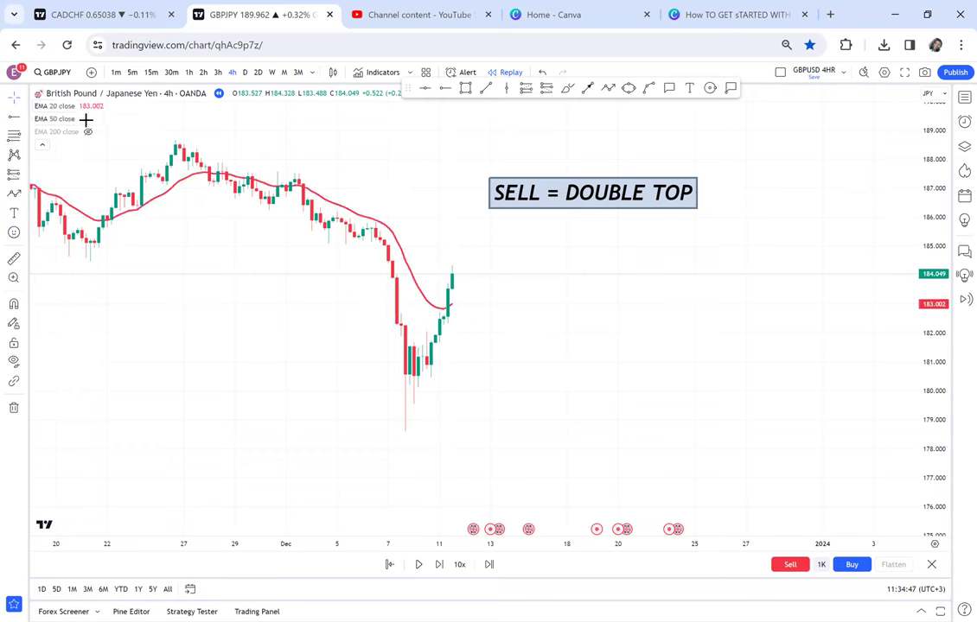
left_click(85, 119)
left_click(85, 131)
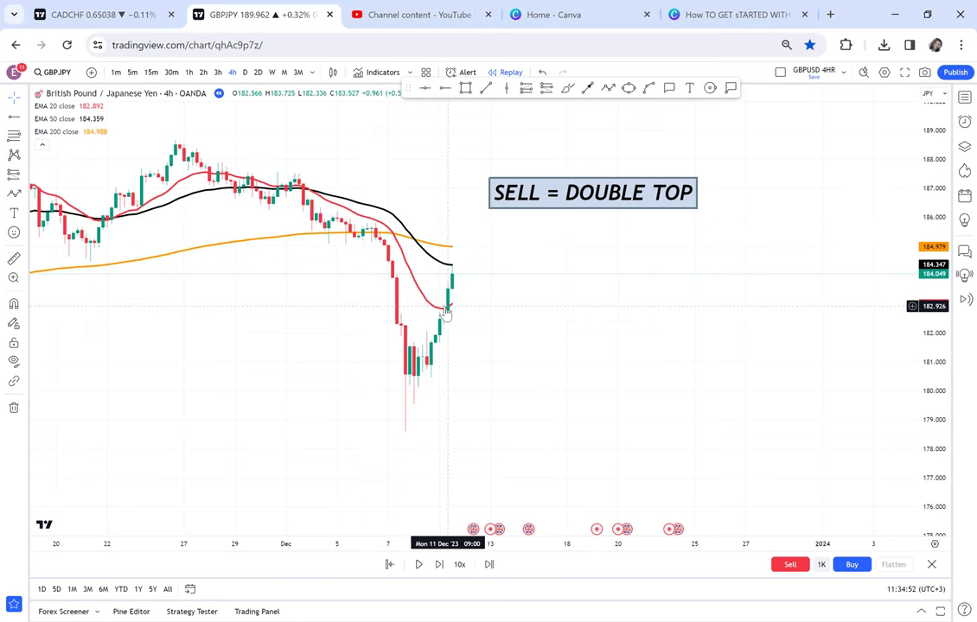
Step: Measure the price range around the last candles between EMA 20 and EMA 50, clear the measurement, and examine price against the EMAs
left_click(14, 259)
left_click(381, 310)
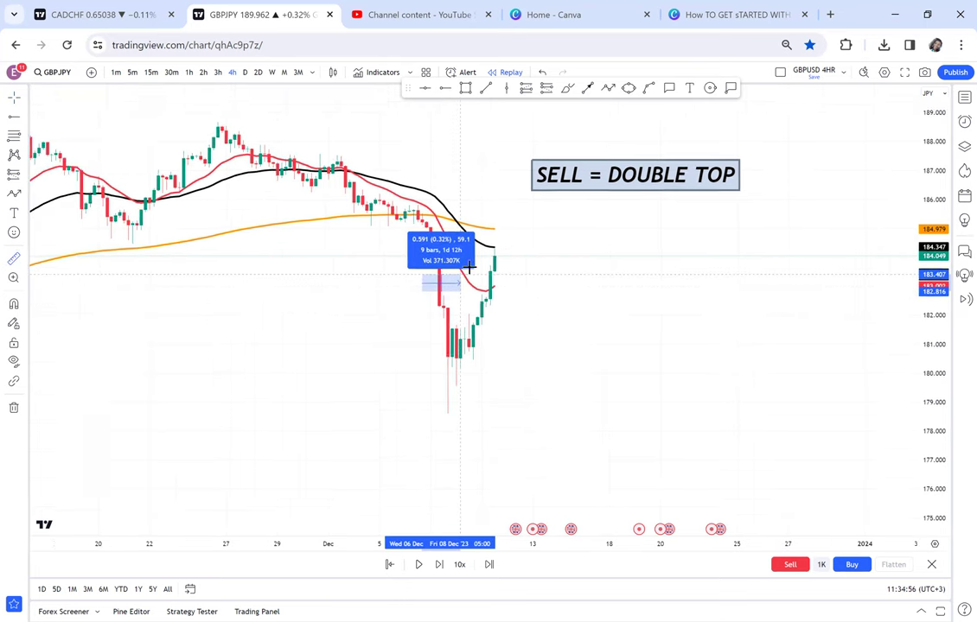
left_click(516, 240)
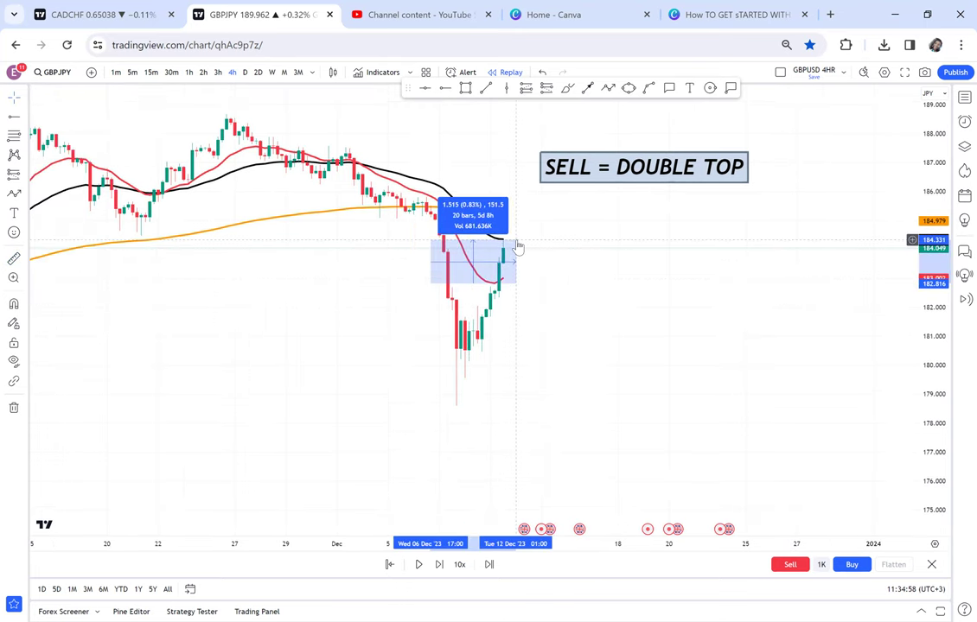
left_click(545, 251)
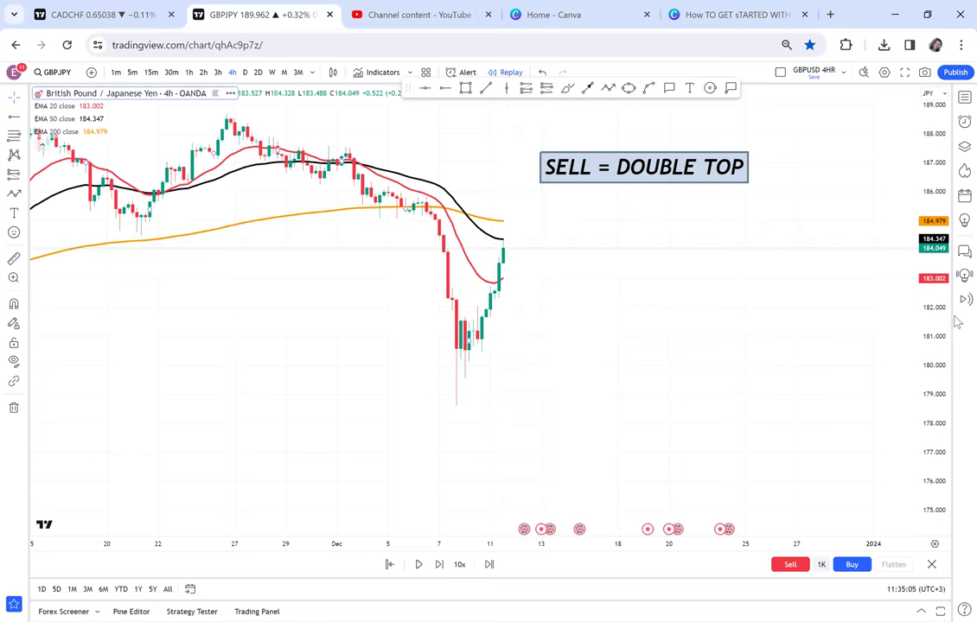
left_click_drag(933, 376, 911, 266)
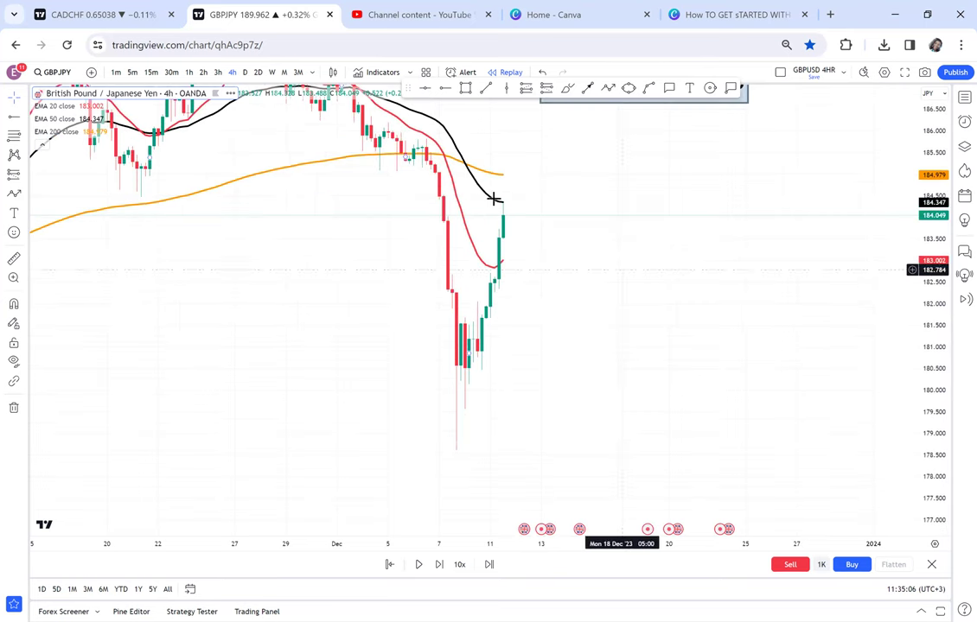
left_click_drag(630, 236, 598, 281)
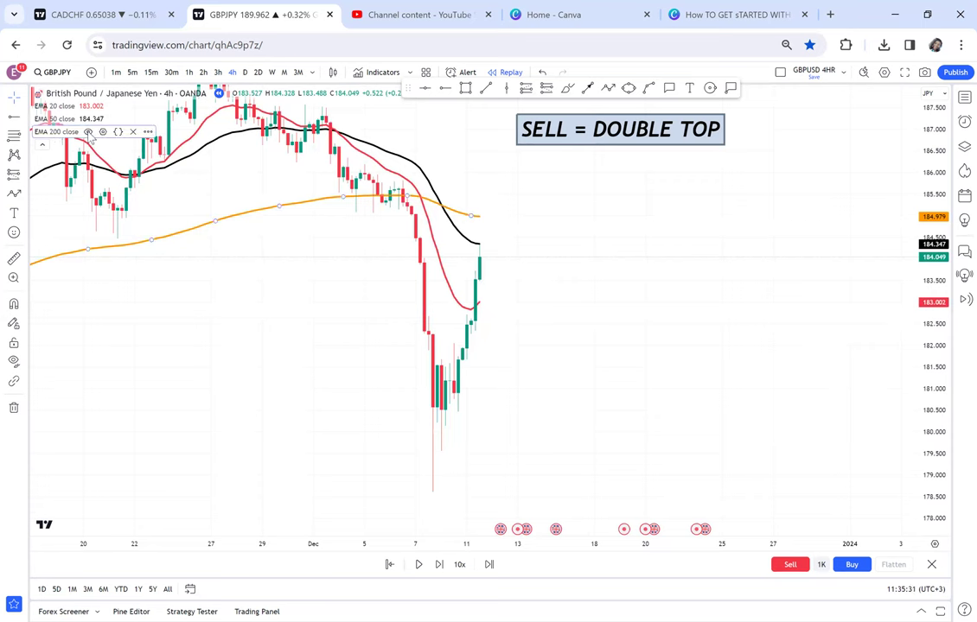
Step: Hide the EMA 200, EMA 50 and EMA 20 on the chart
left_click(88, 132)
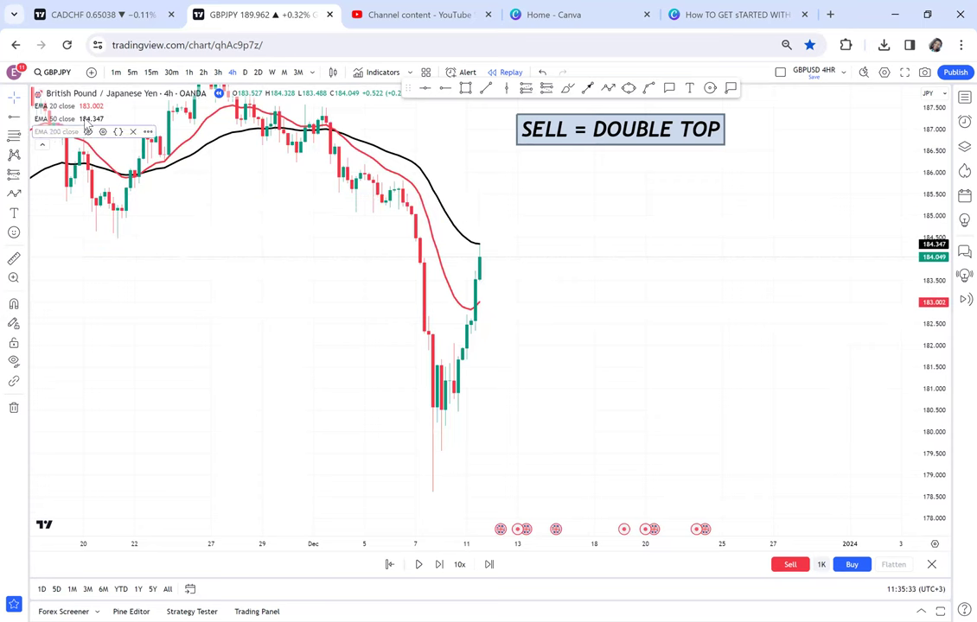
left_click(86, 121)
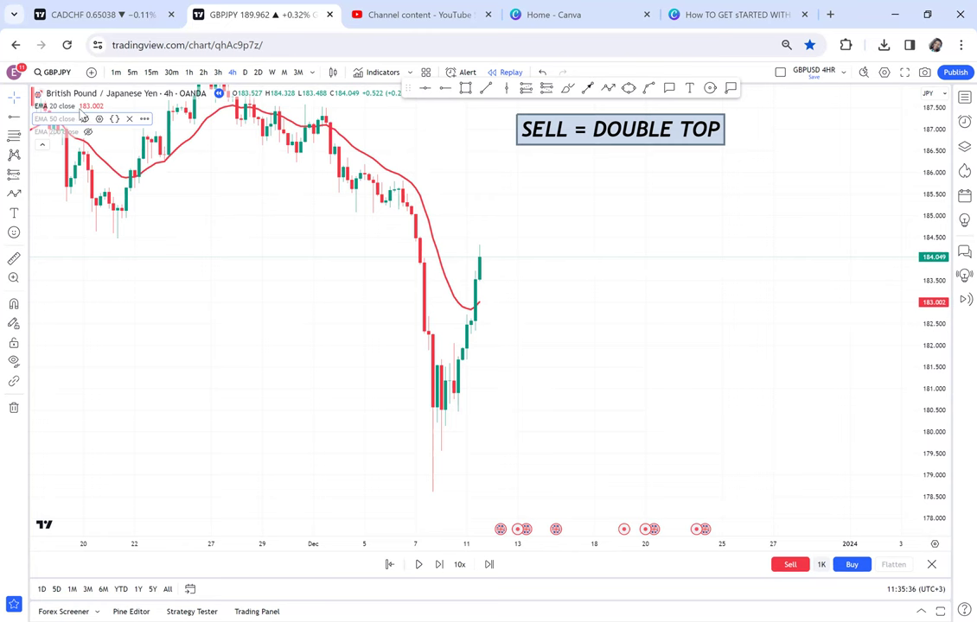
left_click(84, 106)
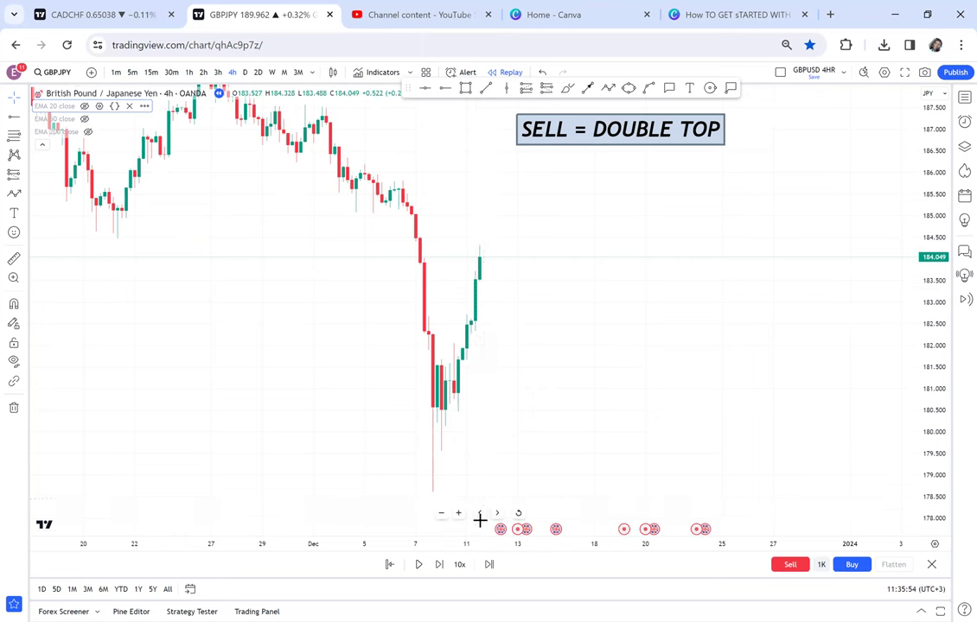
Step: Switch the chart to the 3-hour timeframe and back to the 4-hour timeframe
left_click_drag(467, 542, 422, 531)
left_click_drag(462, 416, 544, 373)
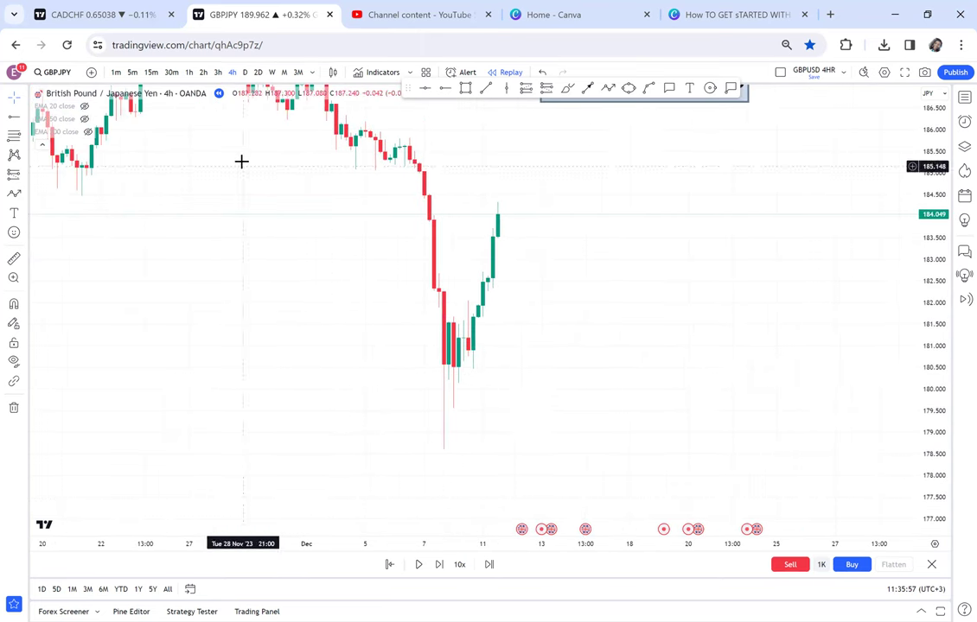
left_click(218, 74)
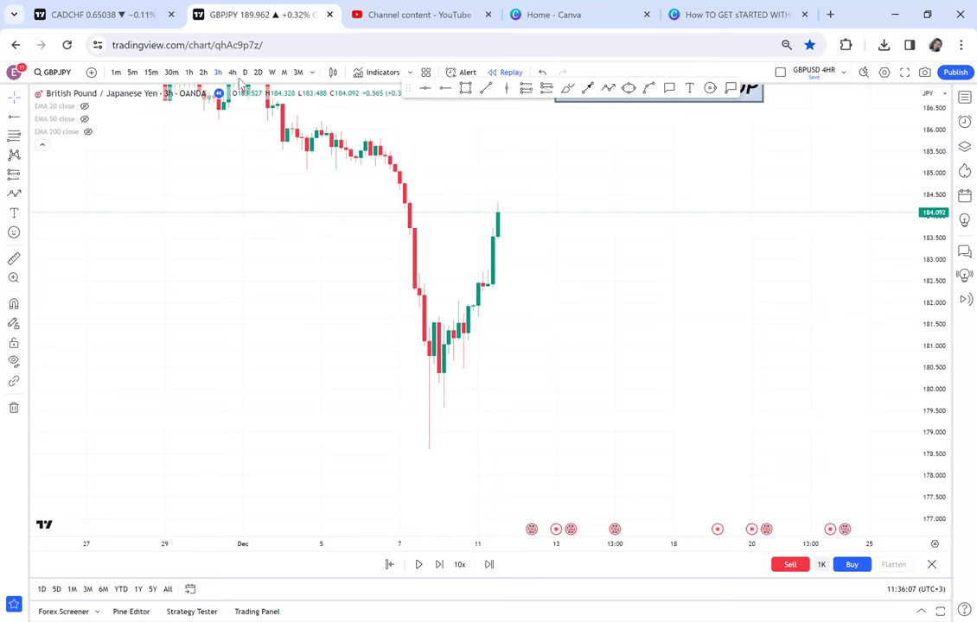
left_click(232, 73)
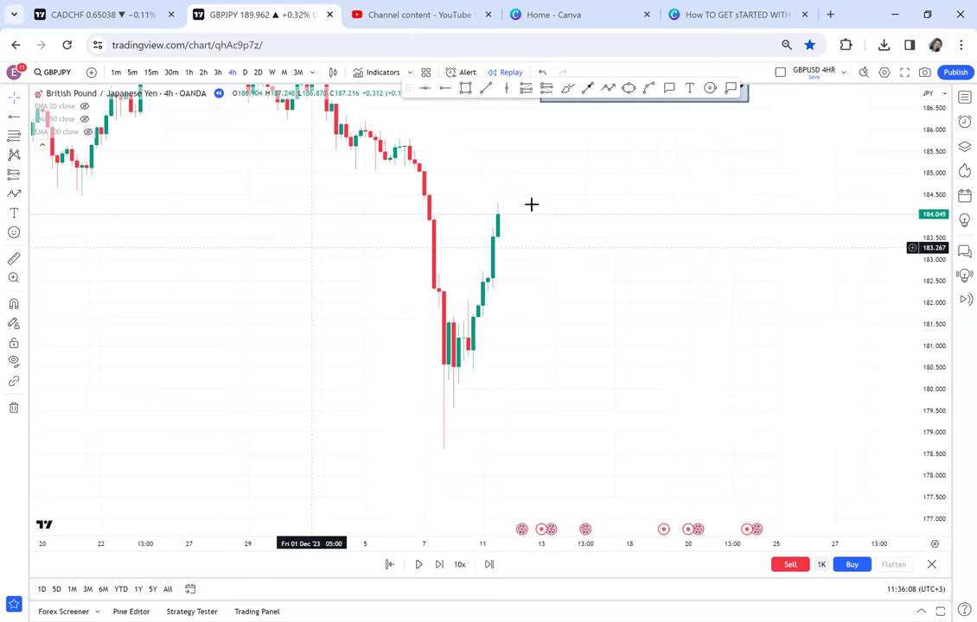
Step: Draw a thin rectangle zone from 5 to 19 December at about 185.63 to 185.82 and set its fill colour to black
left_click(465, 88)
left_click(325, 227)
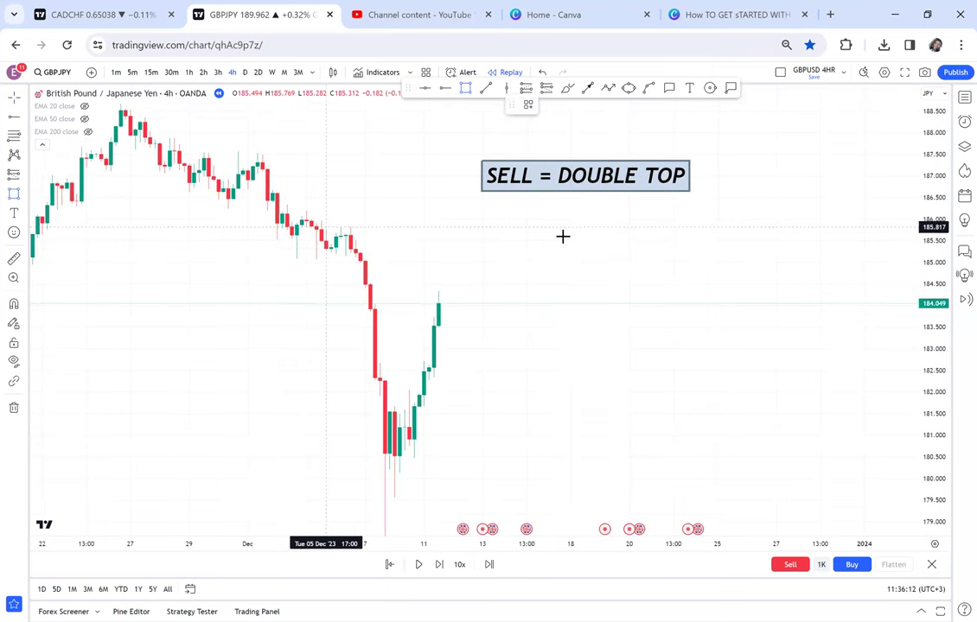
left_click(610, 240)
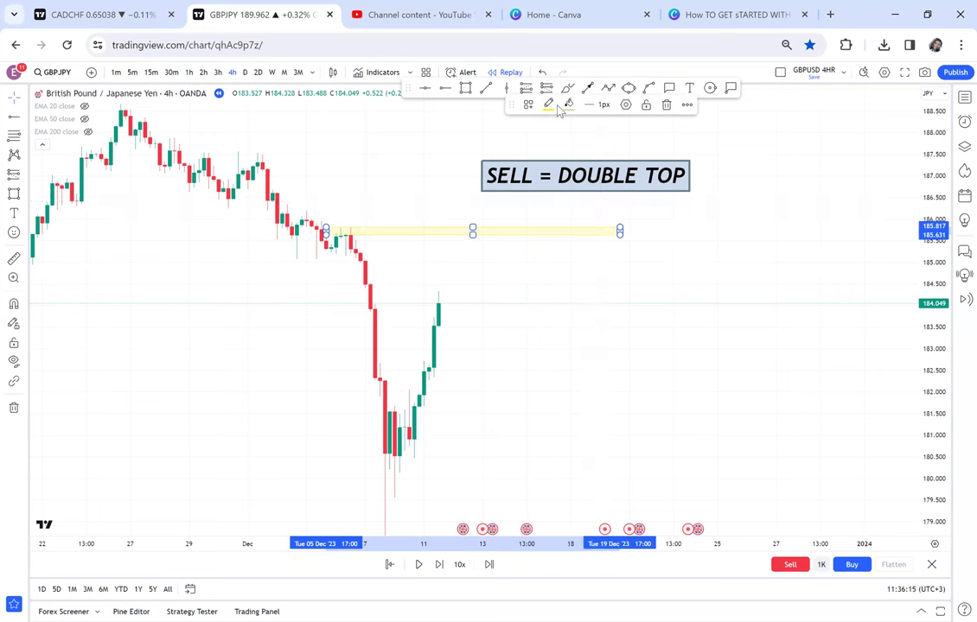
left_click(568, 104)
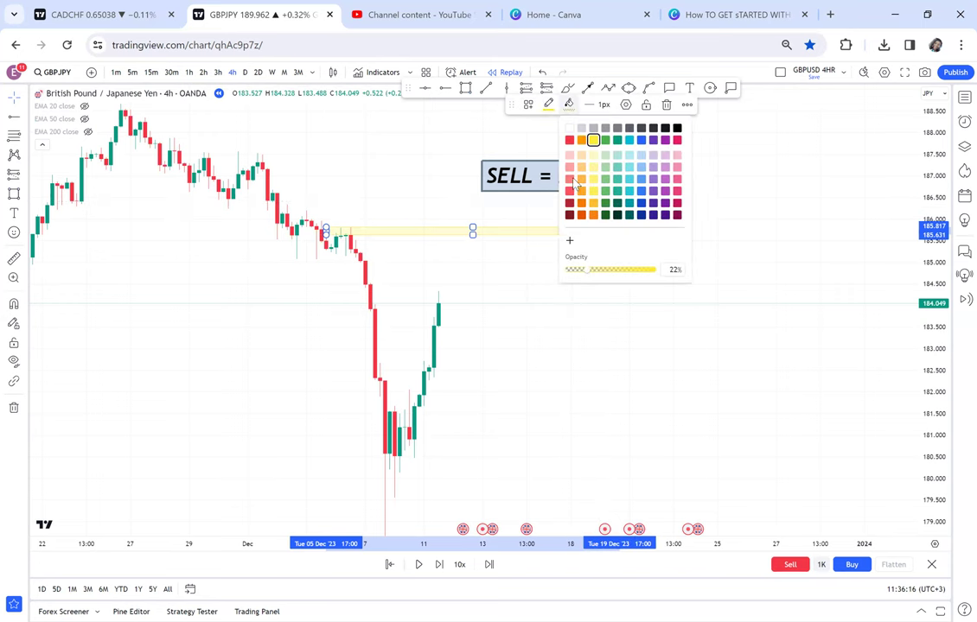
left_click(677, 128)
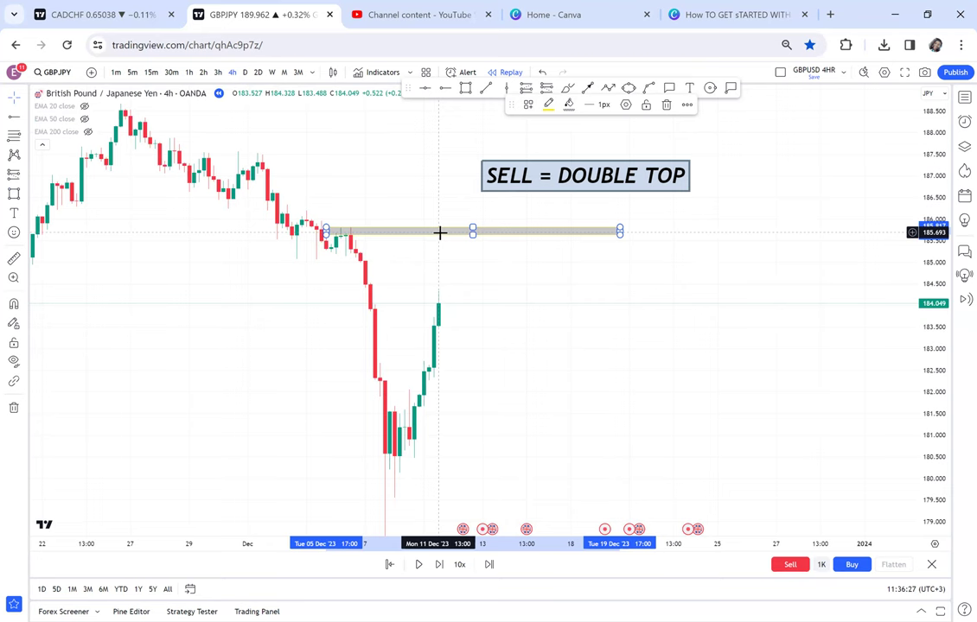
Step: Move the "SELL = DOUBLE TOP" label further along the time axis so it starts at about 18 December
left_click(513, 257)
left_click_drag(513, 258, 508, 242)
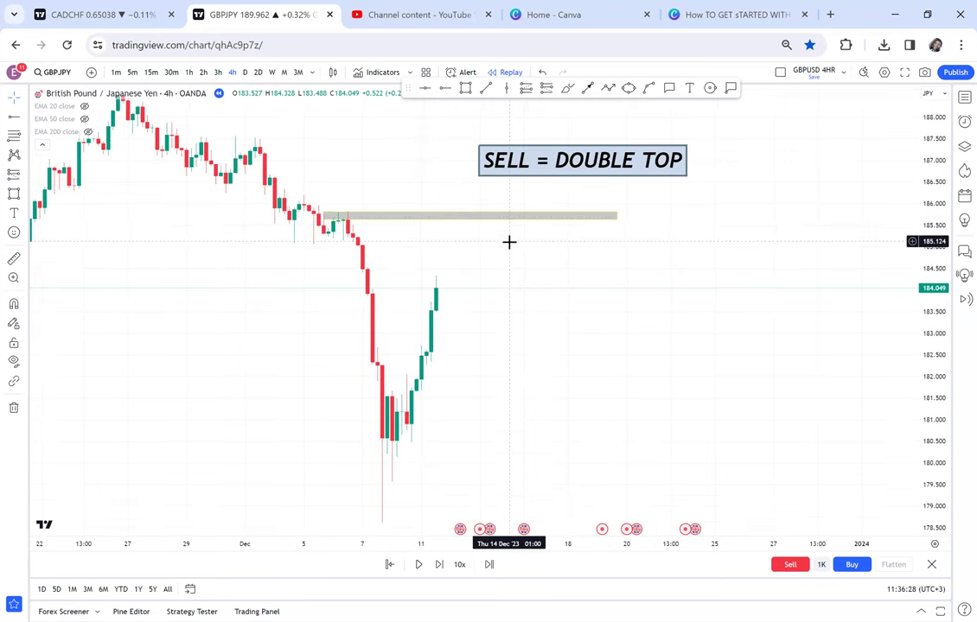
left_click_drag(576, 177, 688, 179)
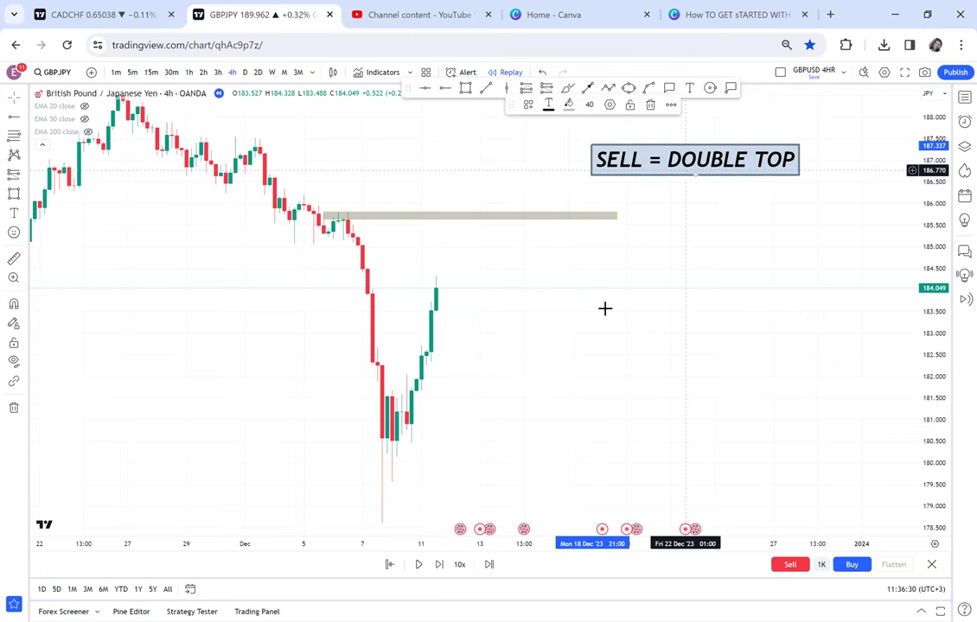
left_click_drag(605, 290, 602, 266)
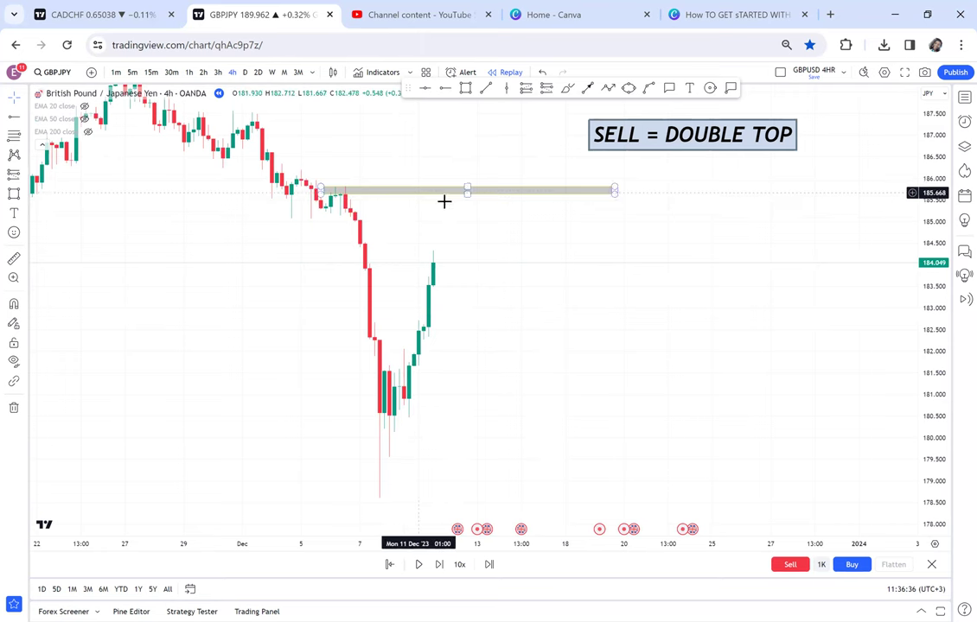
Step: Switch the chart to the 1-hour timeframe with the resistance zone and the December drop in view
left_click(205, 72)
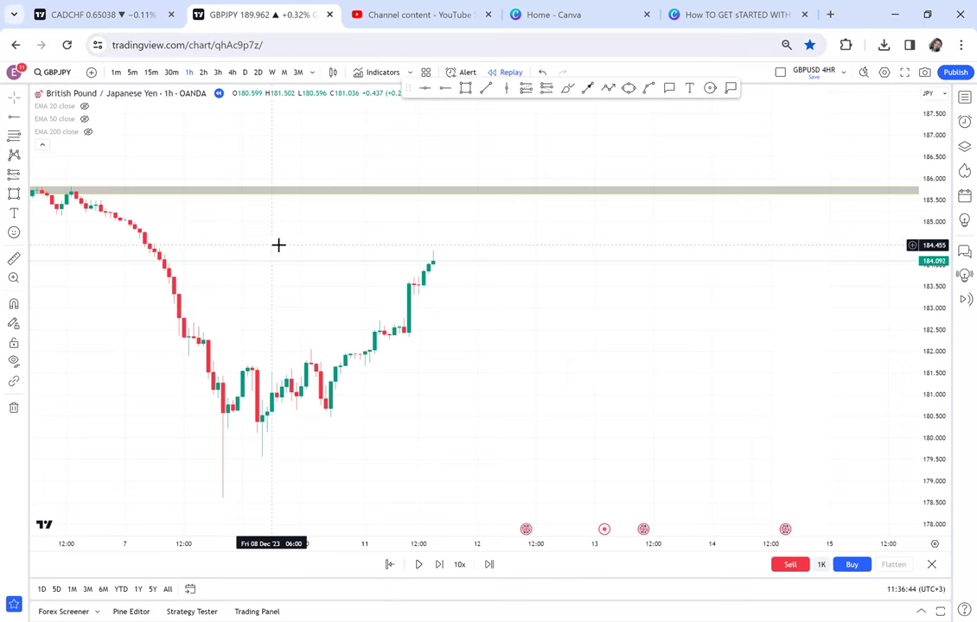
left_click_drag(278, 243, 361, 265)
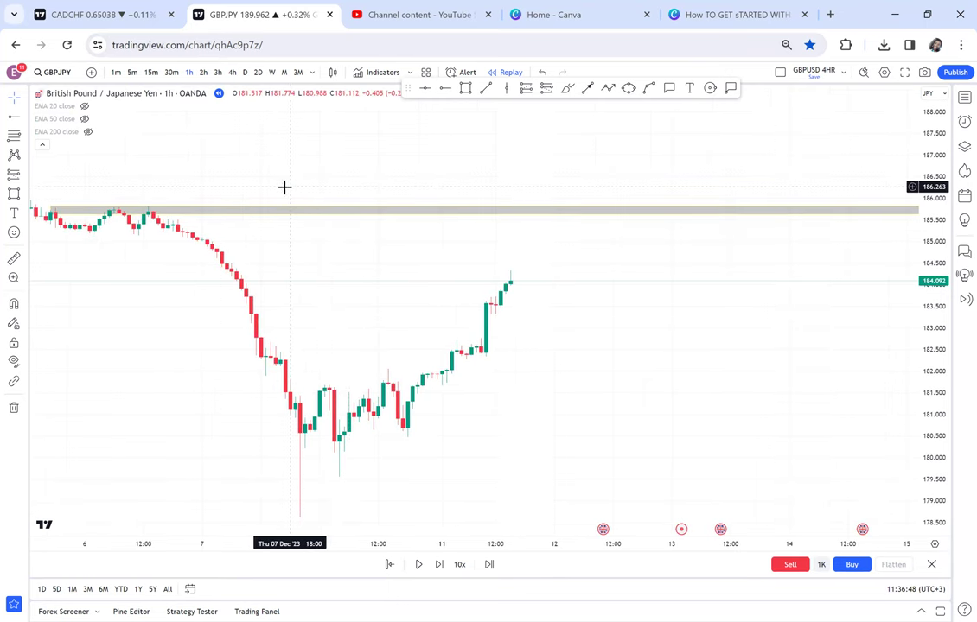
Step: Switch the chart to the 30-minute timeframe with the resistance zone and the 7 December decline in view
left_click(171, 73)
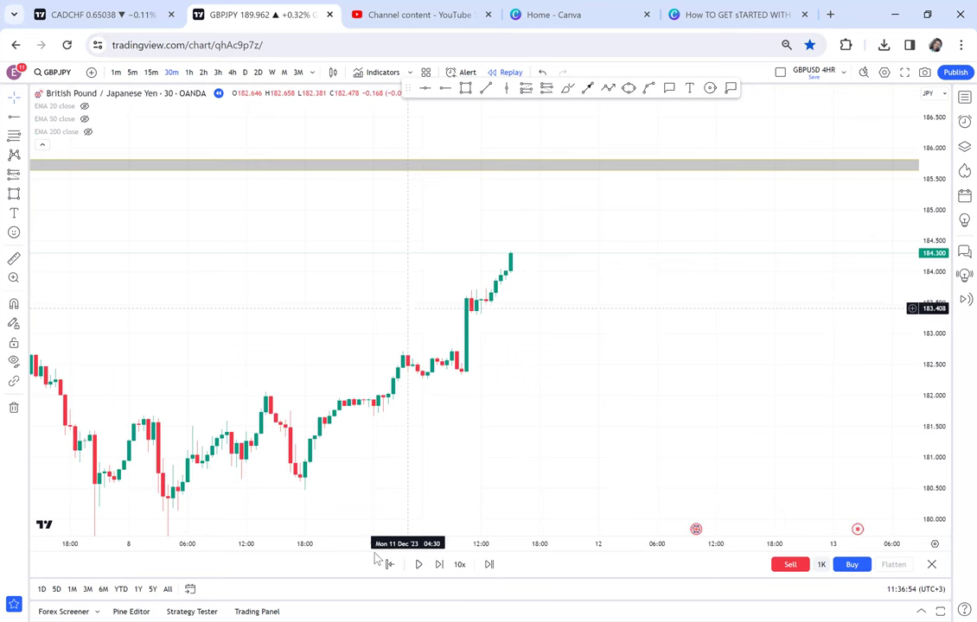
left_click_drag(319, 542, 576, 527)
scroll(575, 526, "down", 3)
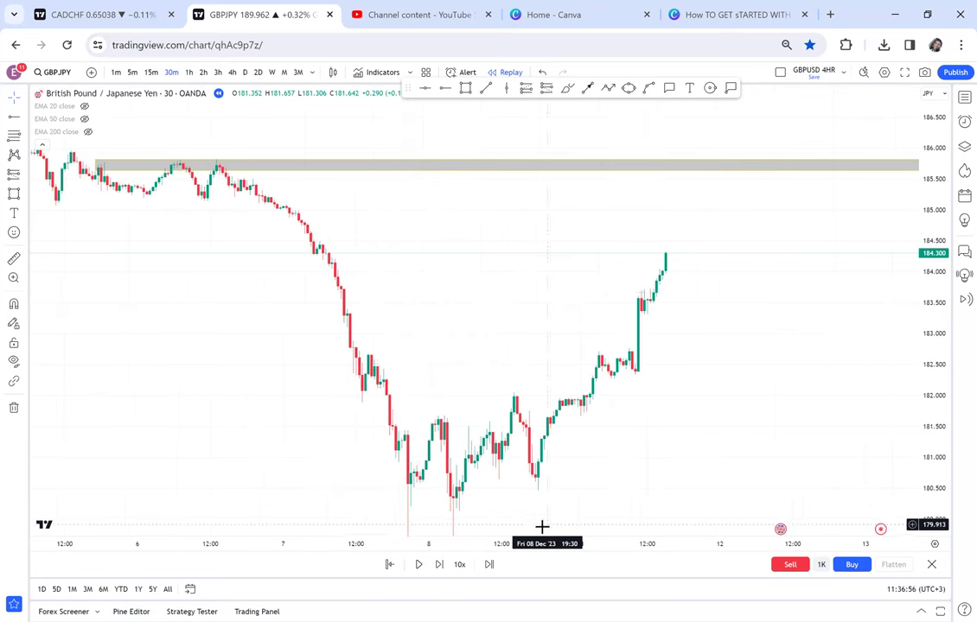
Step: Brush a red freehand circle around the small pullback early on 7 December, between about 184.00 and 185.00
left_click(568, 89)
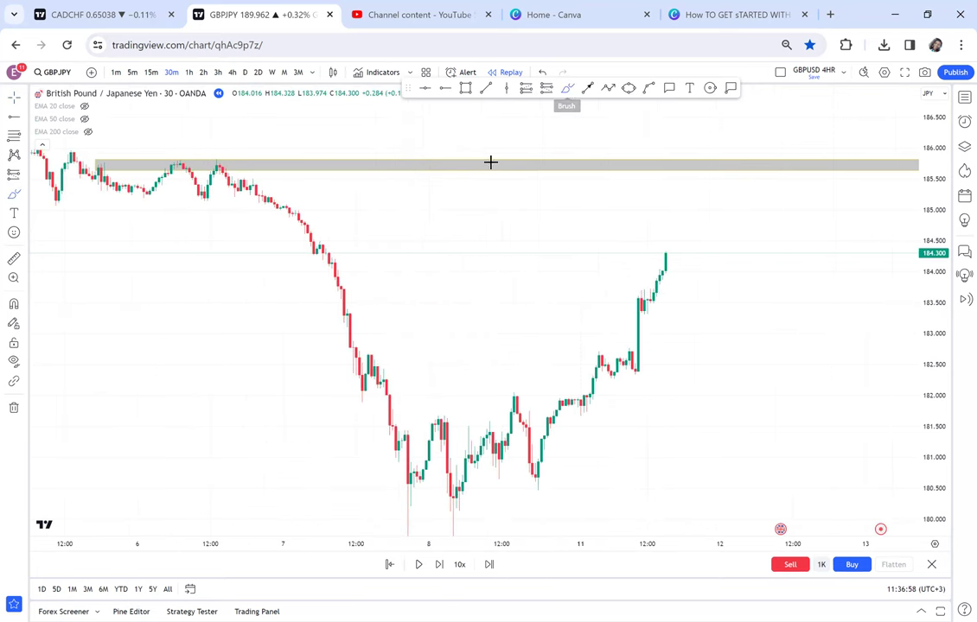
left_click_drag(378, 211, 325, 210)
left_click_drag(319, 274, 322, 221)
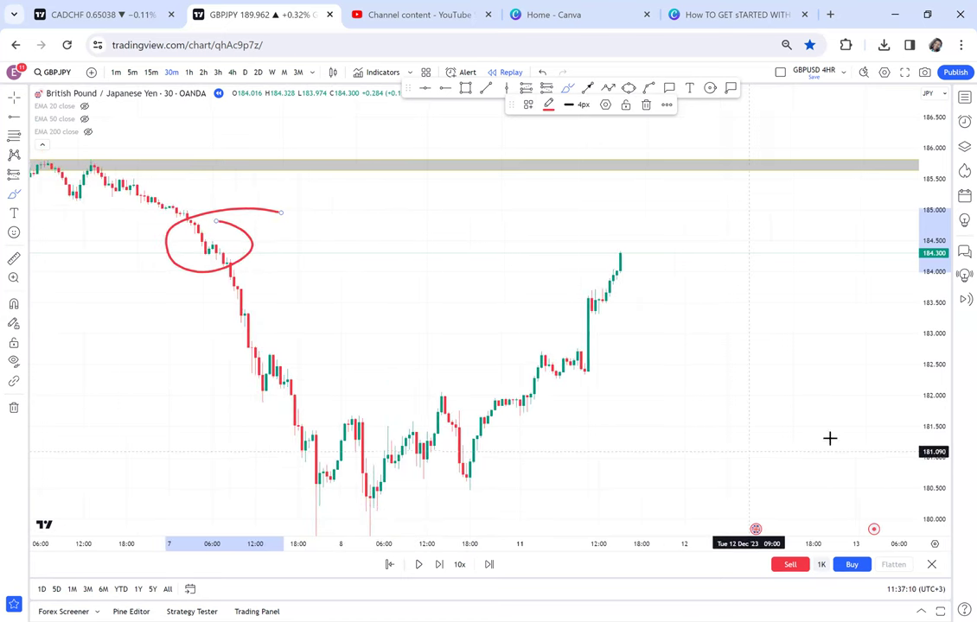
Step: Draw an arrow from 18:30 on 7 December at 184.568 to the small pullback inside the red circle, ending at 07:30
left_click_drag(931, 480, 914, 332)
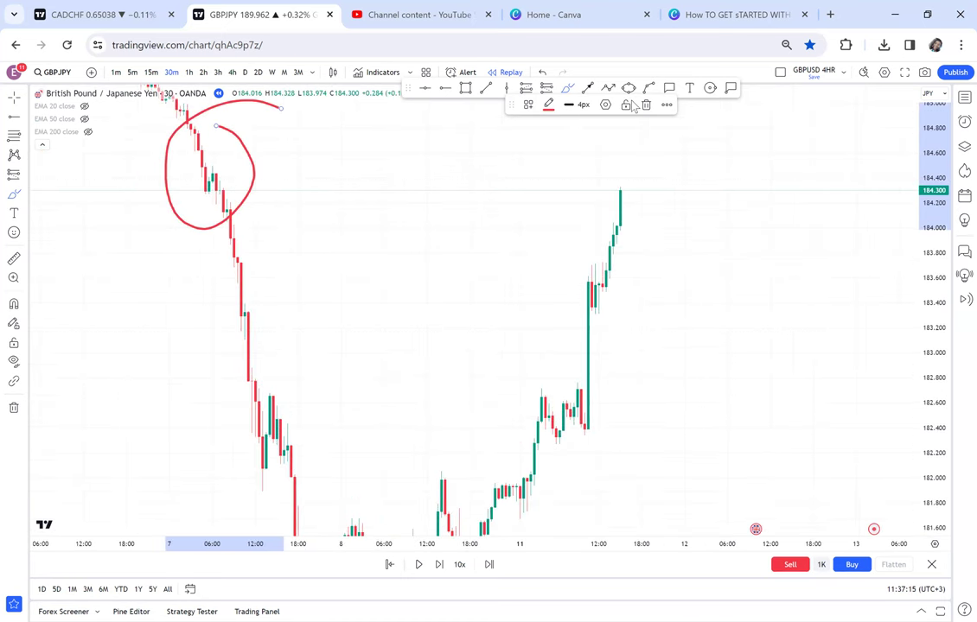
left_click(587, 87)
left_click(302, 156)
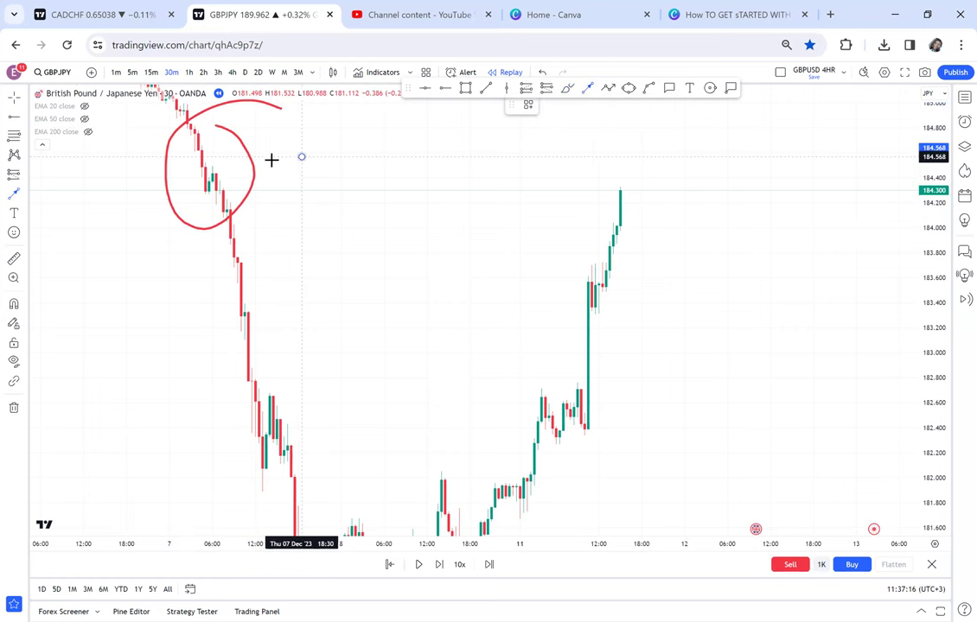
left_click(231, 175)
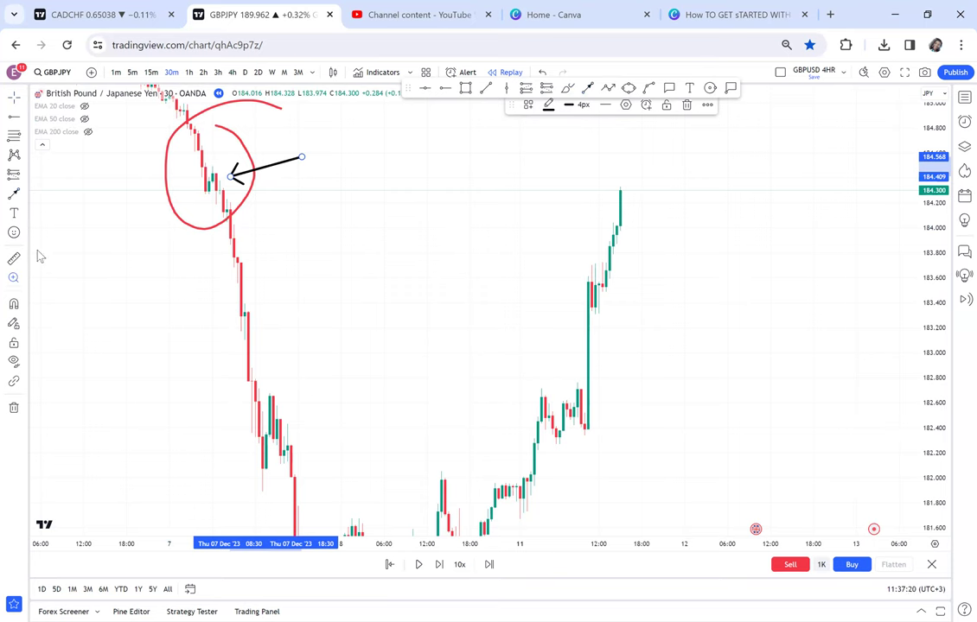
left_click_drag(148, 135, 342, 305)
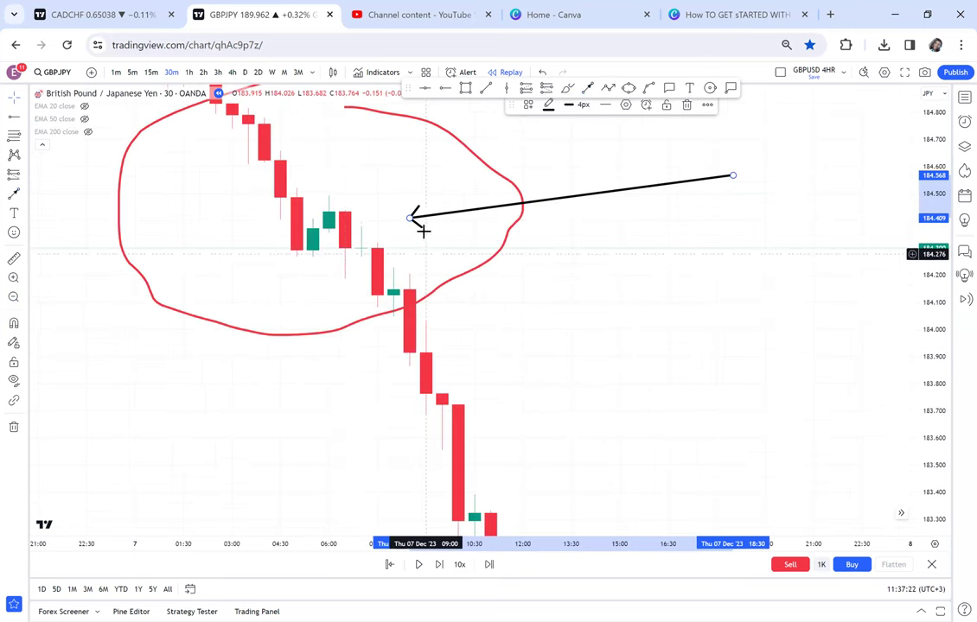
left_click_drag(409, 218, 383, 233)
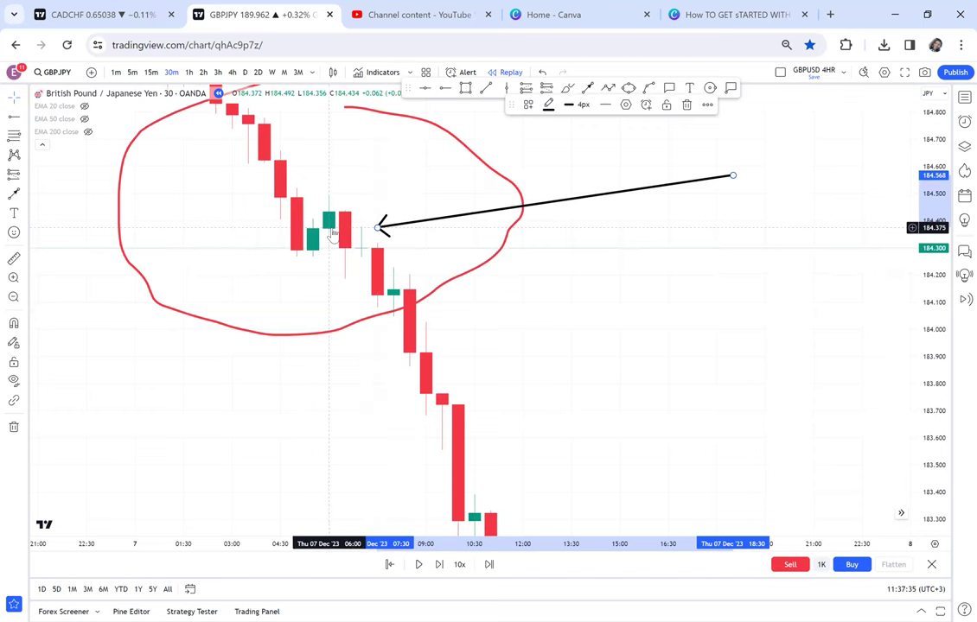
Step: Examine the circled 7 December decline on the 1-hour and 4-hour timeframes
left_click(189, 73)
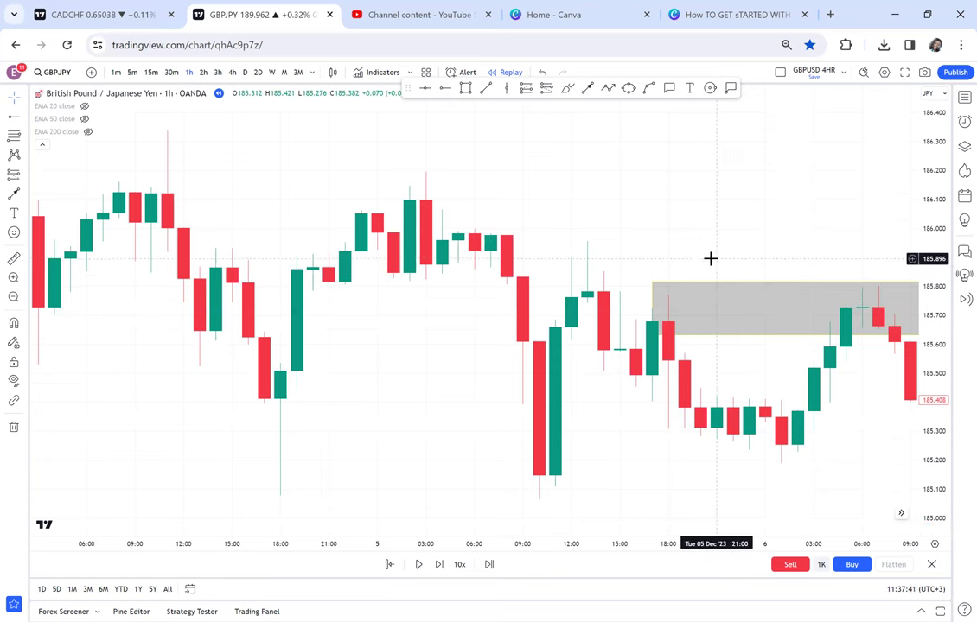
left_click_drag(700, 255, 414, 246)
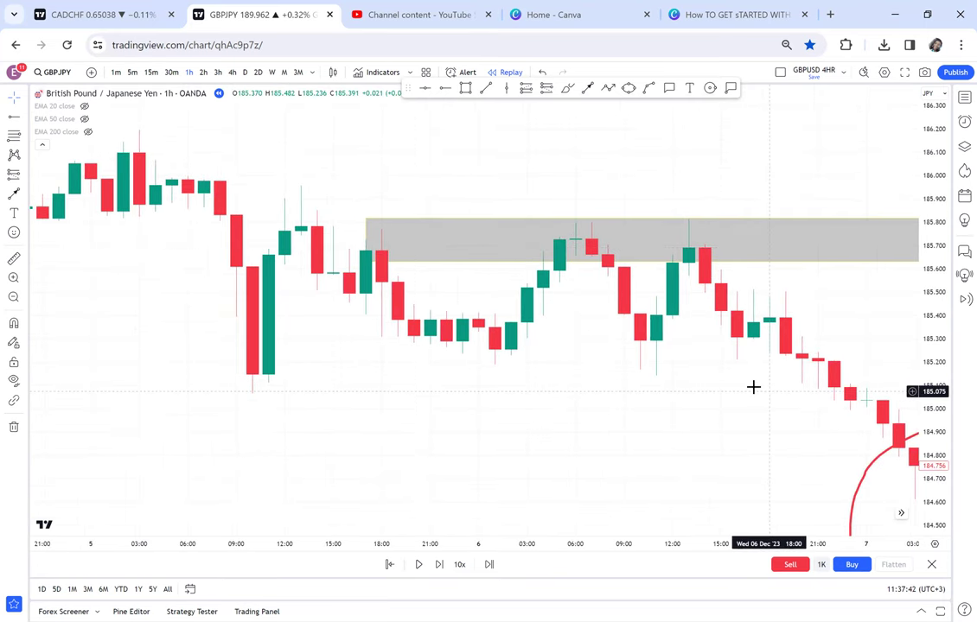
left_click_drag(755, 386, 302, 293)
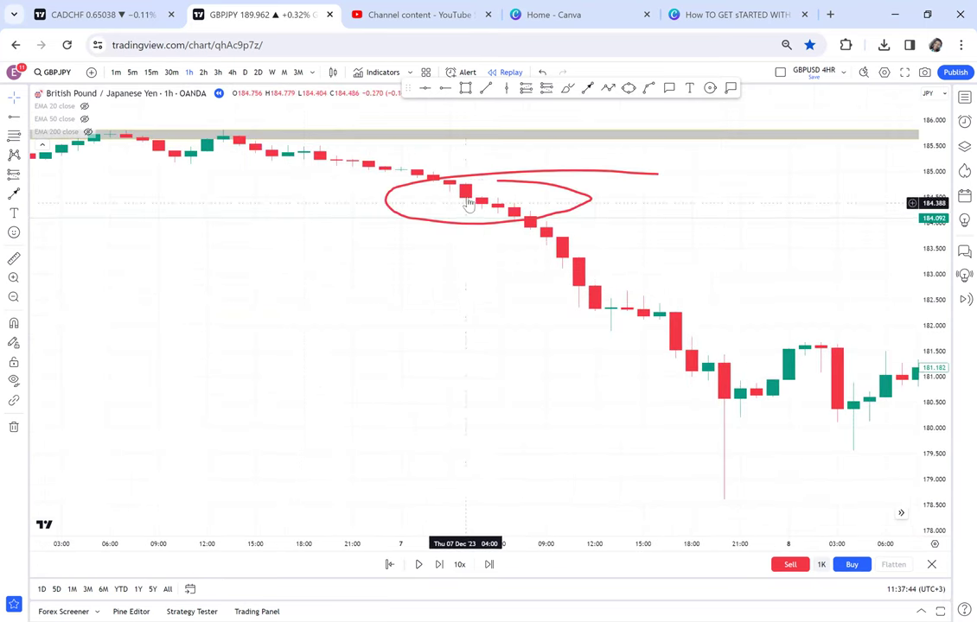
left_click(231, 72)
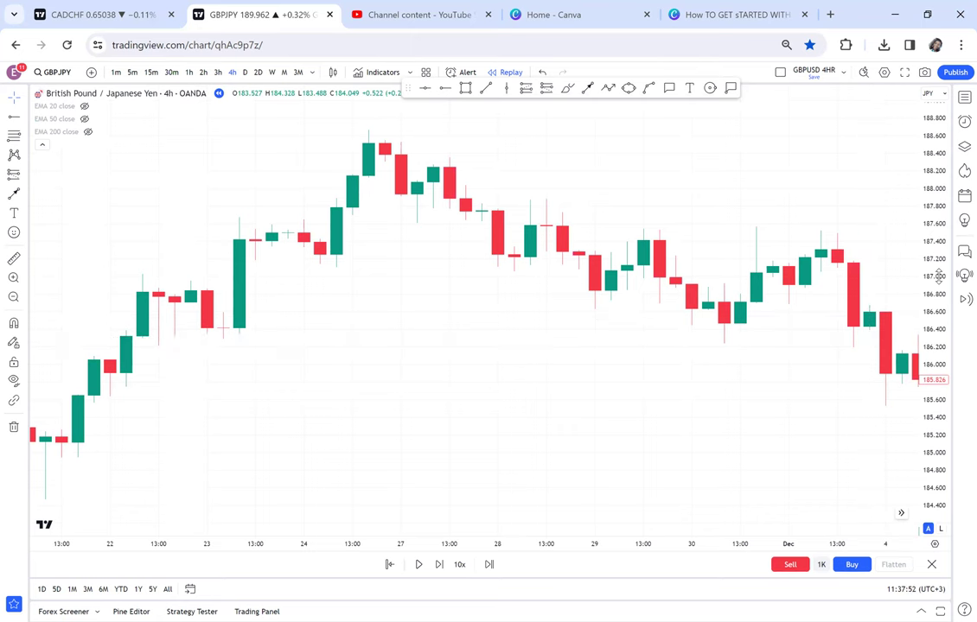
left_click_drag(856, 249, 484, 211)
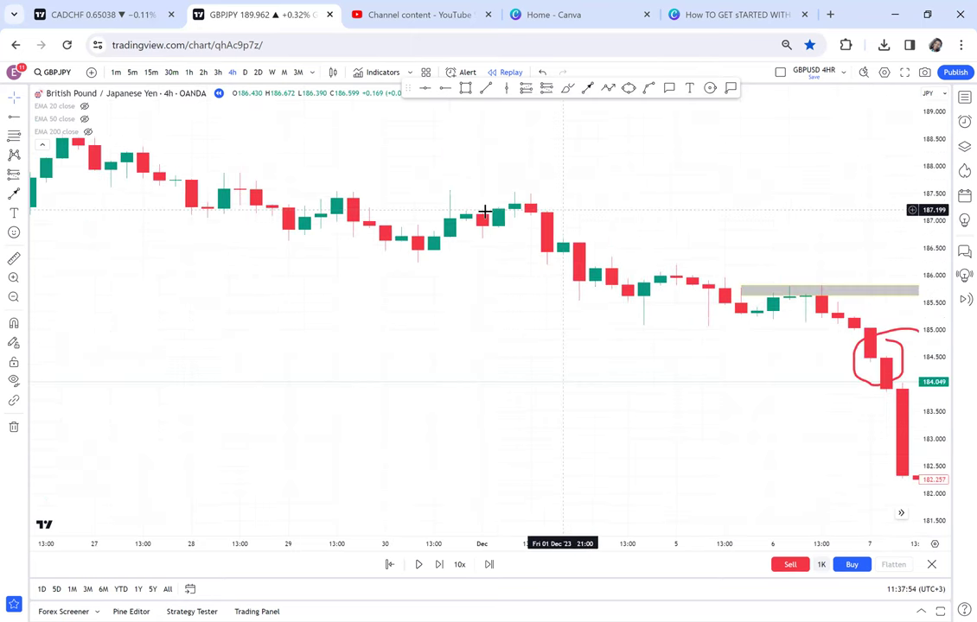
left_click_drag(699, 288, 400, 261)
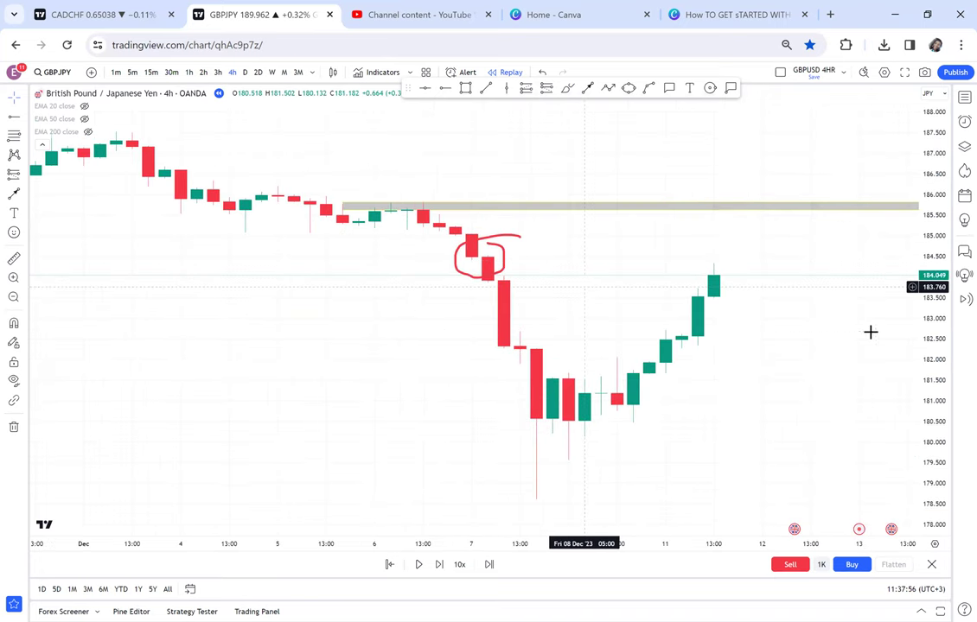
left_click_drag(923, 372, 810, 292)
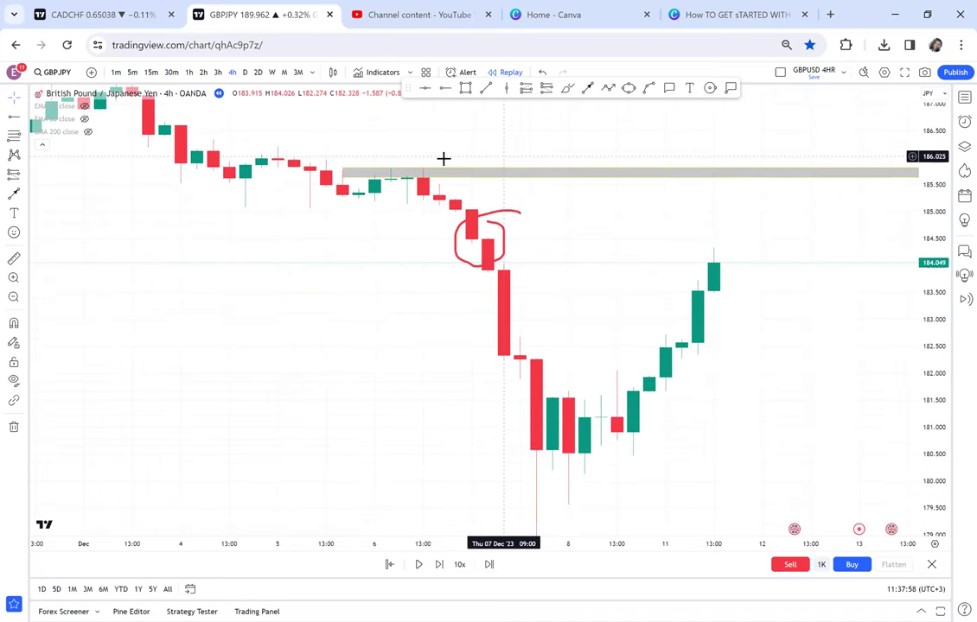
Step: Switch the chart back to the 30-minute timeframe with the resistance zone and the marked 7 December pullback in view
left_click(171, 72)
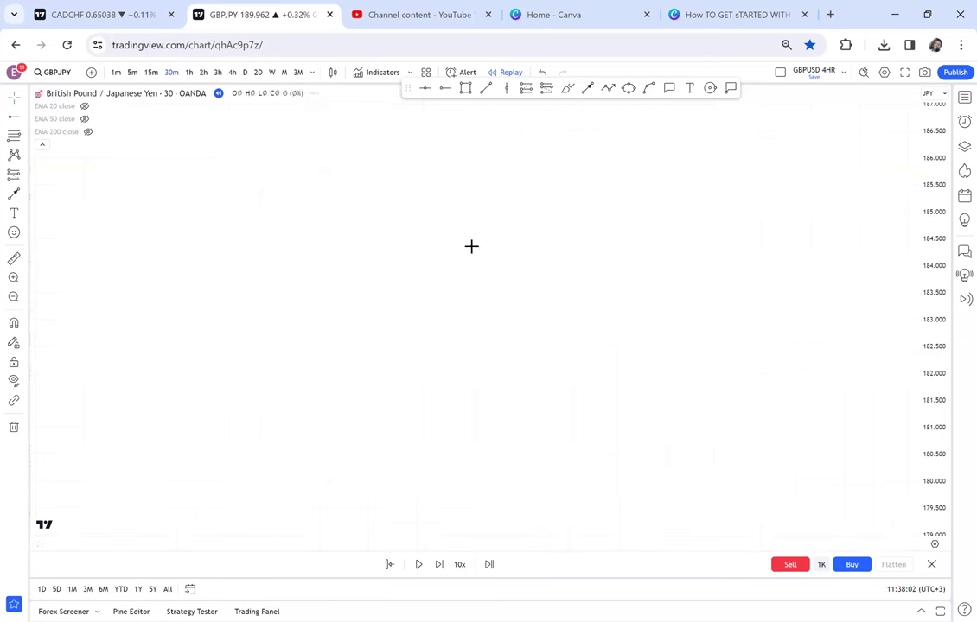
double_click(930, 322)
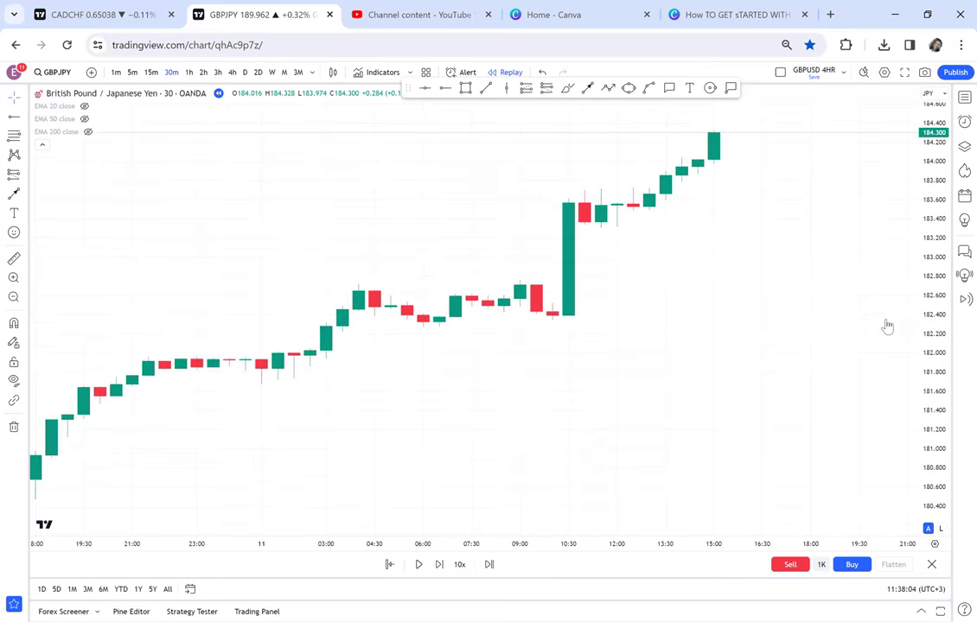
left_click_drag(337, 546, 791, 506)
left_click_drag(937, 458, 905, 370)
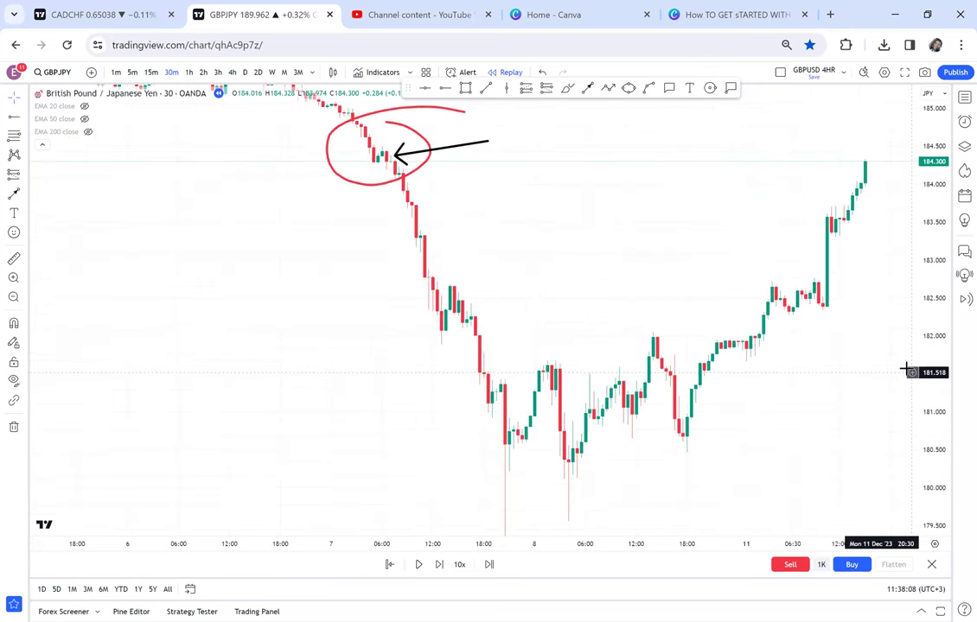
left_click_drag(628, 238, 547, 351)
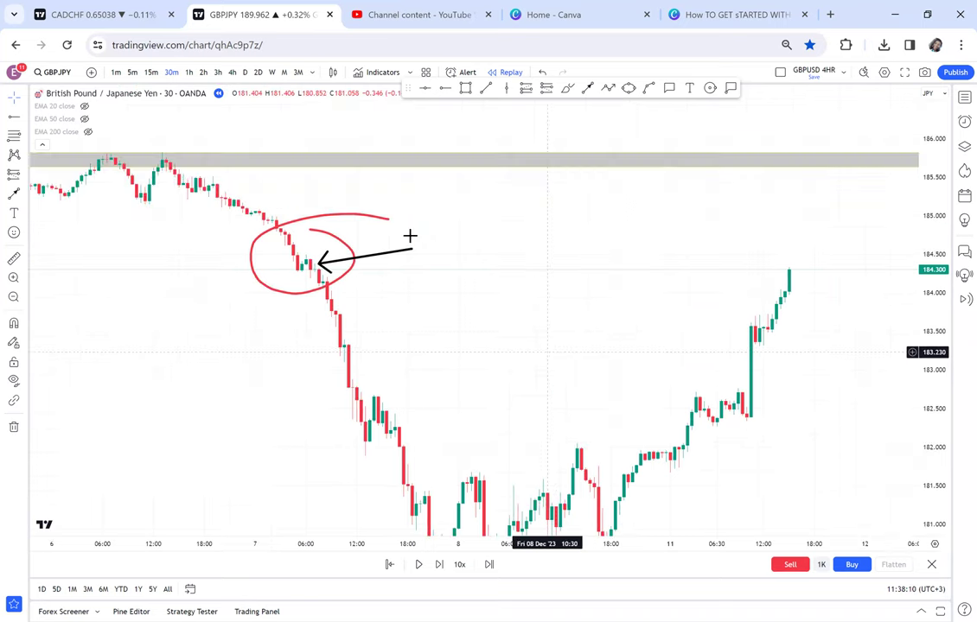
Step: Delete the red brush circle and the black arrow at the 7 December pullback
left_click(343, 241)
key("Delete")
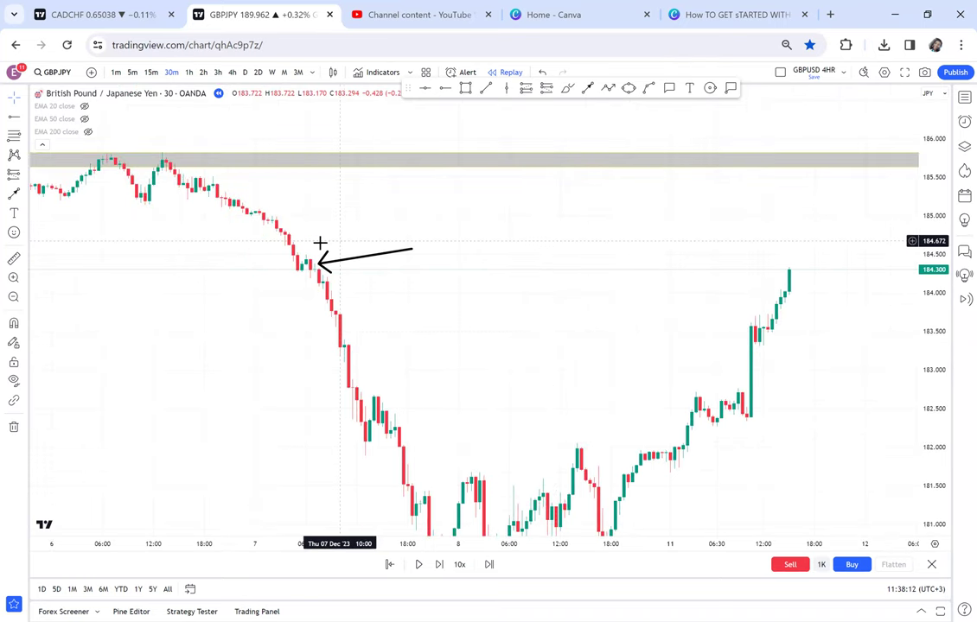
left_click_drag(345, 261, 354, 264)
left_click(354, 261)
key("Delete")
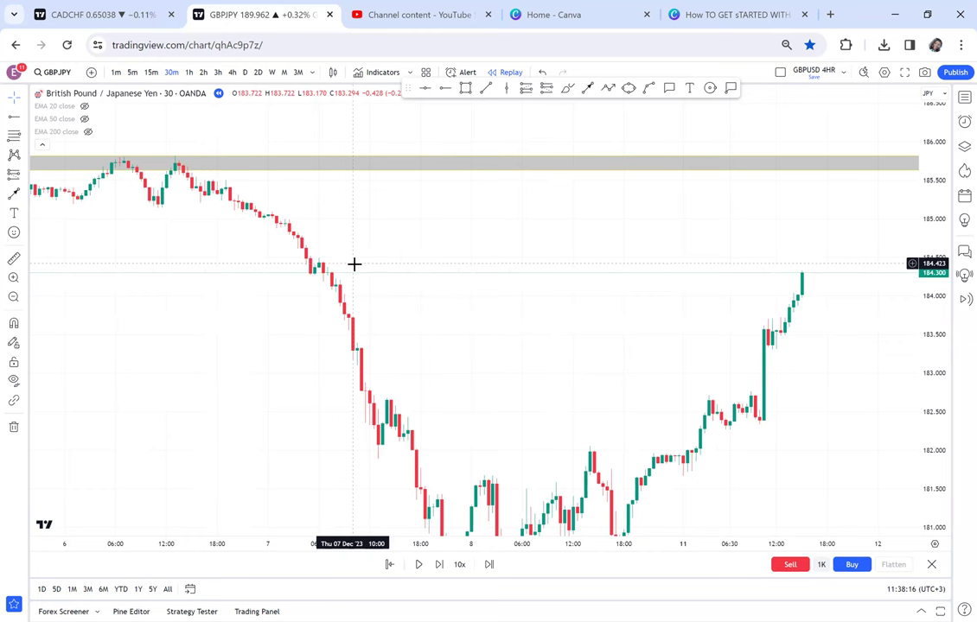
Step: Draw a rectangle zone from 04:00 on 7 December to 18:30 on 11 December between 184.298 and 184.499
left_click(465, 89)
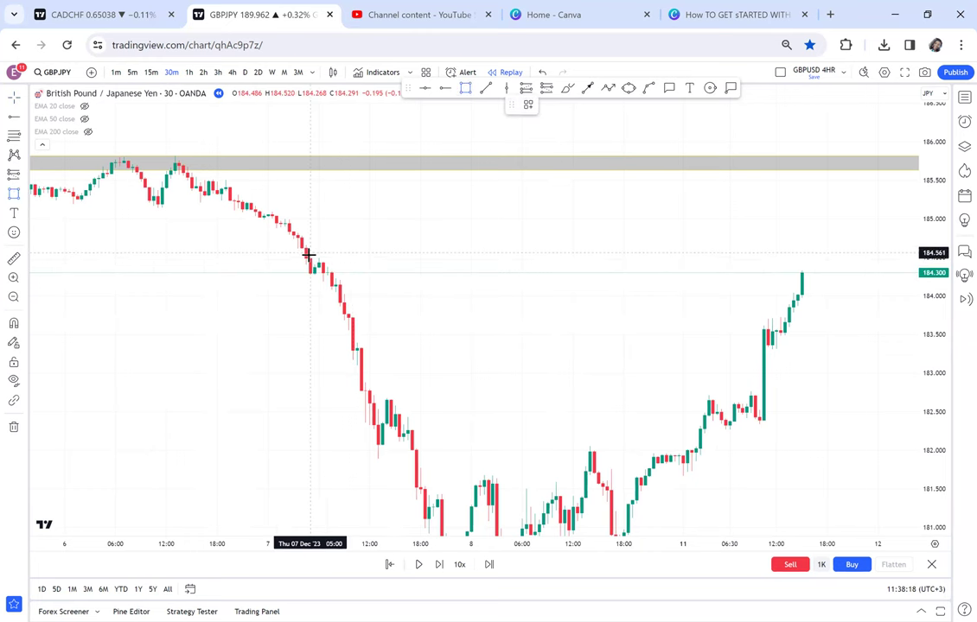
left_click(301, 257)
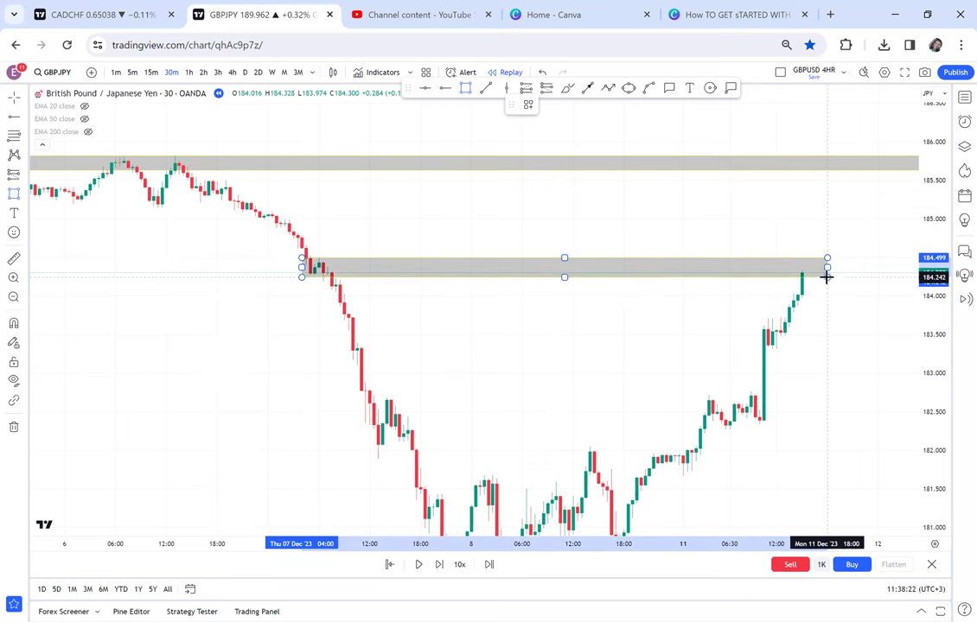
left_click(831, 273)
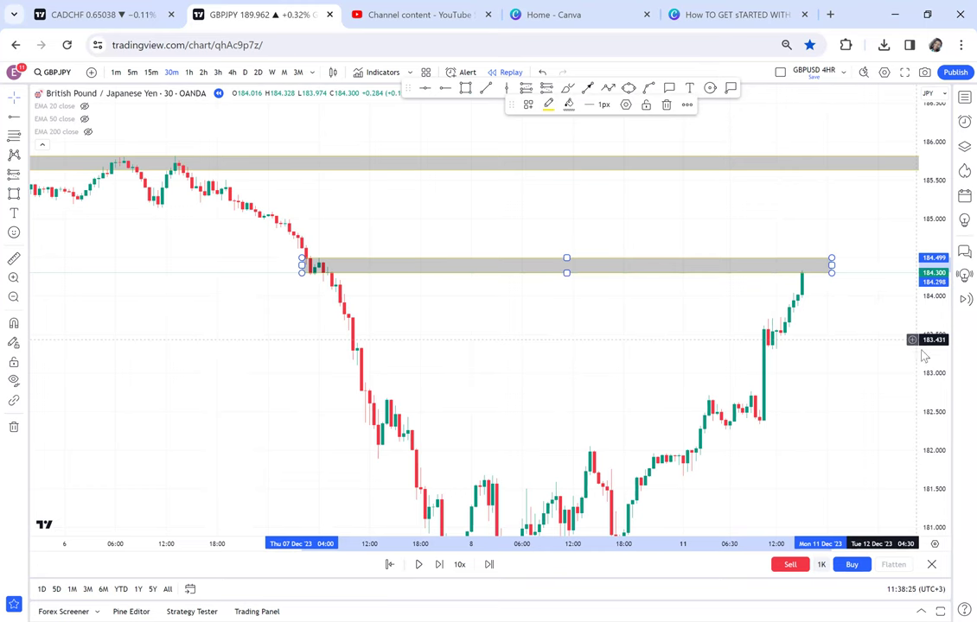
Step: Reshape the new zone so its upper edge is at 184.388 and it starts at about 05:00 on 7 December
left_click_drag(931, 382, 902, 261)
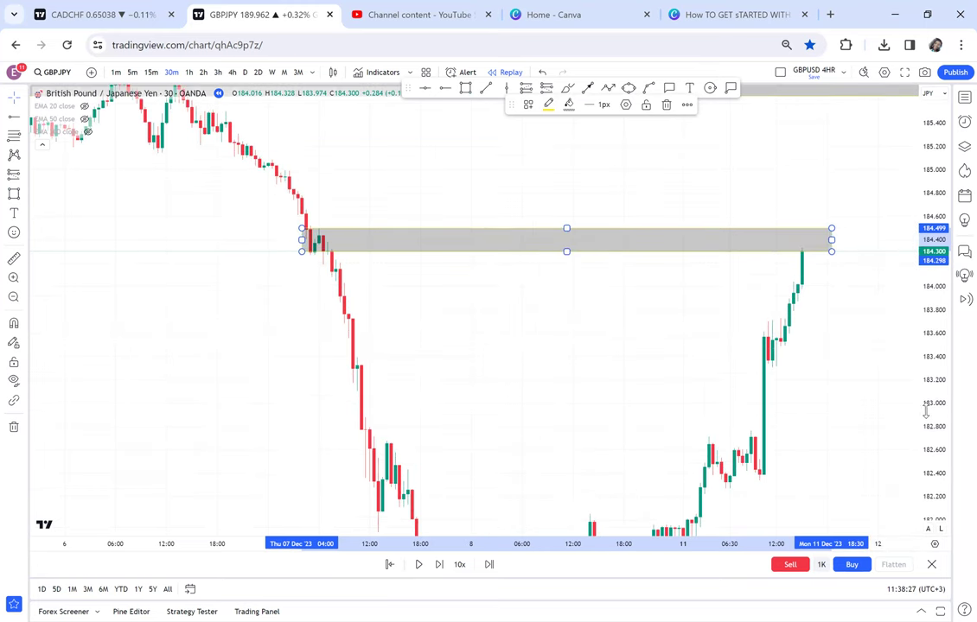
left_click_drag(907, 314, 900, 299)
left_click_drag(604, 331, 556, 438)
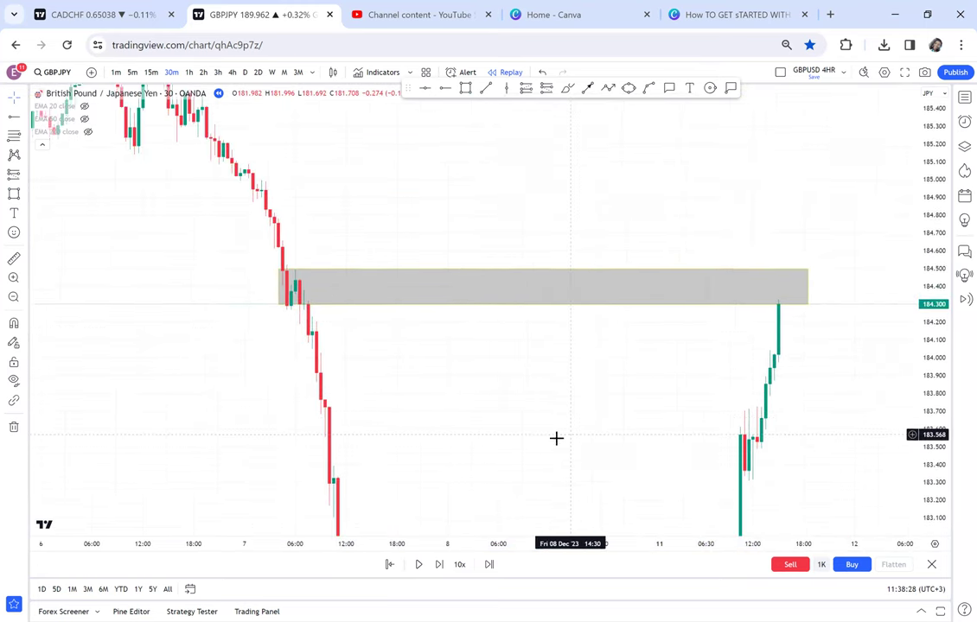
left_click(284, 285)
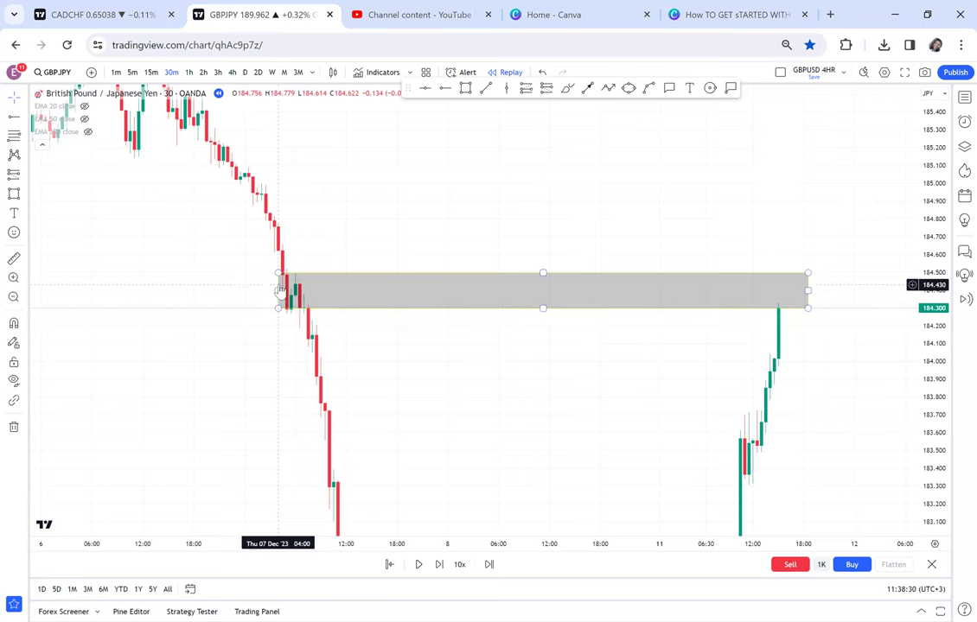
mouse_move(278, 274)
left_mouse_down()
mouse_move(296, 290)
mouse_move(287, 294)
left_mouse_up()
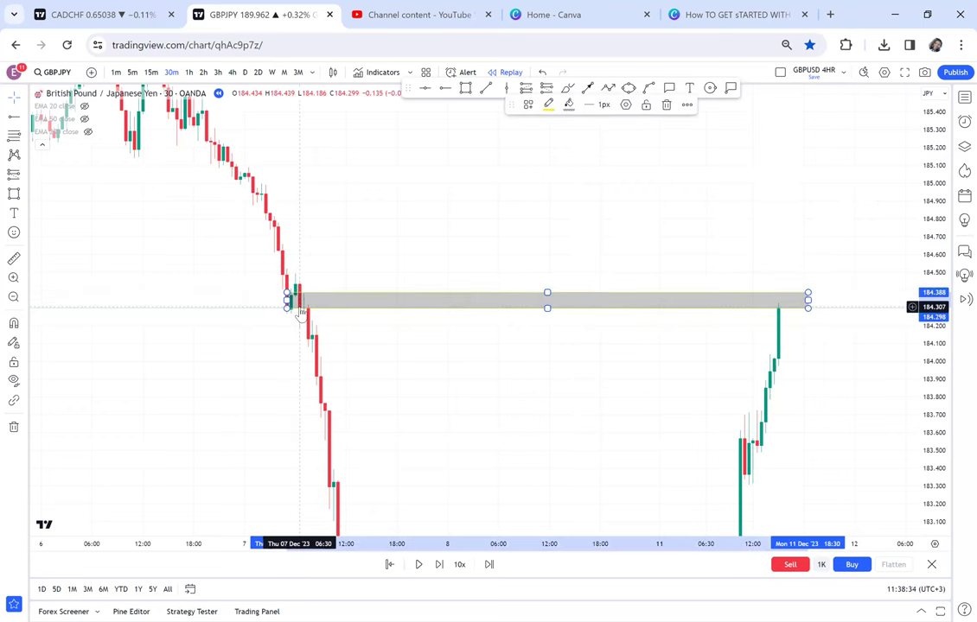
Step: Draw a second thin rectangle zone above it from 04:00 on 7 December to 16:00 on 11 December between 184.436 and 184.493
left_click(466, 89)
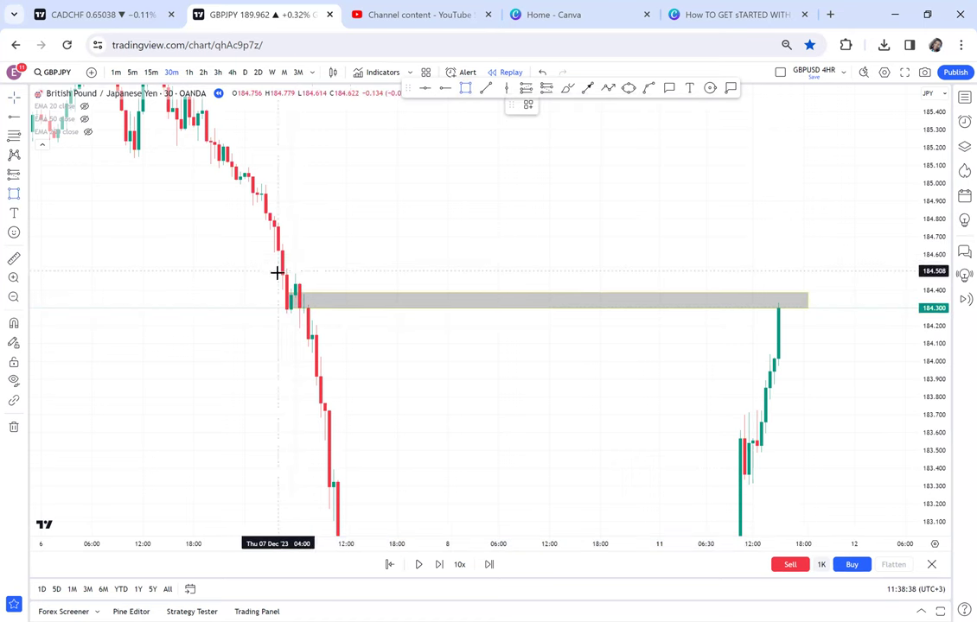
mouse_move(278, 273)
left_mouse_down()
mouse_move(767, 270)
mouse_move(786, 283)
left_mouse_up()
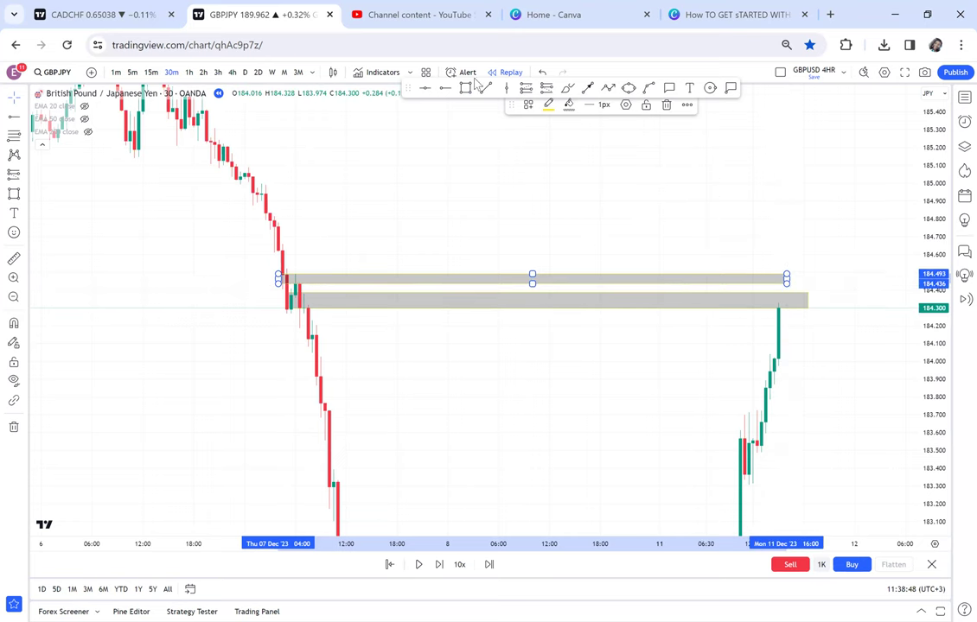
Step: Draw an ellipse around the 7 December pullback at the start of the lower zone, its axis running from about 184.283 to 184.376
left_click(628, 89)
left_click(286, 309)
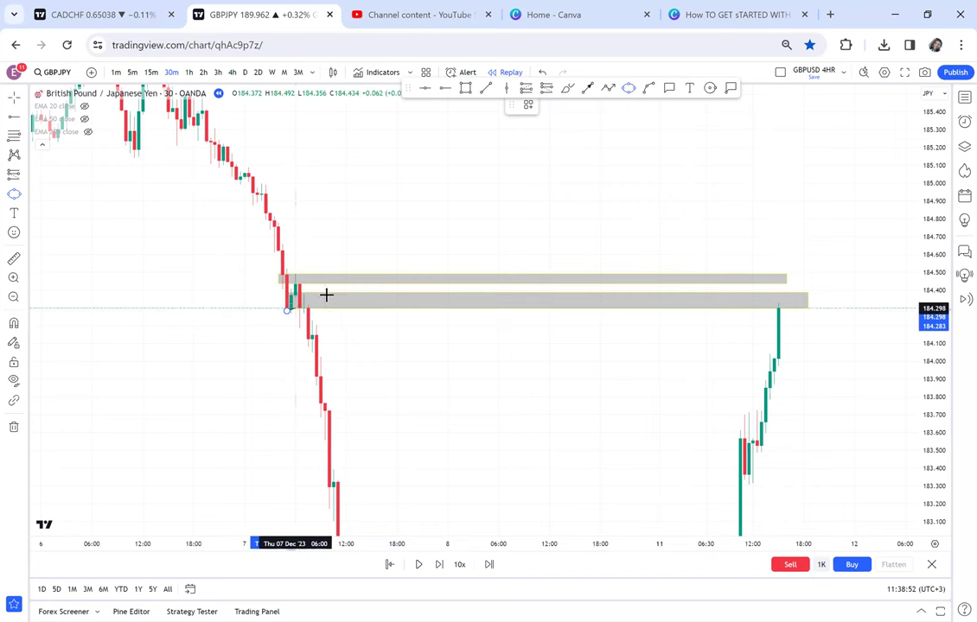
left_click(326, 294)
left_click(333, 306)
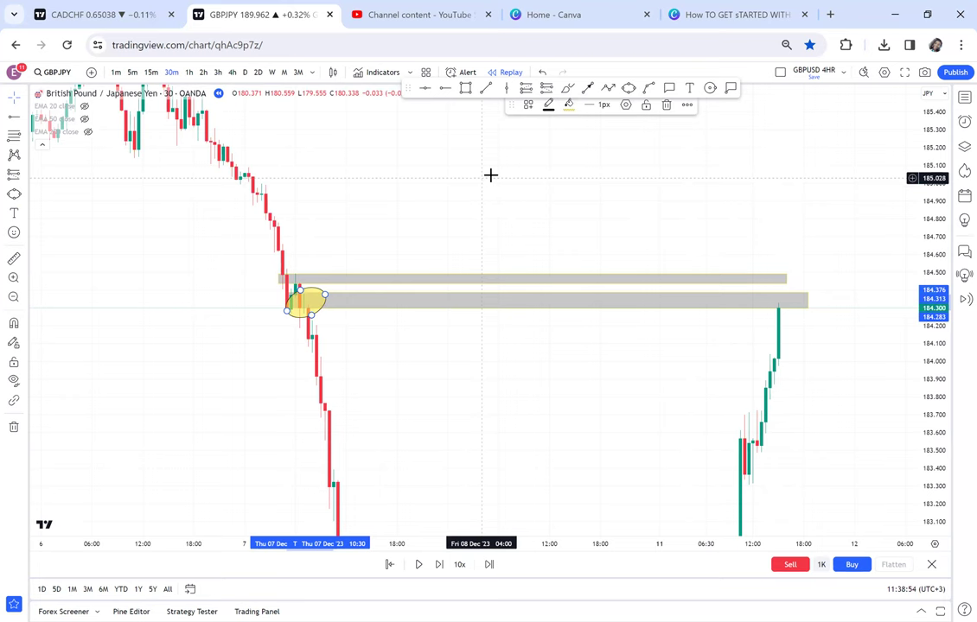
Step: Draw an ellipse around the 11 December high at the lower zone, its axis running from about 184.238 to 184.322
left_click(629, 88)
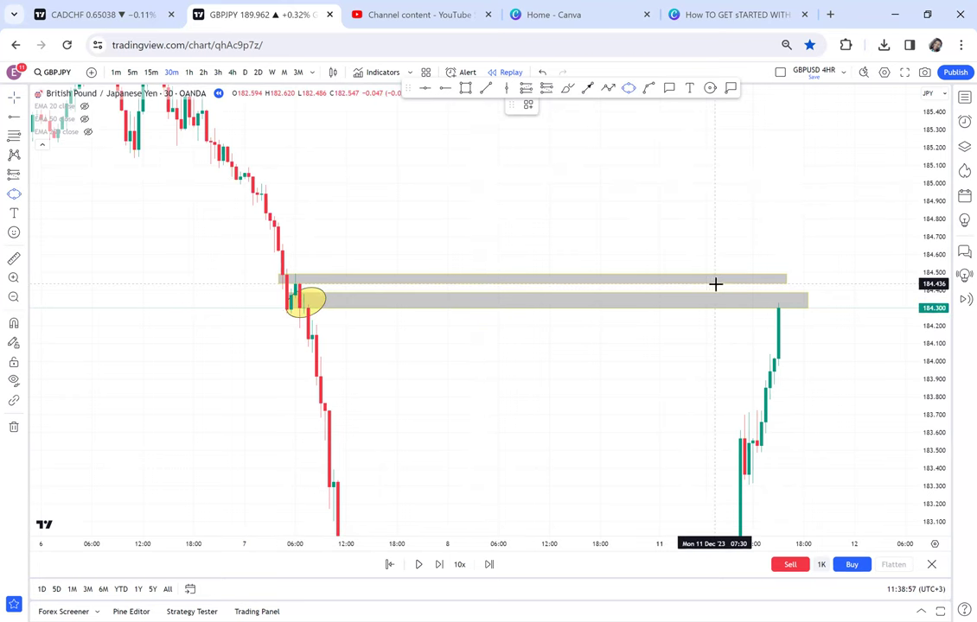
left_click(789, 304)
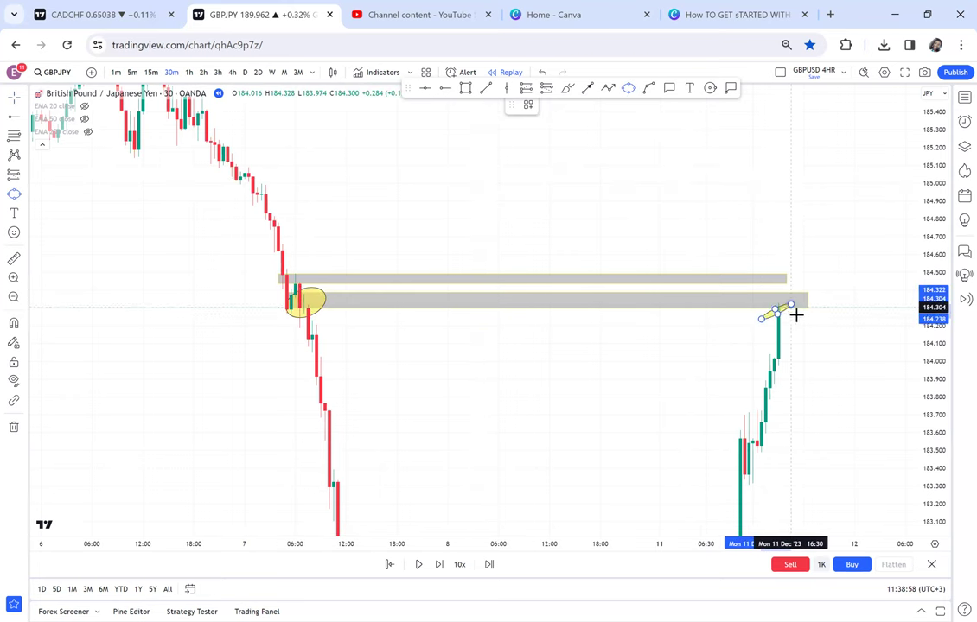
left_click(796, 315)
left_click_drag(811, 312, 797, 259)
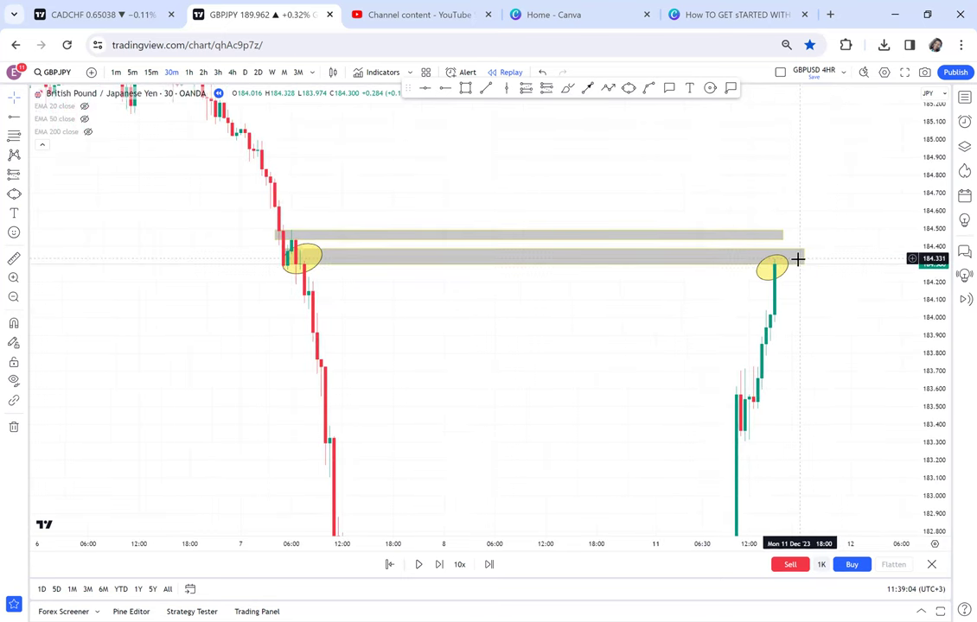
Step: Place a red horizontal line at 178.583, along the tip of the long 7 December lower wick
left_click_drag(932, 237, 816, 337)
left_click_drag(808, 258, 805, 251)
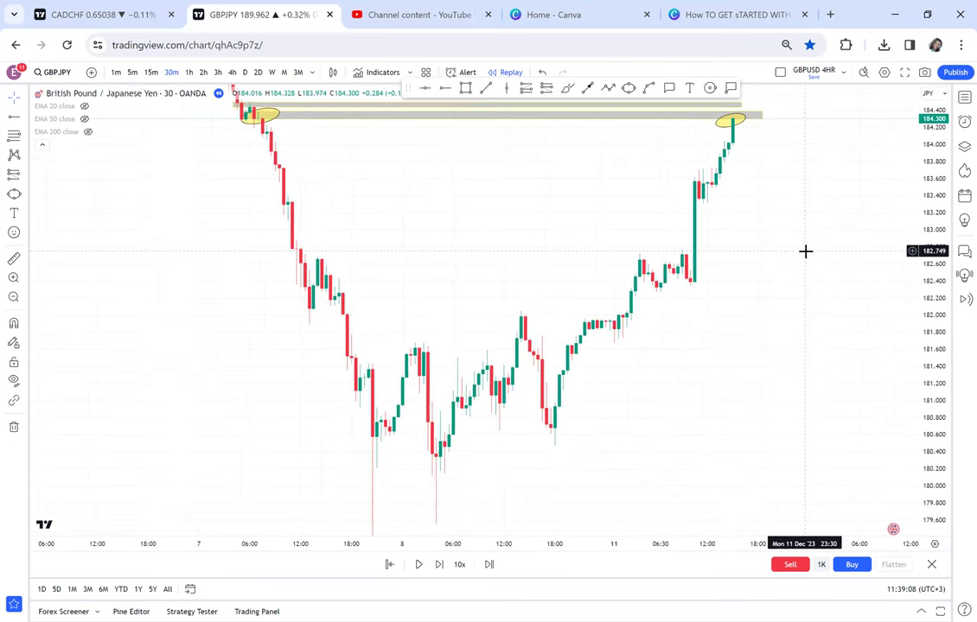
left_click_drag(933, 203, 878, 340)
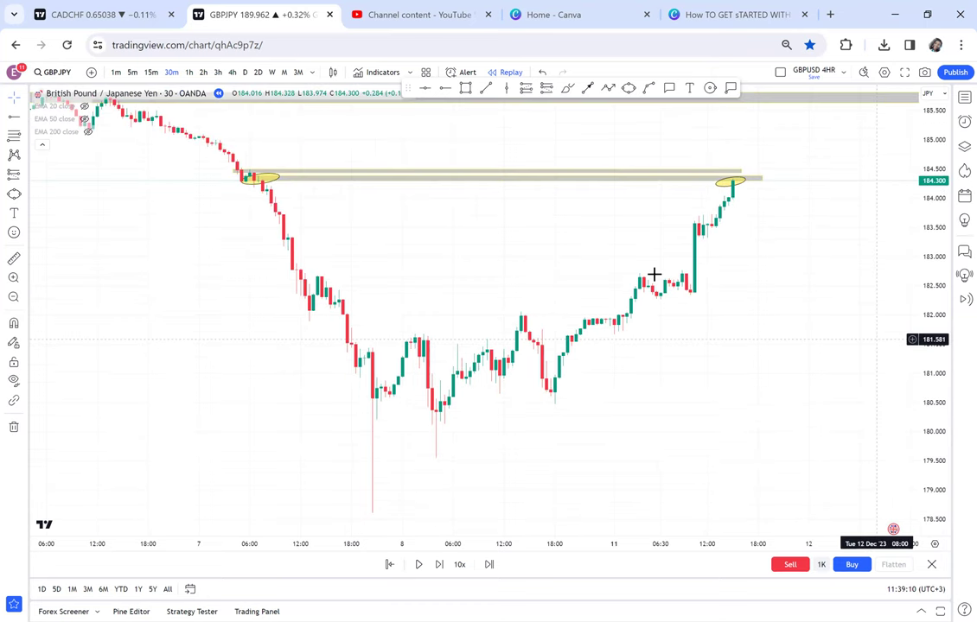
left_click_drag(654, 272, 647, 226)
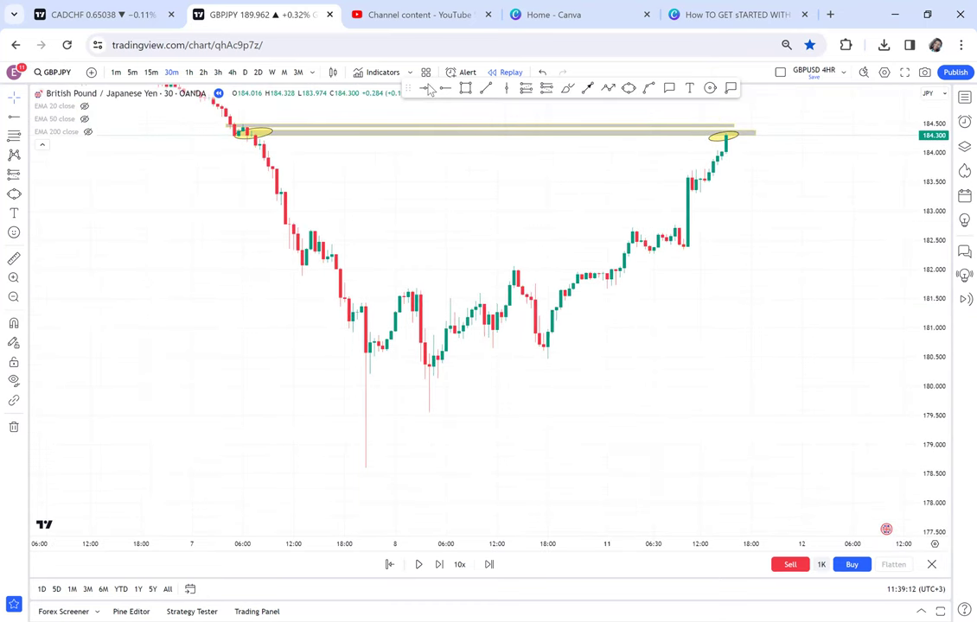
left_click(329, 469)
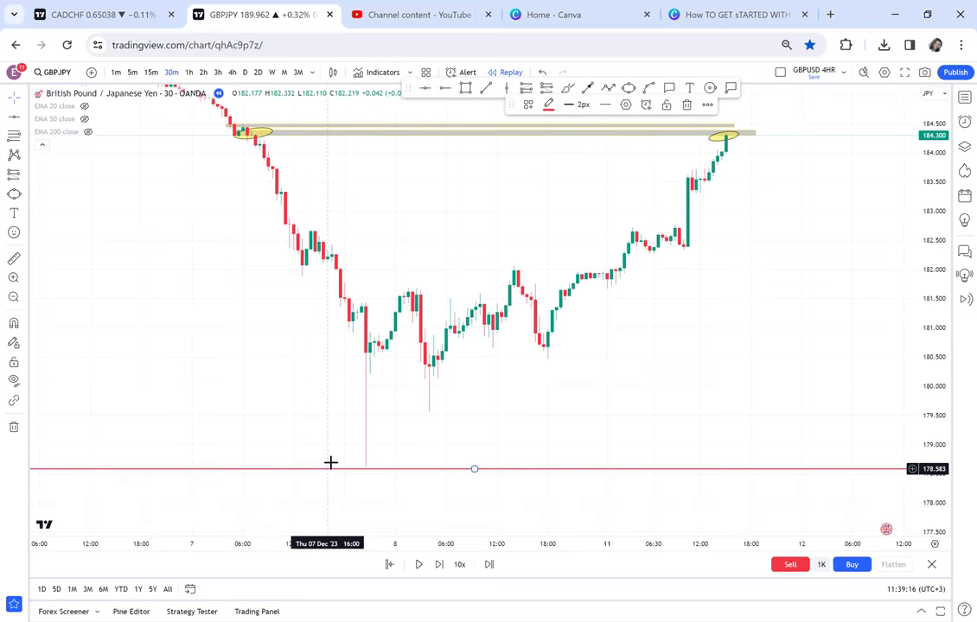
left_click(294, 299)
left_click_drag(294, 299, 297, 323)
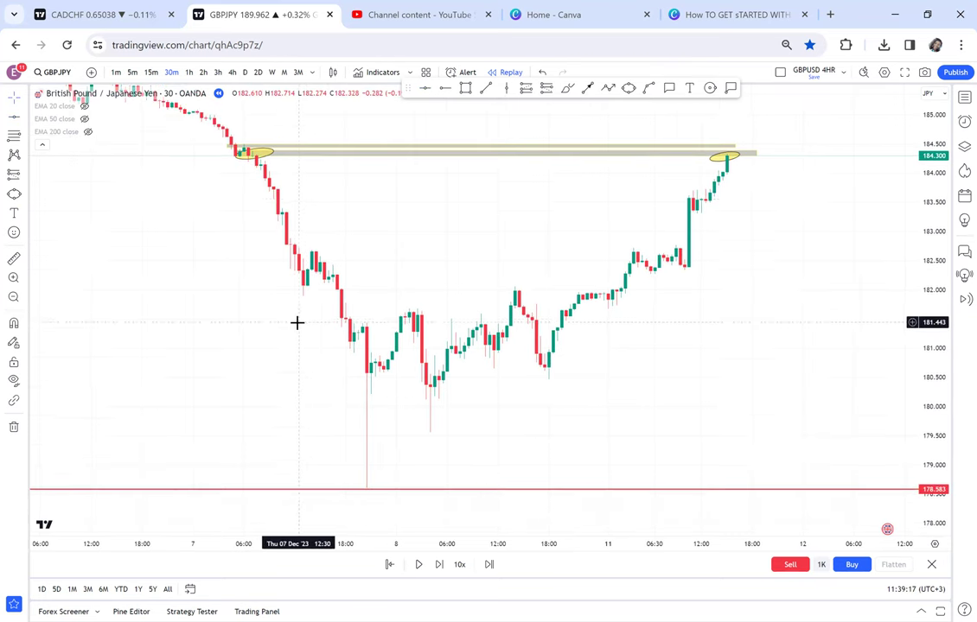
Step: Measure the drop from 184.367 to 178.593 and mark its midpoint with a green horizontal line at 181.489
left_click(13, 257)
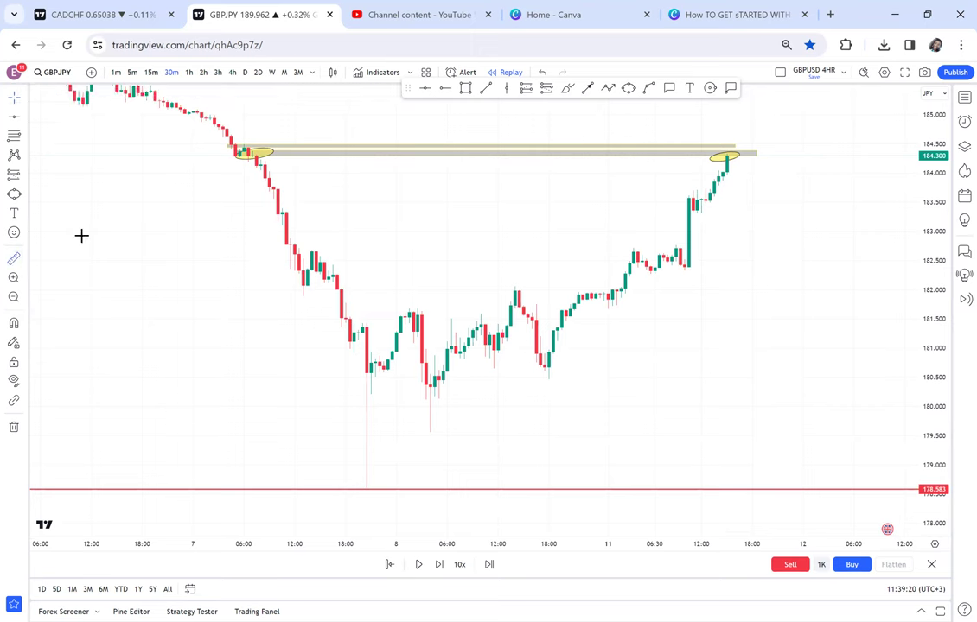
left_click(240, 153)
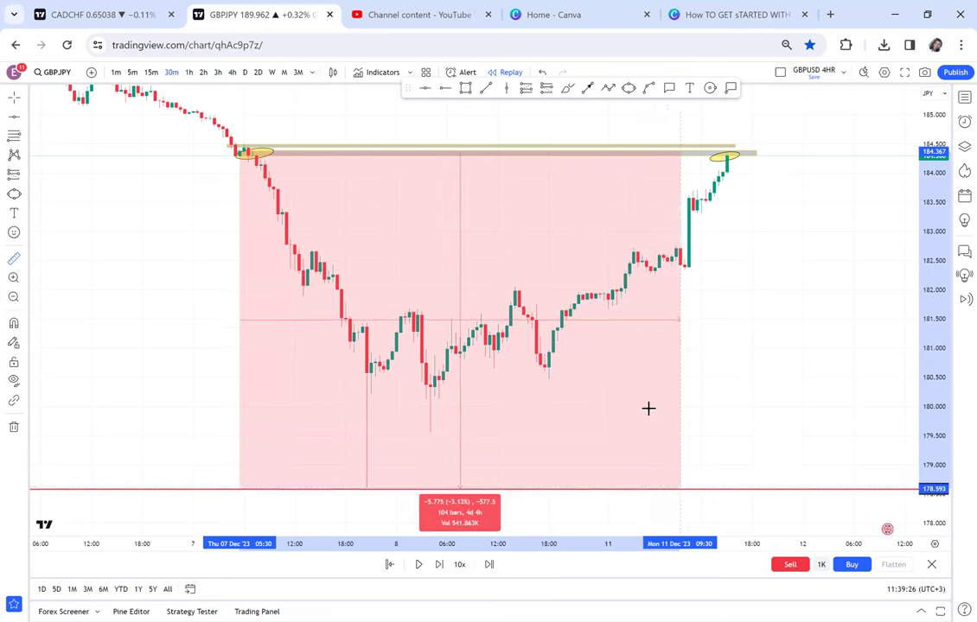
left_click(426, 89)
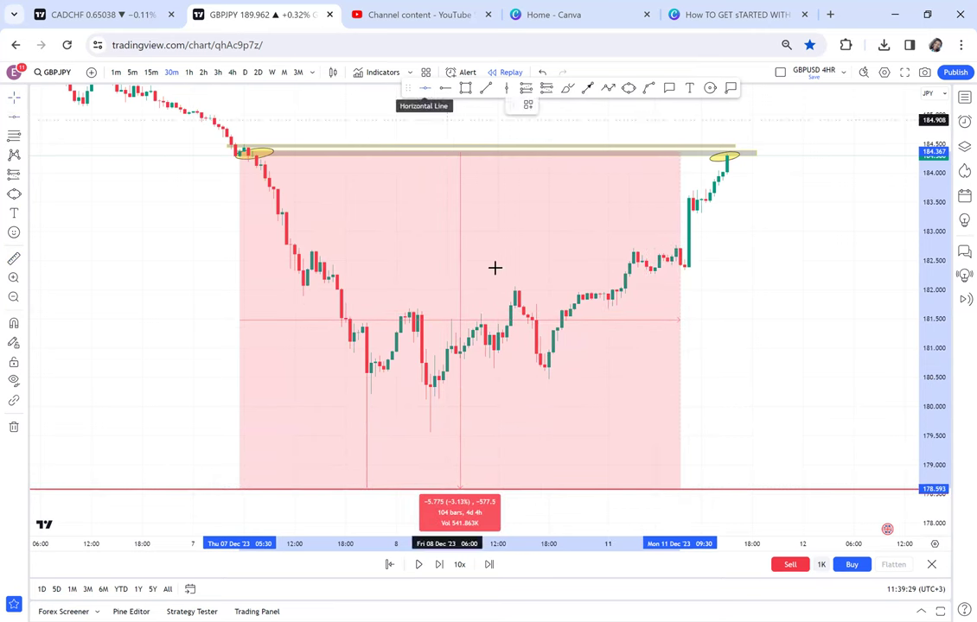
left_click(570, 320)
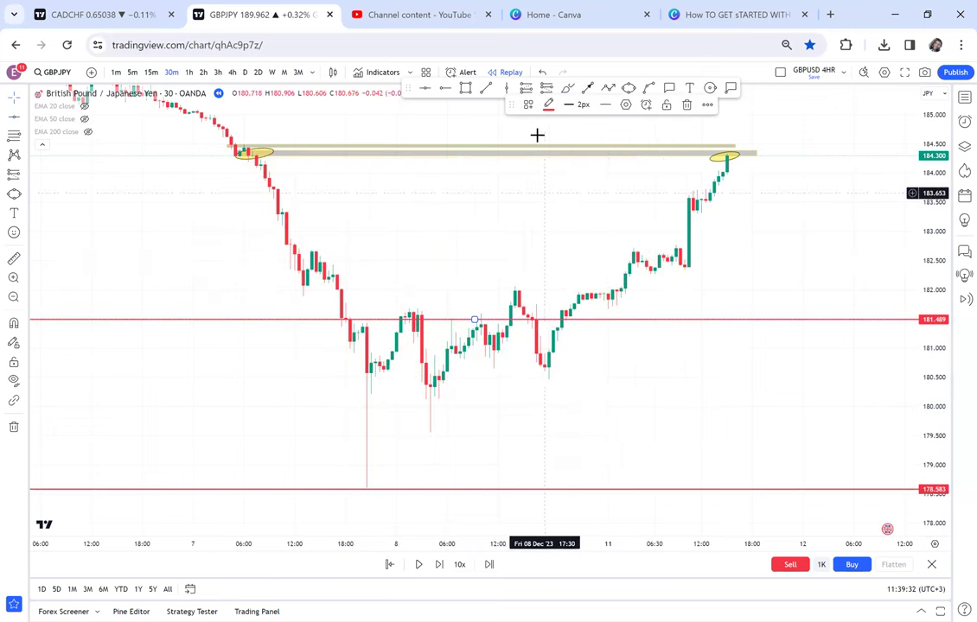
left_click(548, 105)
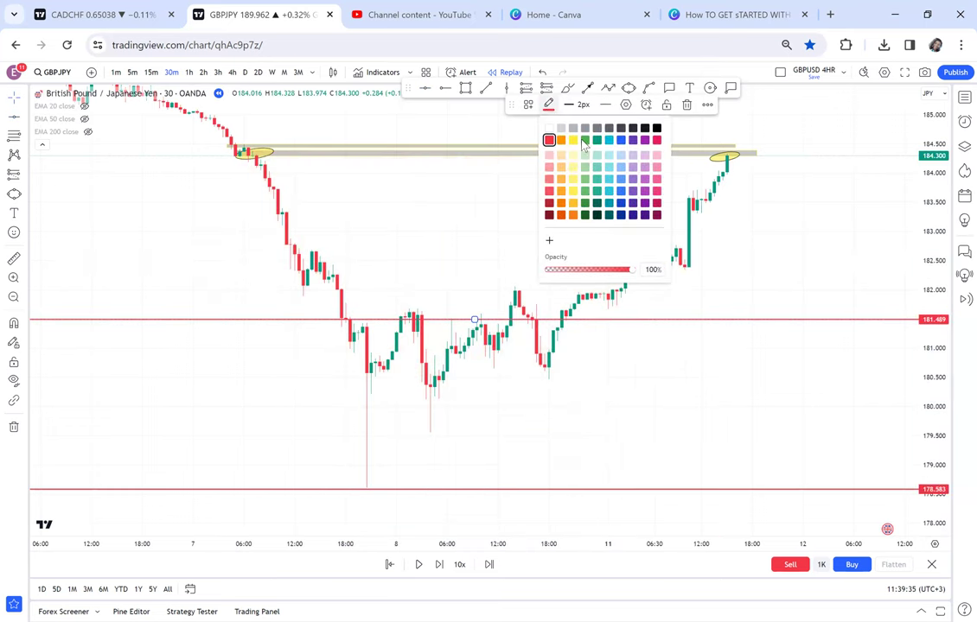
left_click(584, 140)
Step: Delete the upper thin rectangle zone above the lower resistance zone
left_click_drag(783, 225, 645, 243)
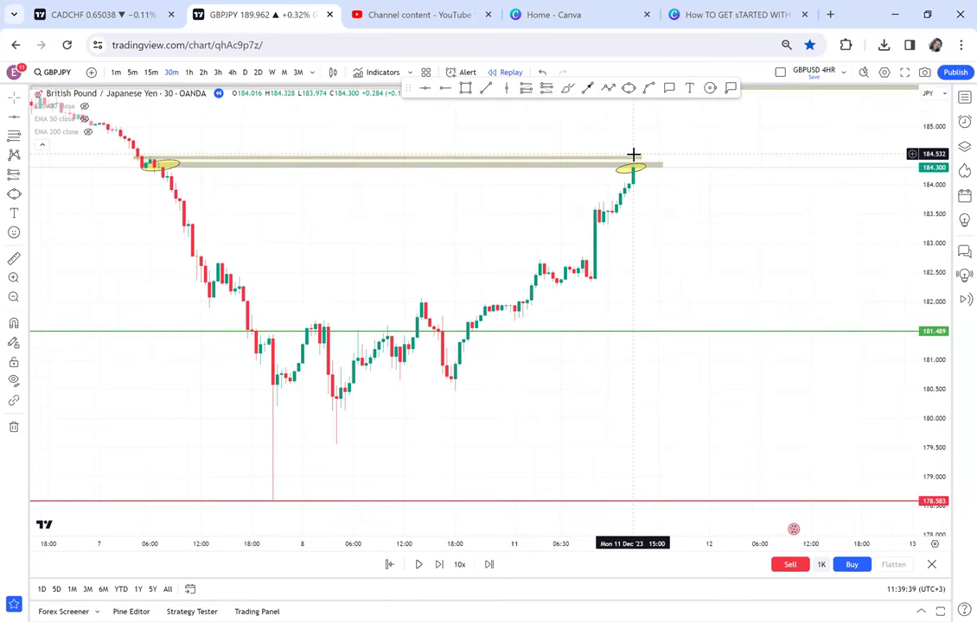
left_click(638, 158)
key("Delete")
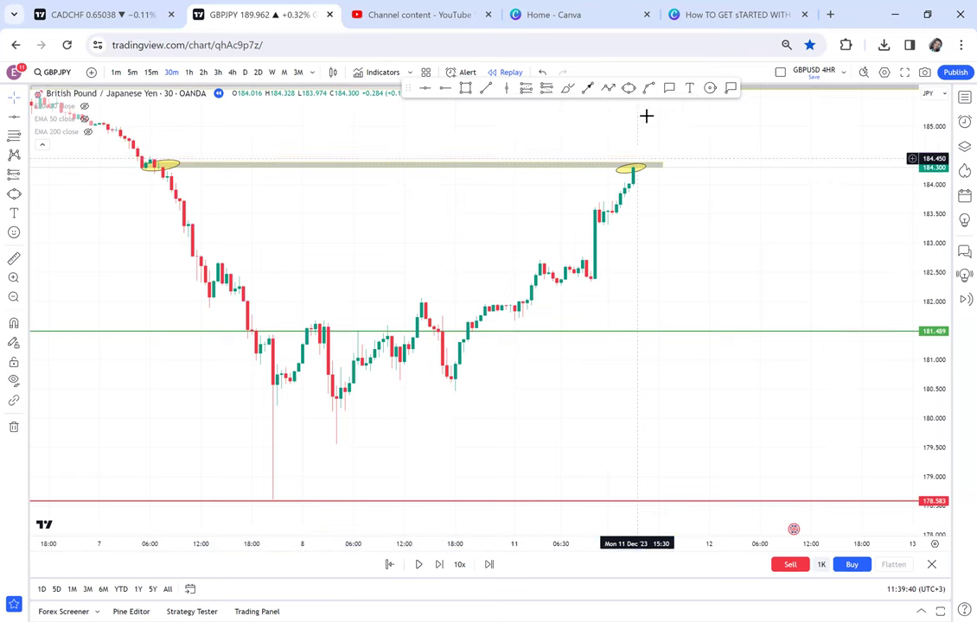
Step: Add a callout reading "CSB" that points to the latest 11 December candle at about 184.144
left_click_drag(925, 382, 923, 285)
left_click_drag(838, 276, 769, 377)
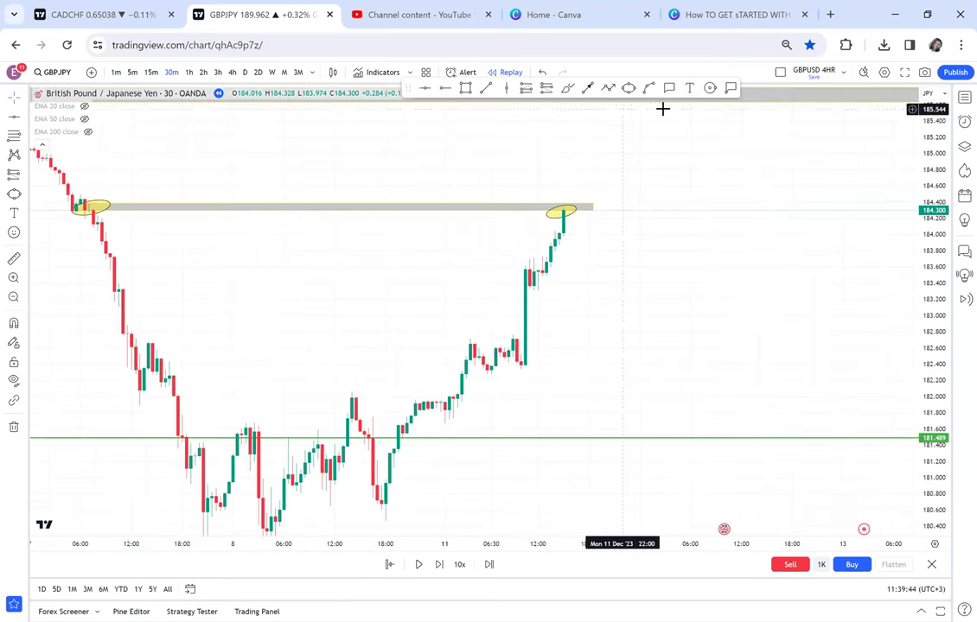
left_click(670, 89)
left_click(566, 223)
type("CSB")
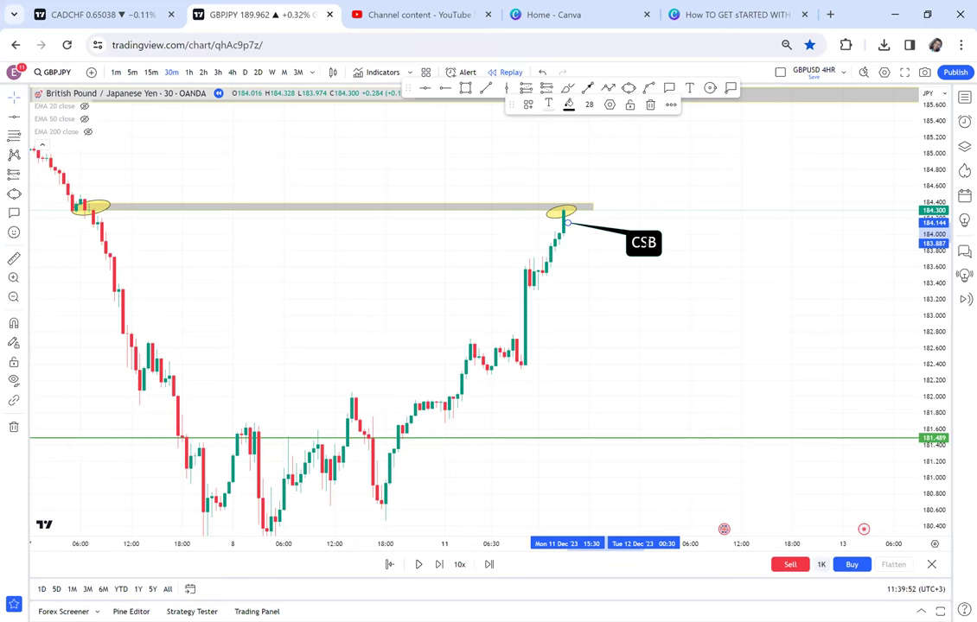
left_click(674, 164)
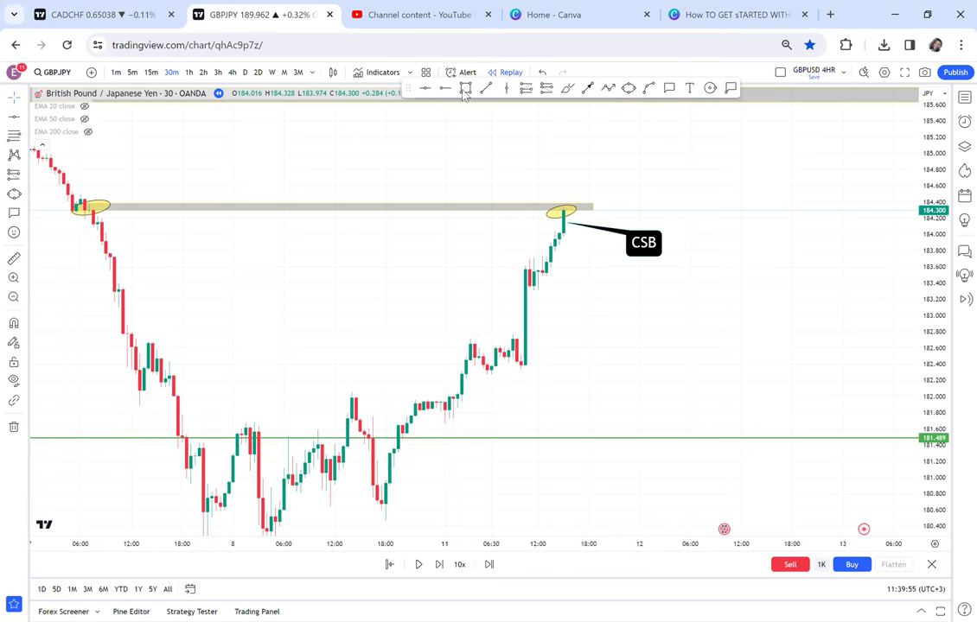
Step: Draw a black horizontal ray at 183.484 from 07:00 on 11 December and reposition the CSB callout below it, pointing to the ray
left_click(494, 277)
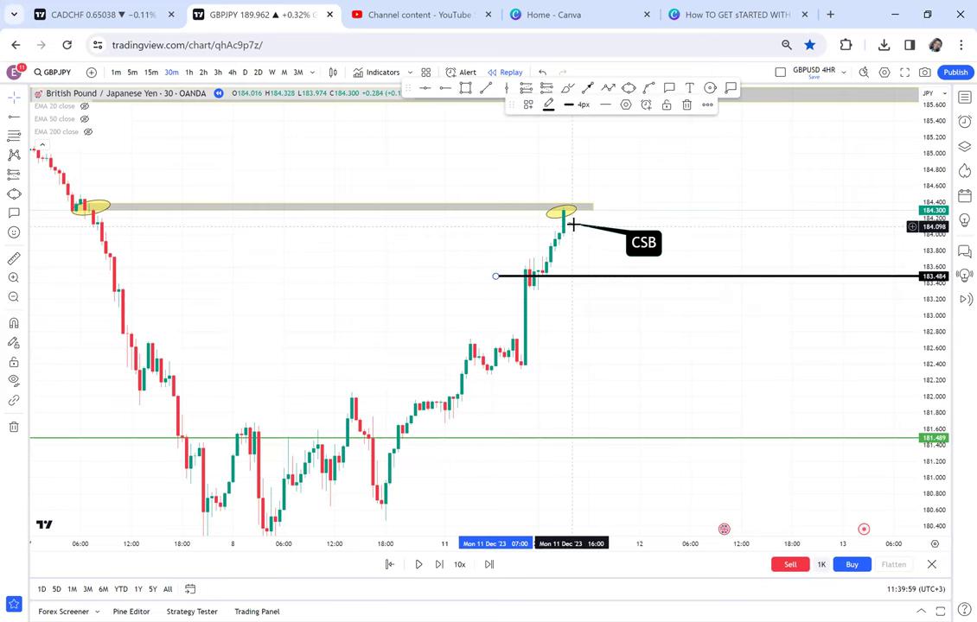
left_click_drag(570, 225, 584, 278)
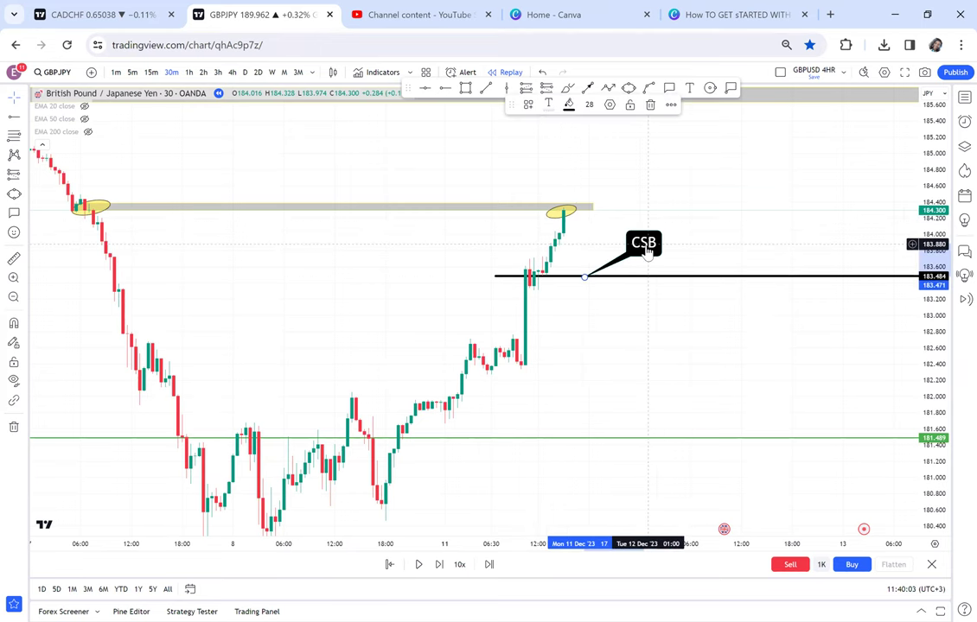
left_click_drag(646, 251, 641, 335)
left_click(736, 231)
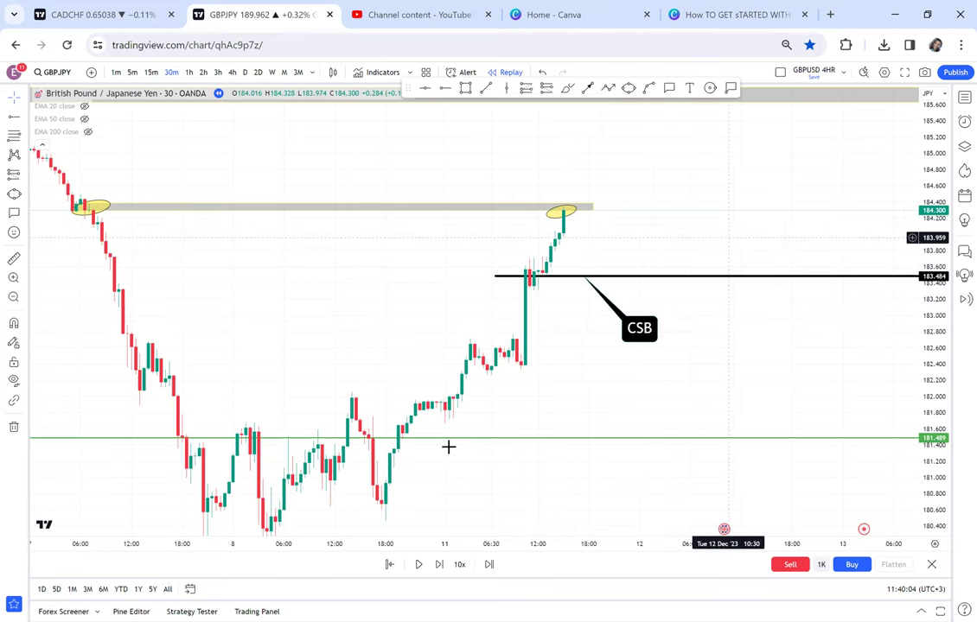
Step: Advance the bar replay one increment at a time through three more 30-minute candles
left_click(438, 565)
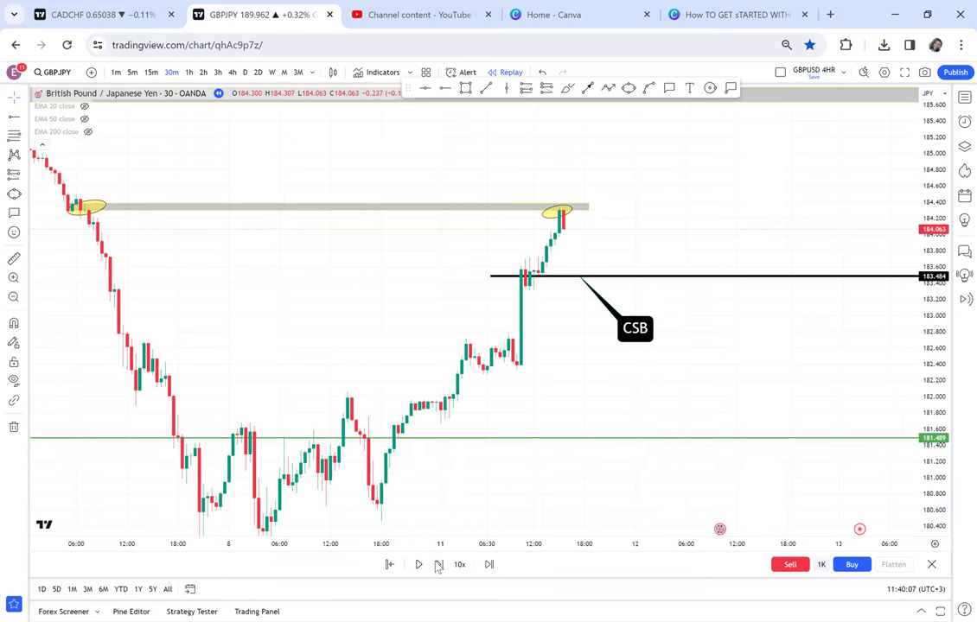
left_click(439, 565)
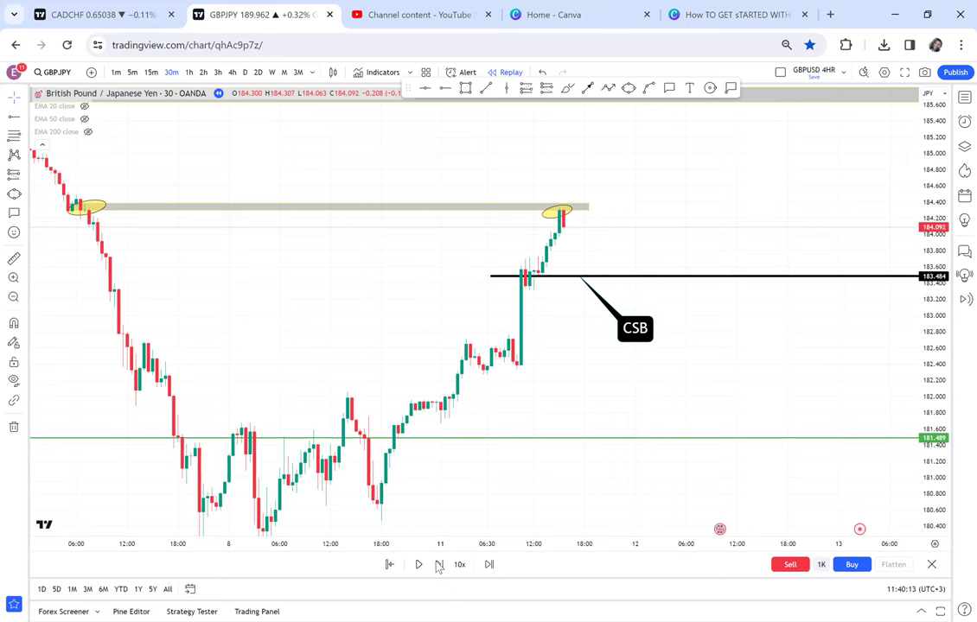
left_click(438, 565)
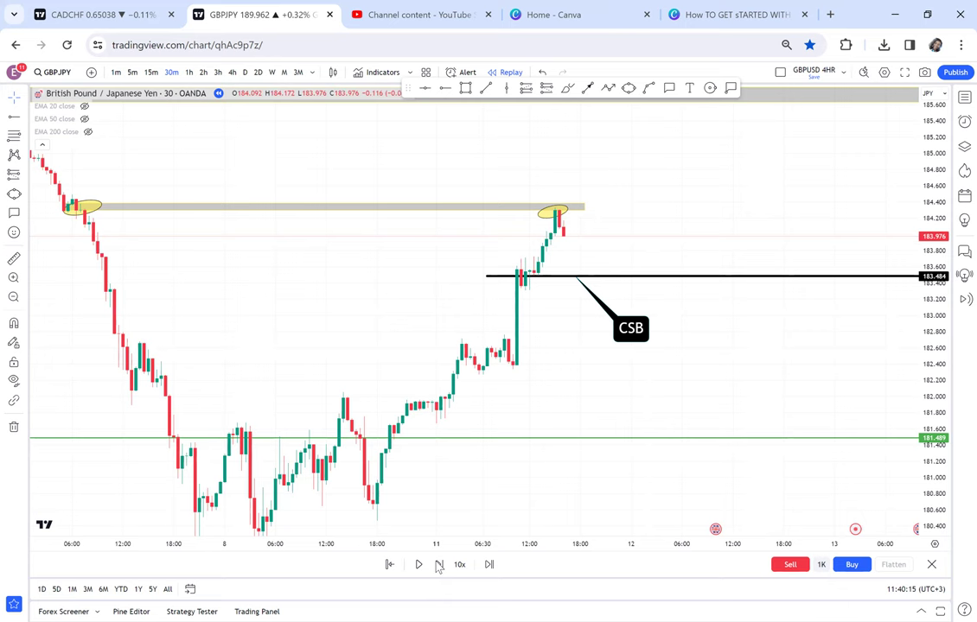
left_click(438, 564)
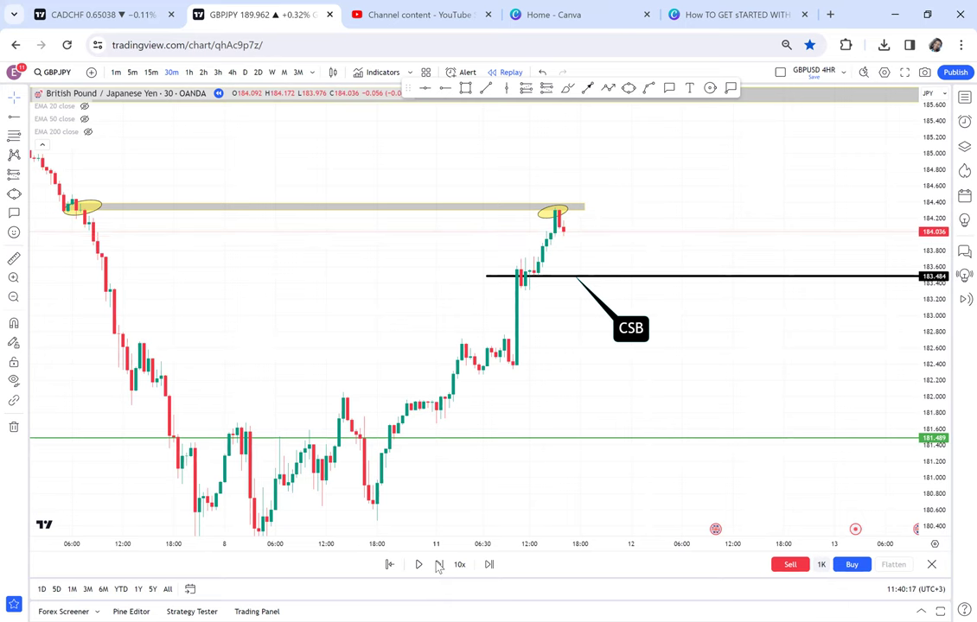
left_click(438, 565)
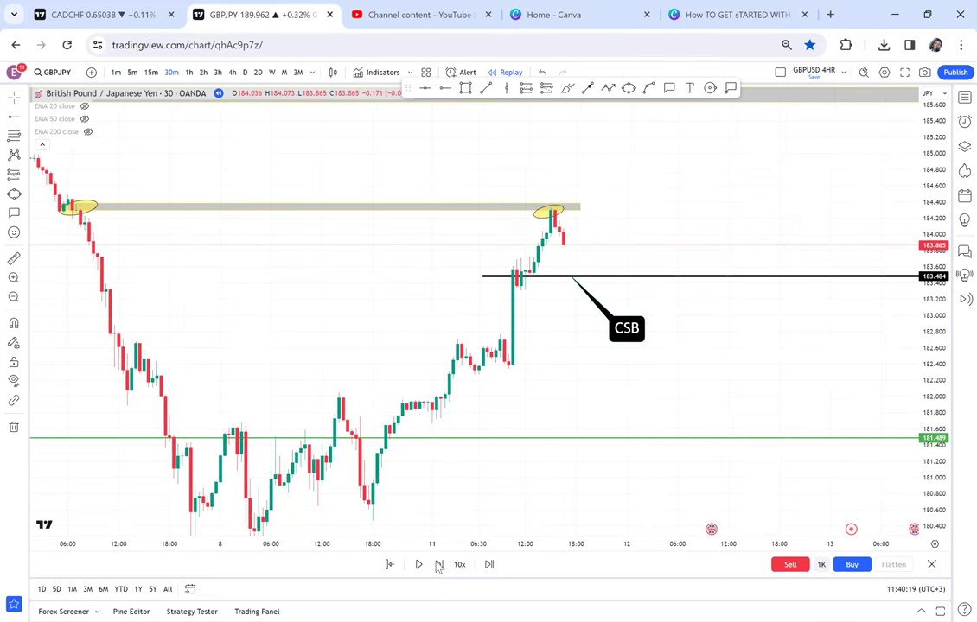
left_click(438, 564)
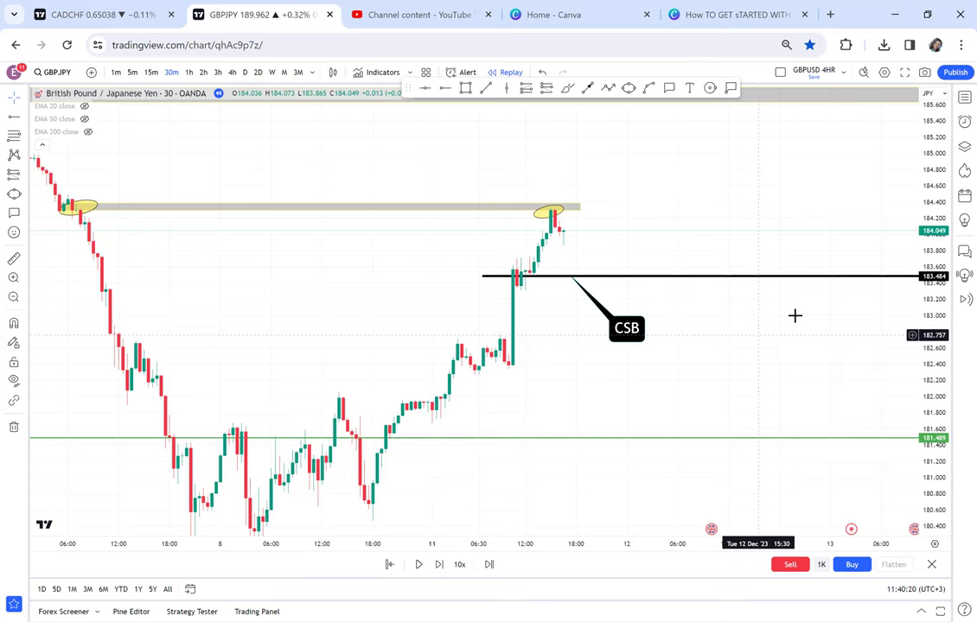
Step: Draw an arrow from about 184.962 at 08:30 on 12 December down to the latest candle
left_click_drag(930, 417, 916, 207)
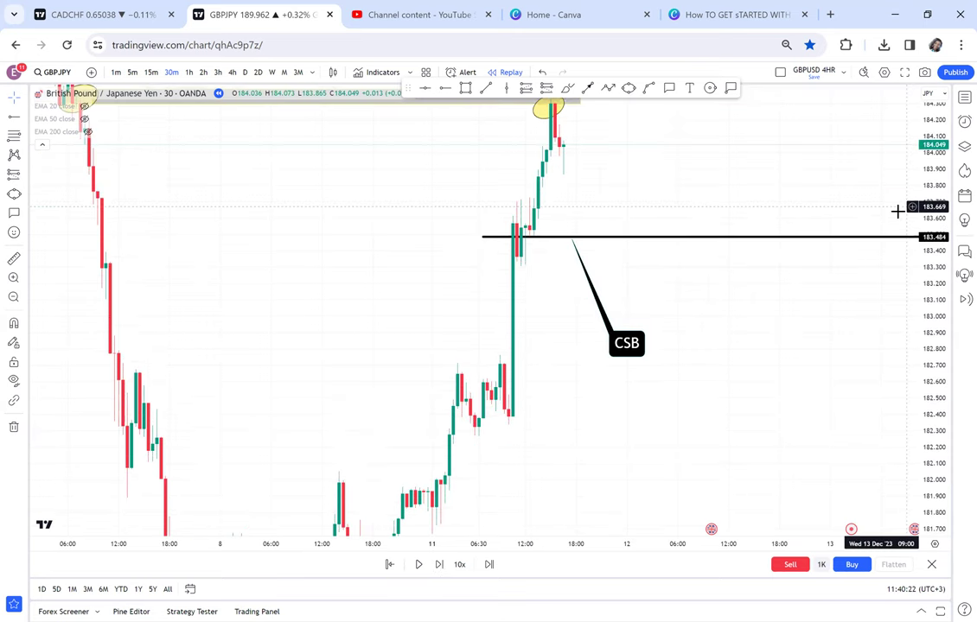
left_click_drag(710, 191, 744, 304)
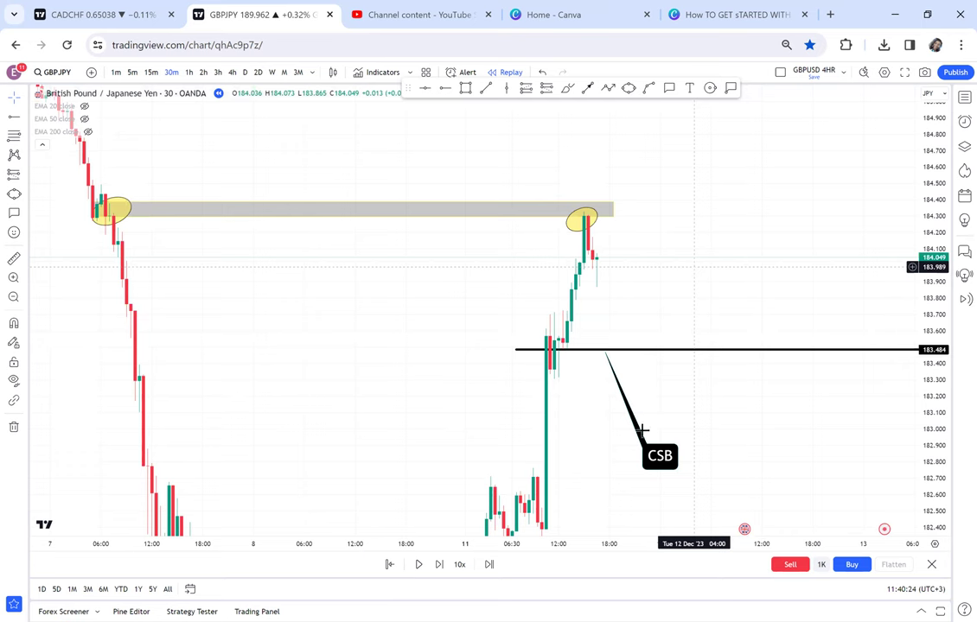
left_click_drag(552, 542, 386, 510)
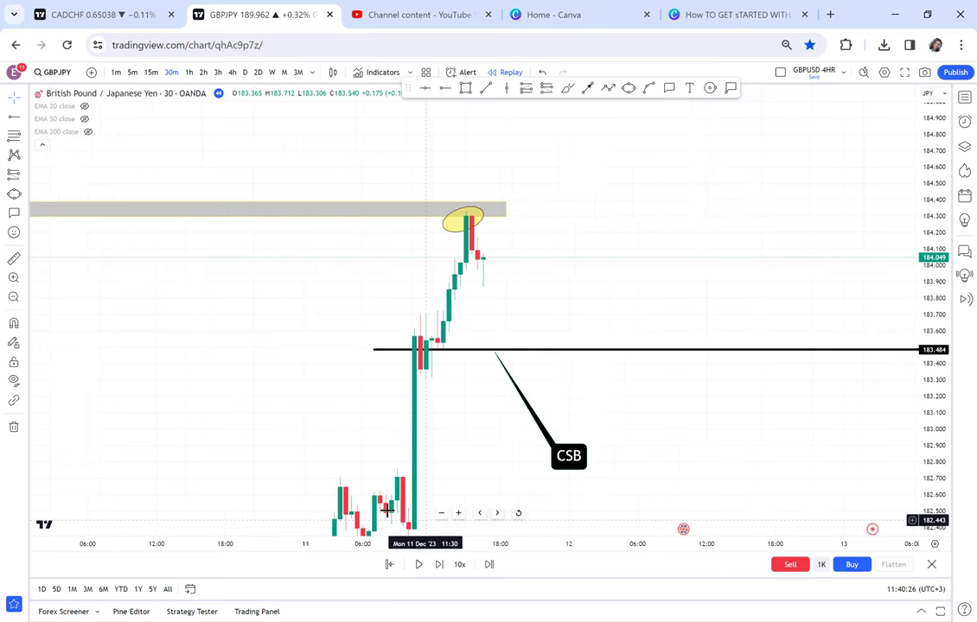
left_click_drag(511, 261, 627, 350)
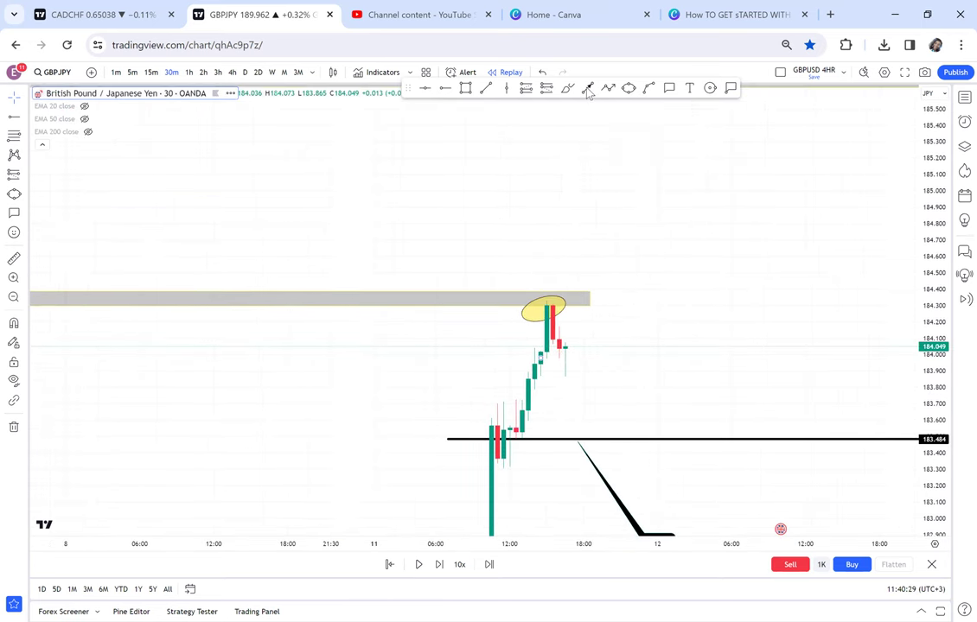
left_click(587, 89)
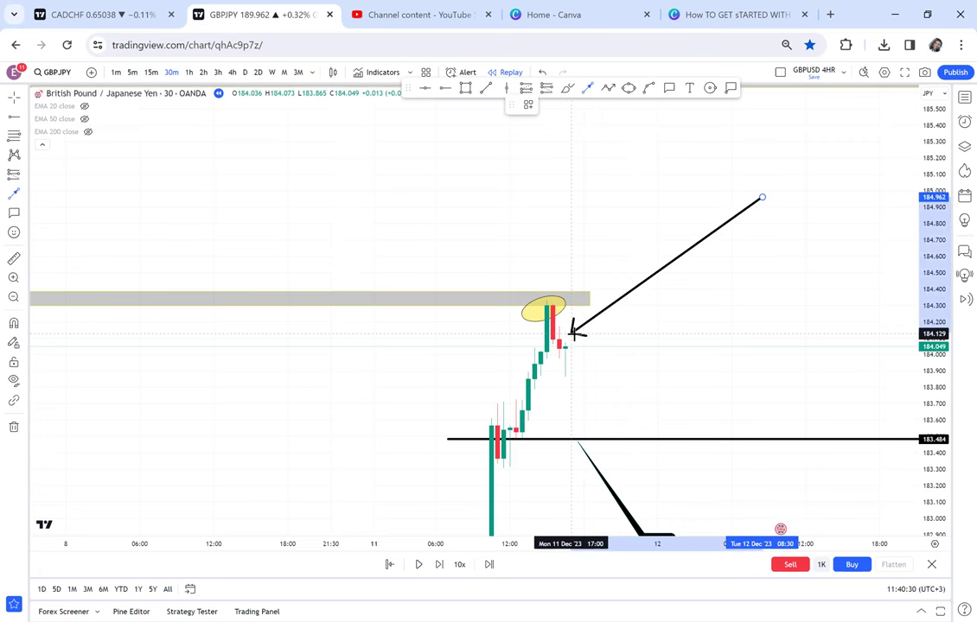
left_click(577, 347)
Step: Raise the black ray to 183.861, starting at 09:00 on 11 December, and move the CSB callout so it points to the ray
left_click_drag(448, 440, 474, 383)
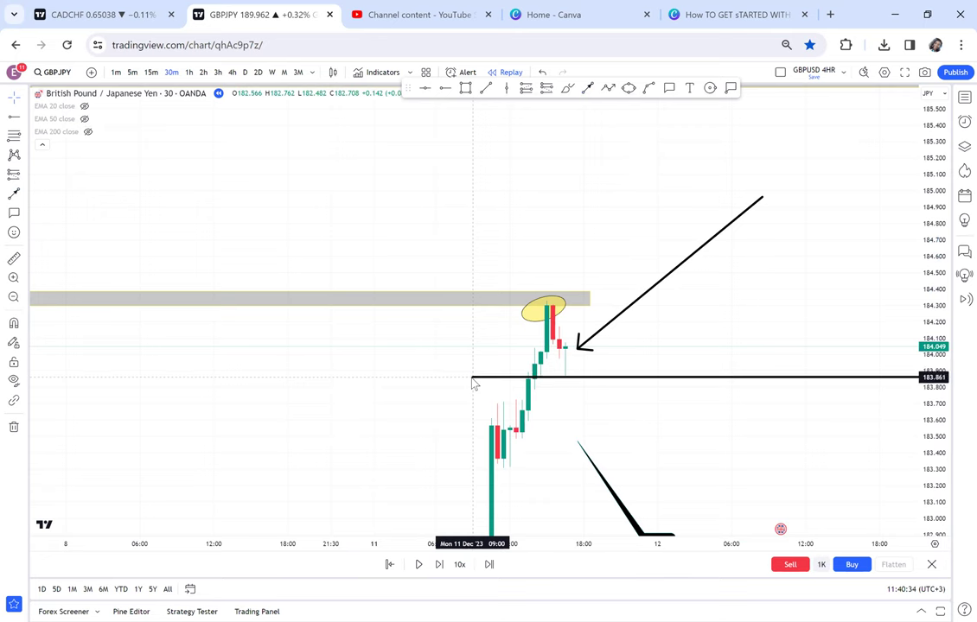
left_click_drag(625, 435, 544, 276)
left_click_drag(583, 453, 615, 309)
left_click_drag(614, 262, 617, 257)
left_click_drag(586, 347, 603, 348)
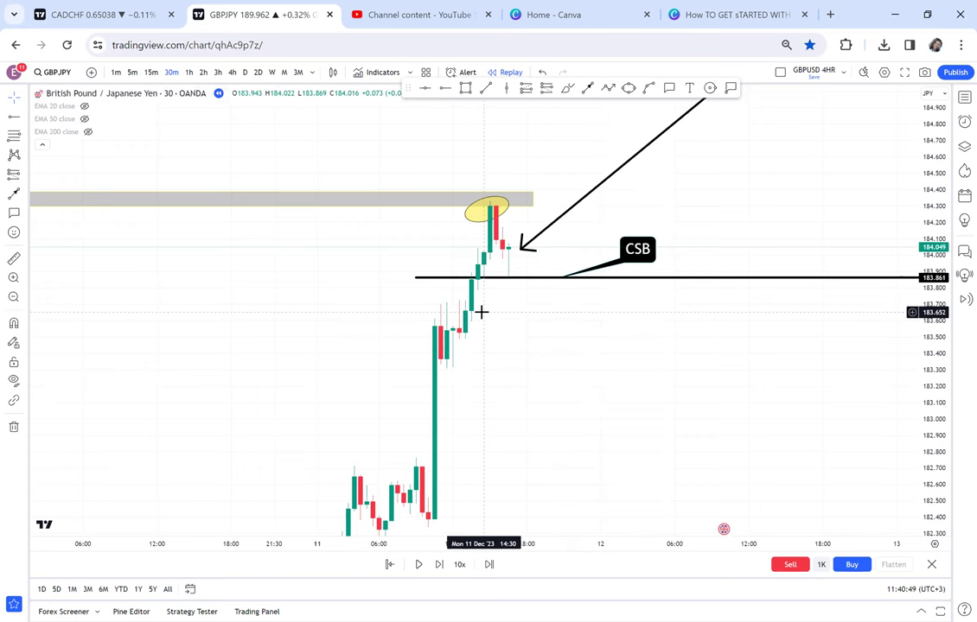
Step: Advance the replay to the next candle to check it against the CSB line at 183.861
left_click(439, 565)
left_click_drag(613, 332, 613, 296)
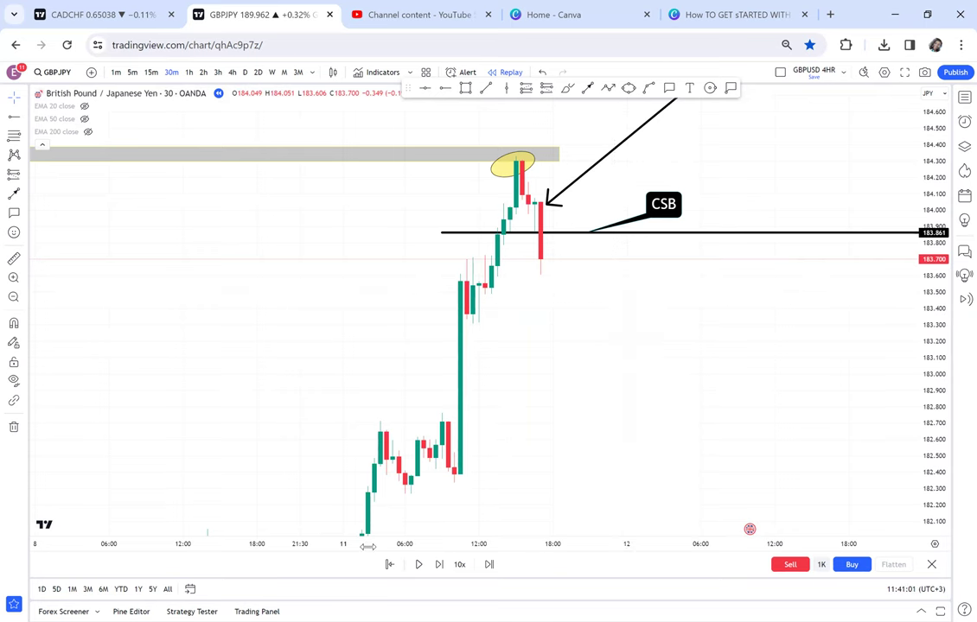
Step: Measure the price distance from about 183.715, just below the CSB line, down towards the green horizontal line at 181.489
scroll(544, 531, "down", 3)
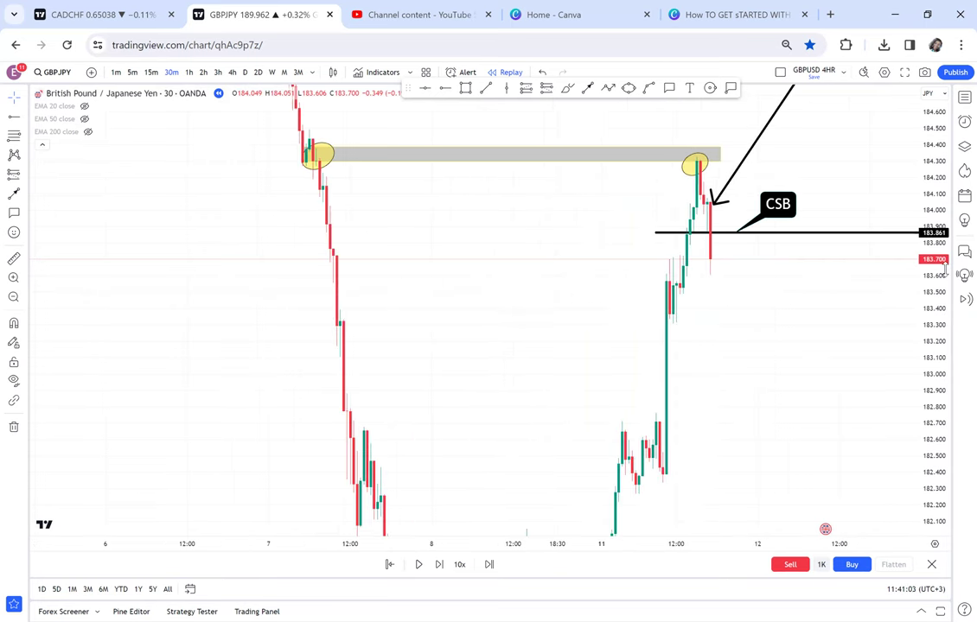
left_click_drag(937, 266, 594, 245)
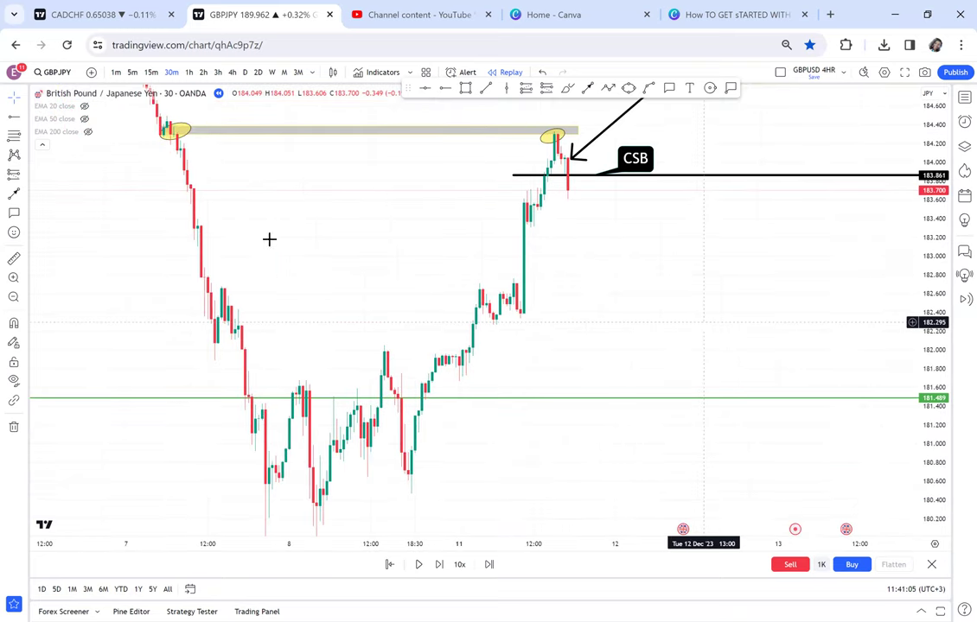
left_click(14, 258)
left_click(538, 188)
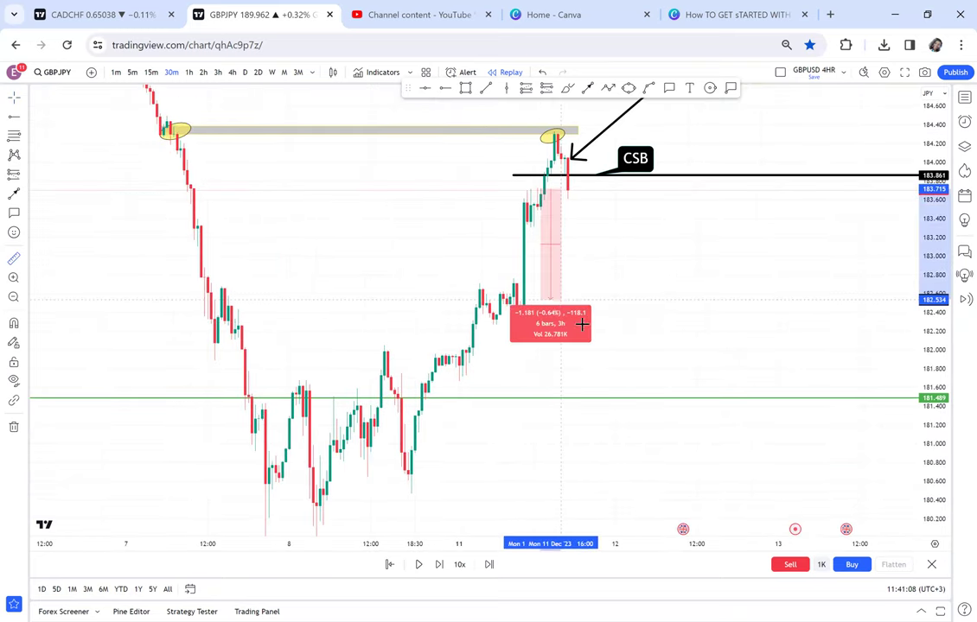
left_click(641, 398)
left_click(687, 366)
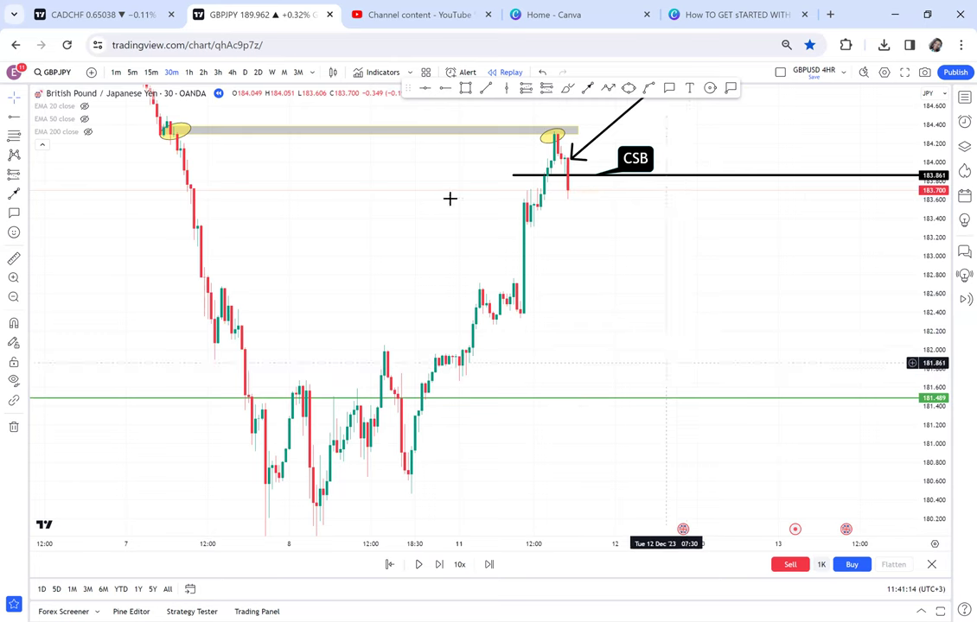
Step: Place a Short Position with its entry at 183.709 on 11 December 16:00 and extend its target down to 181.473, by the green line
left_click(22, 174)
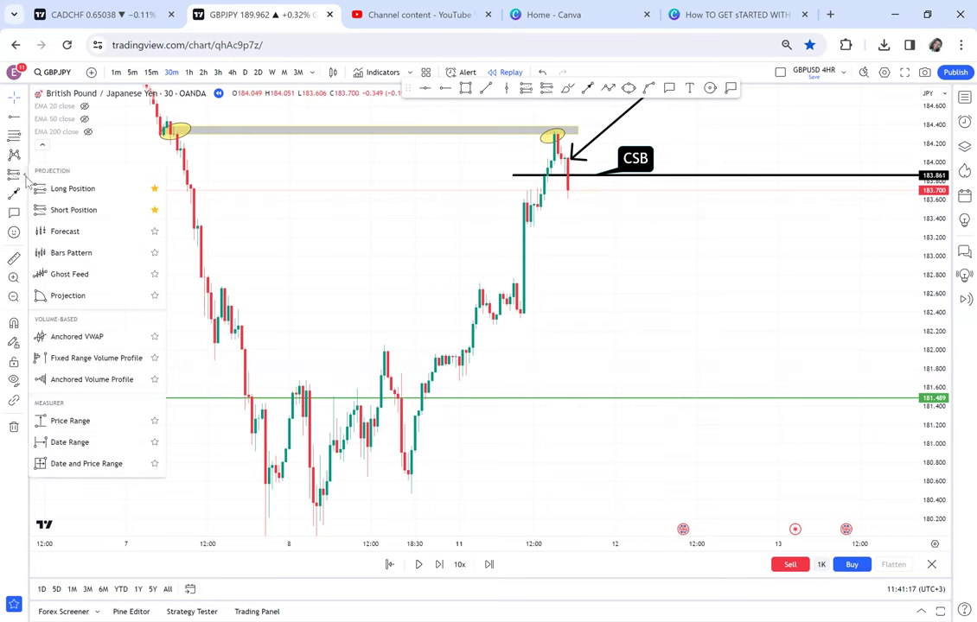
left_click(66, 211)
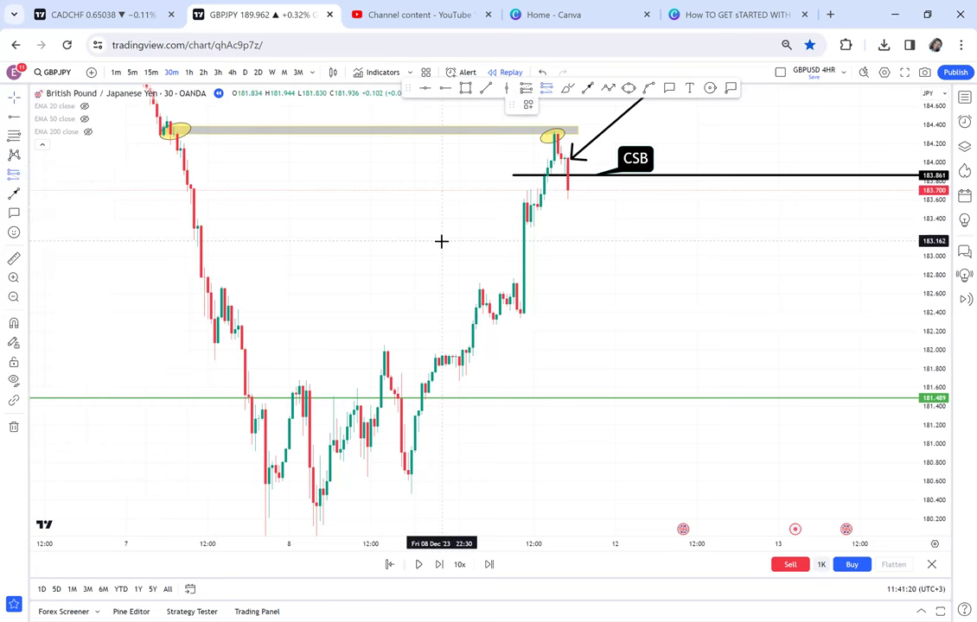
left_click(562, 189)
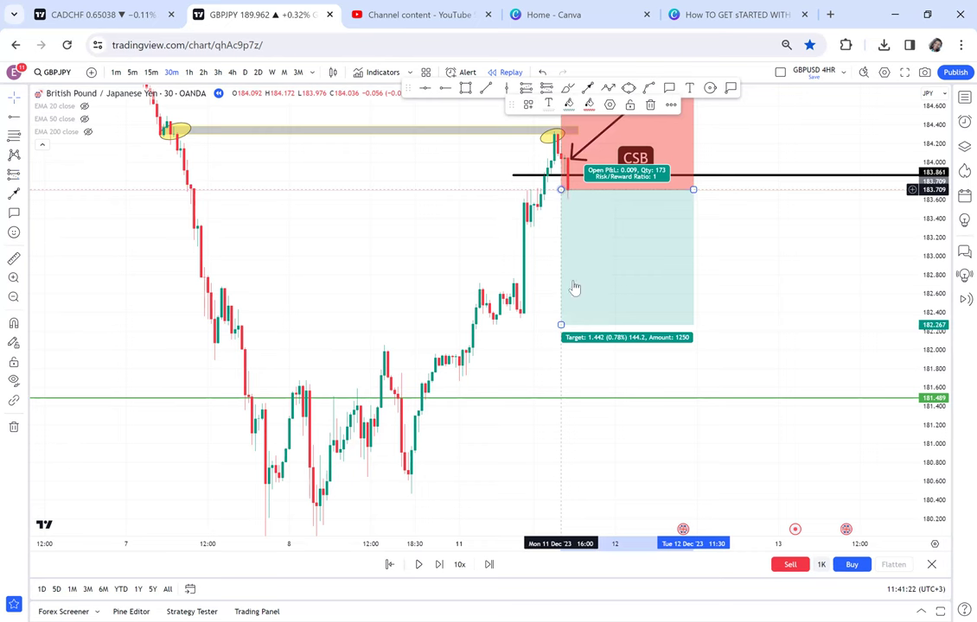
left_click_drag(561, 325, 548, 406)
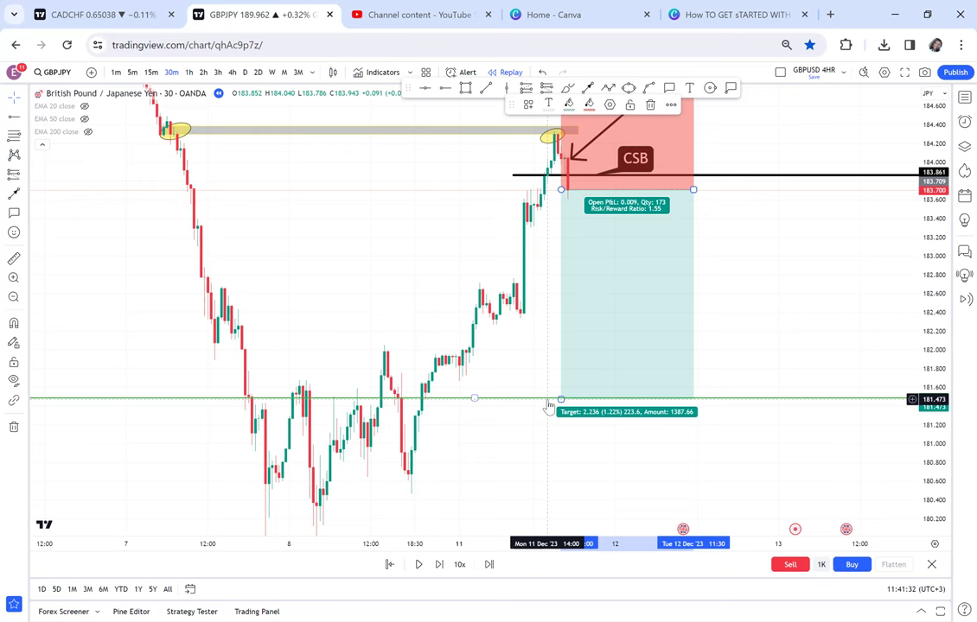
left_click(768, 304)
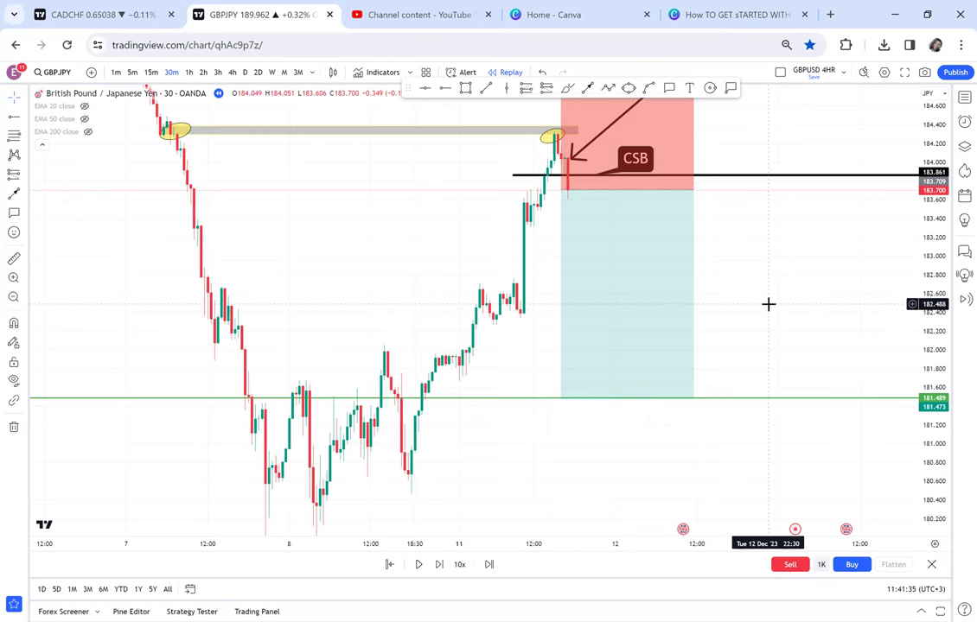
Step: Advance the replay candle by candle through 13 December until price comes down to the green line at 181.489
left_click(440, 565)
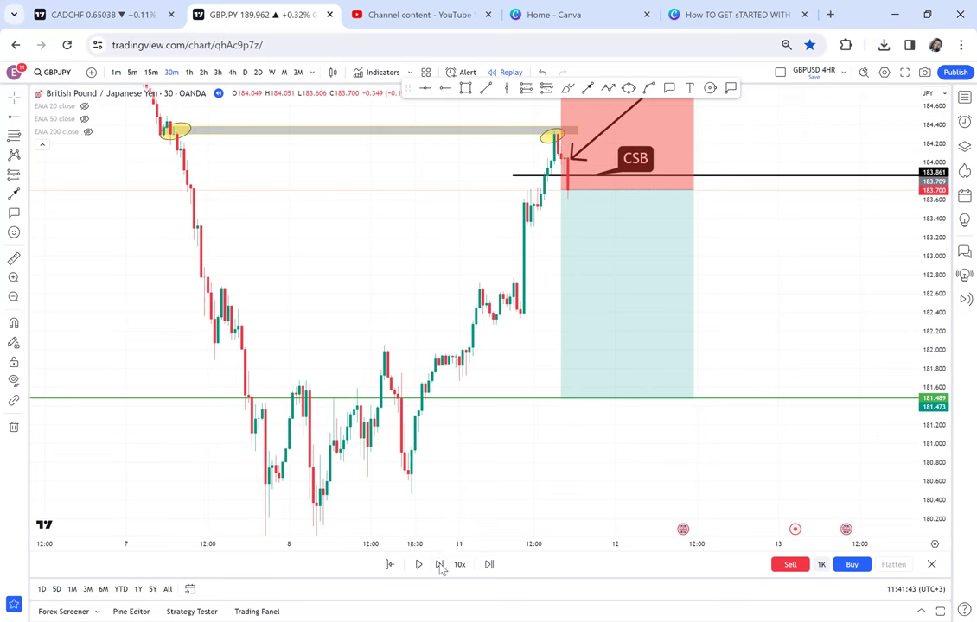
left_click(440, 564)
left_click(440, 564)
left_click(440, 565)
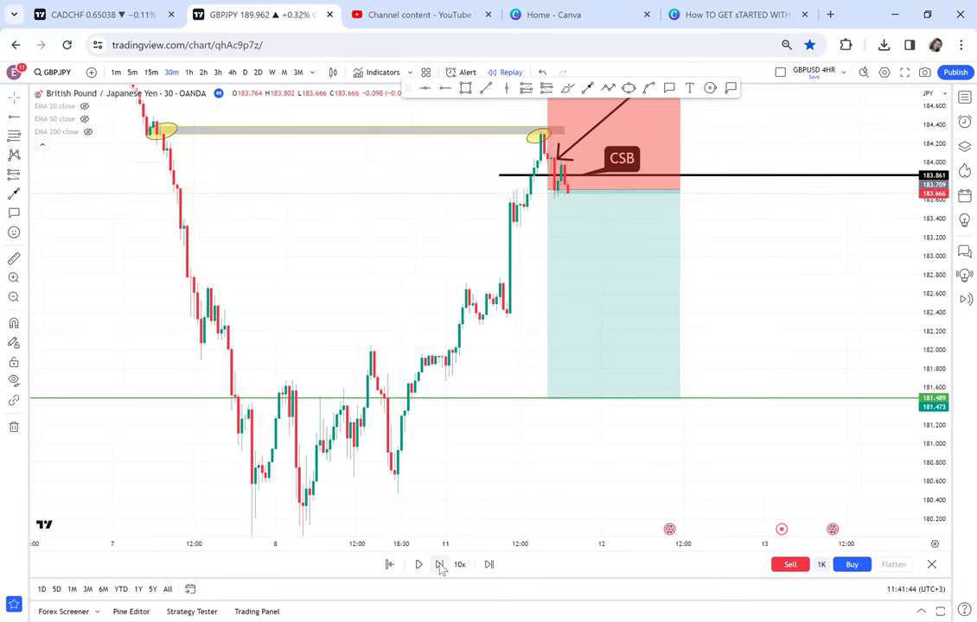
left_click(440, 564)
left_click(439, 564)
left_click(440, 565)
left_click(440, 564)
left_click(440, 565)
left_click(440, 565)
left_click(440, 564)
left_click(440, 564)
left_click(440, 564)
left_click(439, 564)
left_click(440, 564)
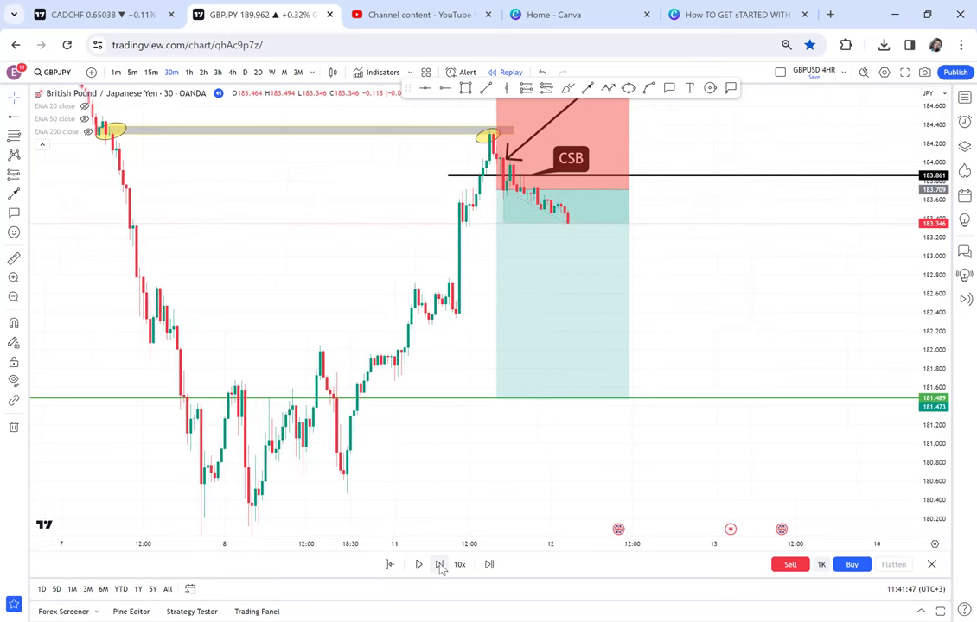
left_click(440, 564)
left_click(440, 564)
left_click(439, 564)
left_click(440, 564)
left_click(440, 564)
left_click(440, 564)
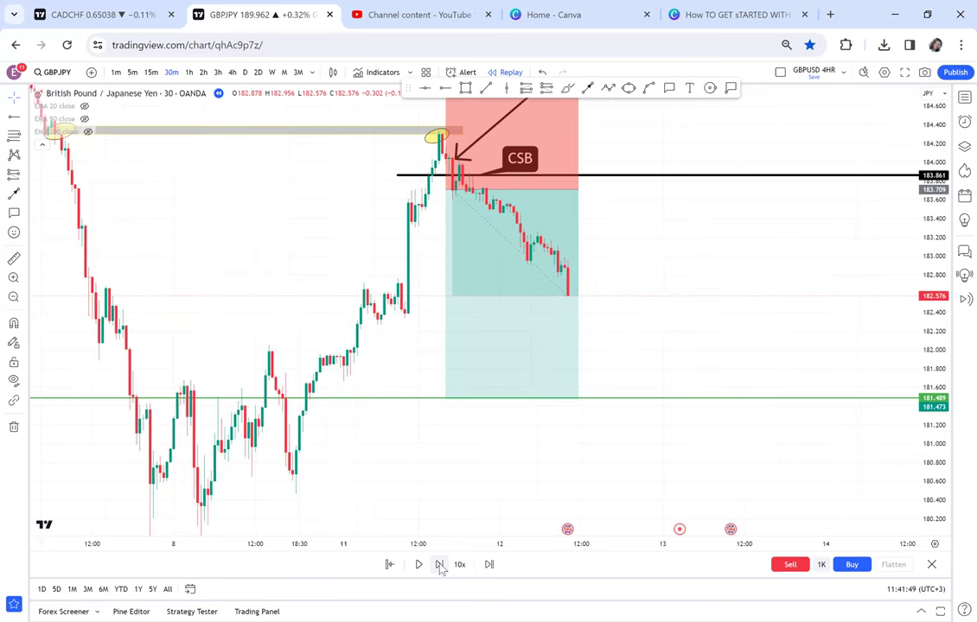
left_click(440, 564)
left_click(440, 564)
left_click(440, 564)
left_click(440, 565)
left_click(439, 564)
left_click(440, 564)
left_click(440, 564)
left_click(439, 565)
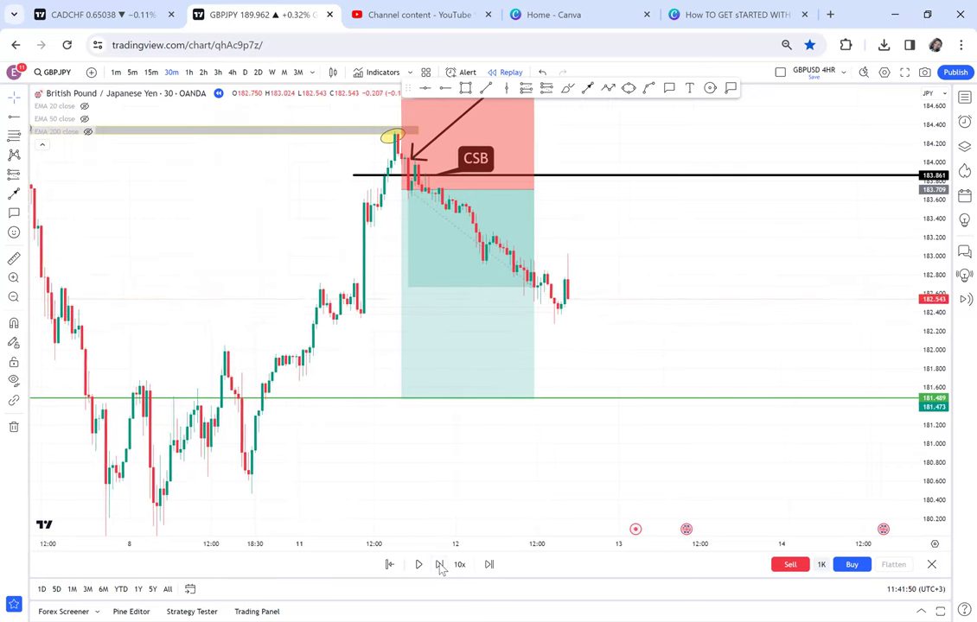
left_click(439, 564)
left_click(440, 564)
left_click(440, 564)
left_click(439, 565)
left_click(440, 564)
left_click(440, 565)
left_click(440, 565)
left_click(440, 565)
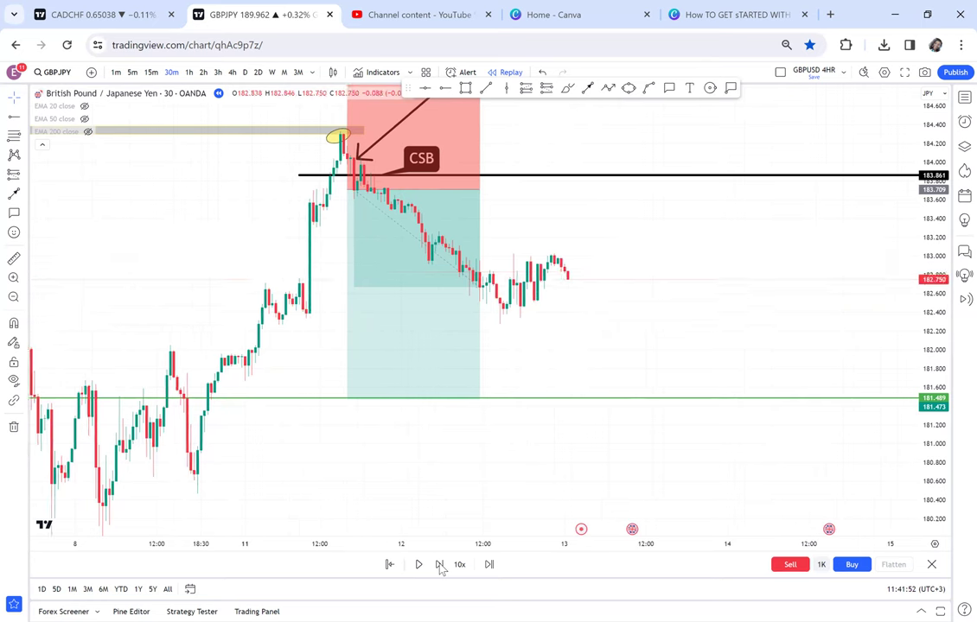
left_click(440, 564)
left_click(440, 564)
left_click(440, 564)
left_click(440, 565)
left_click(440, 564)
left_click(440, 564)
left_click(440, 564)
left_click(440, 565)
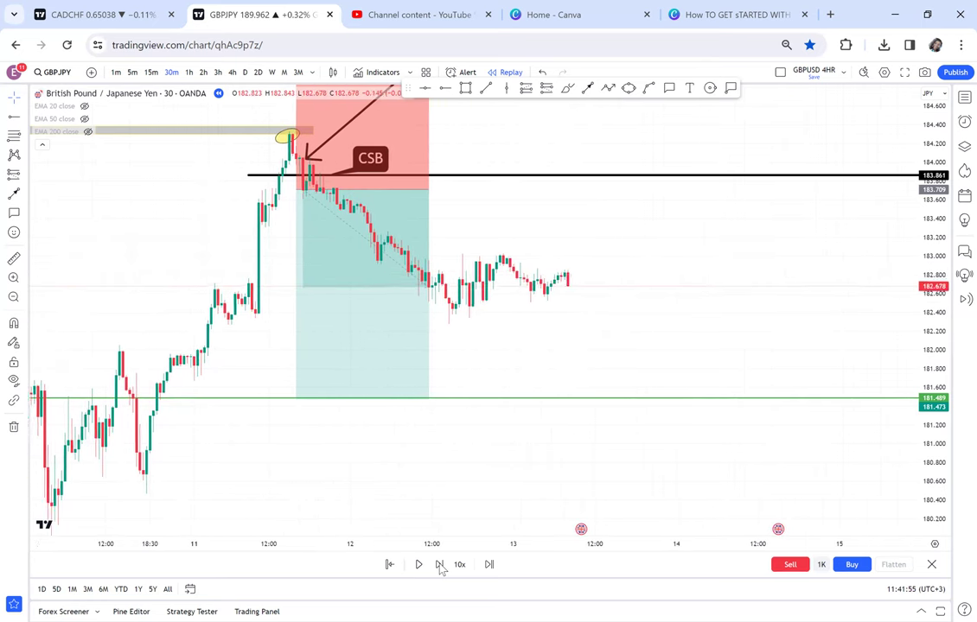
left_click(440, 565)
left_click(440, 564)
left_click(440, 564)
left_click(440, 564)
left_click(440, 564)
left_click(439, 564)
left_click(439, 564)
left_click(440, 564)
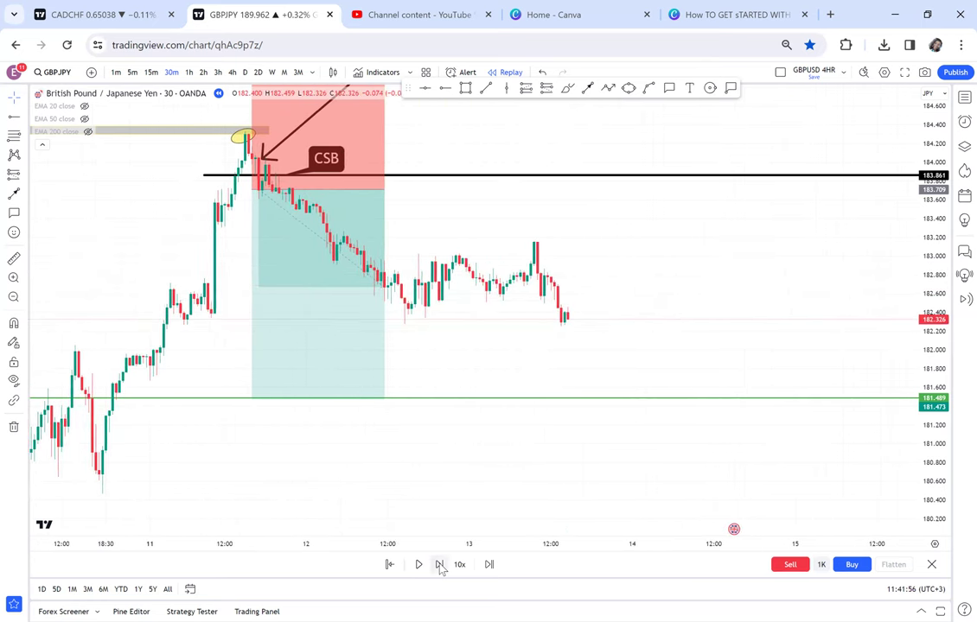
left_click(440, 564)
left_click(440, 565)
left_click(440, 564)
left_click(440, 564)
left_click(440, 564)
left_click(440, 564)
left_click(440, 564)
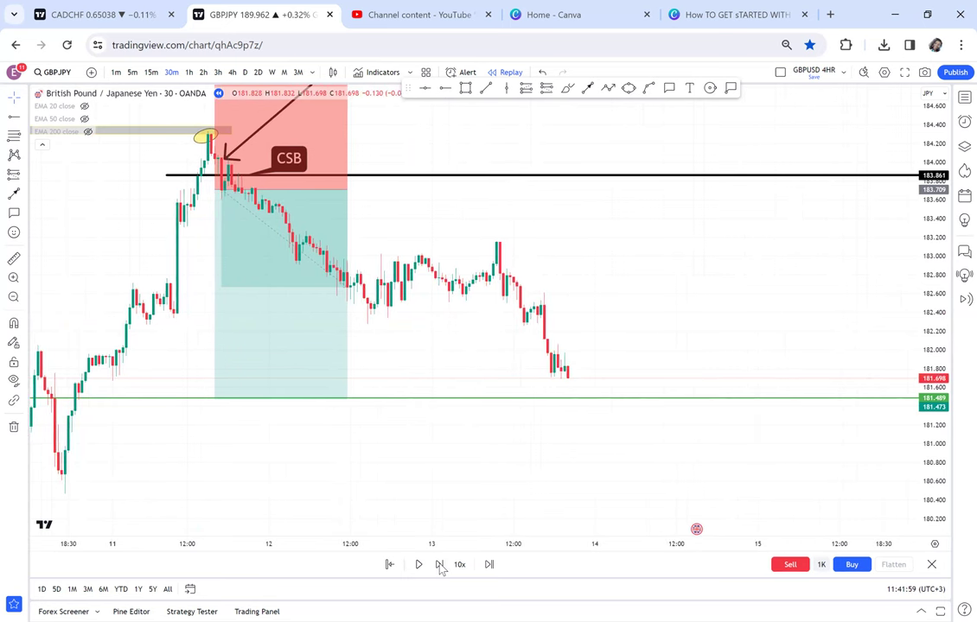
left_click(440, 564)
left_click(440, 565)
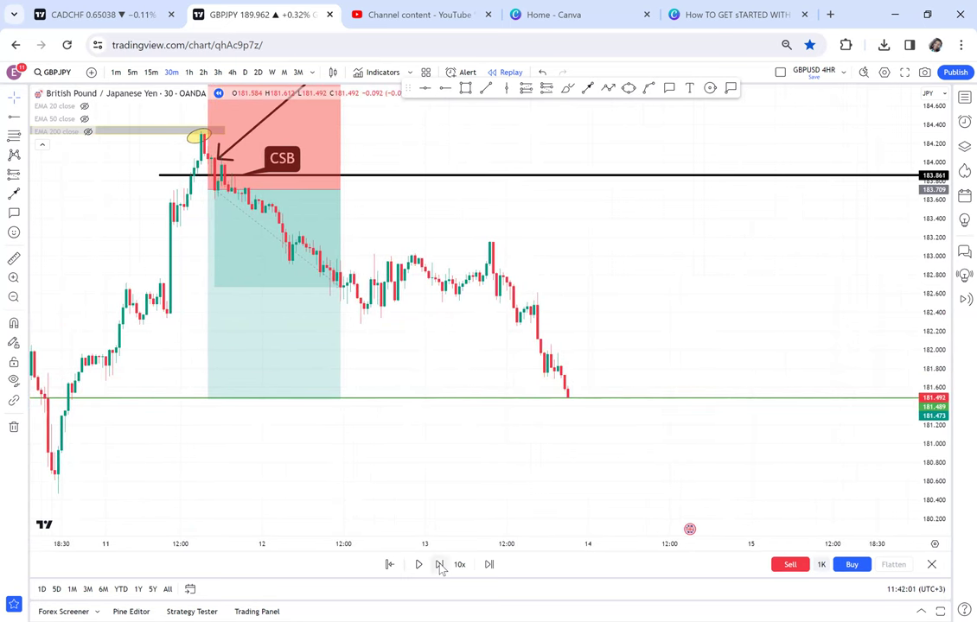
left_click(440, 564)
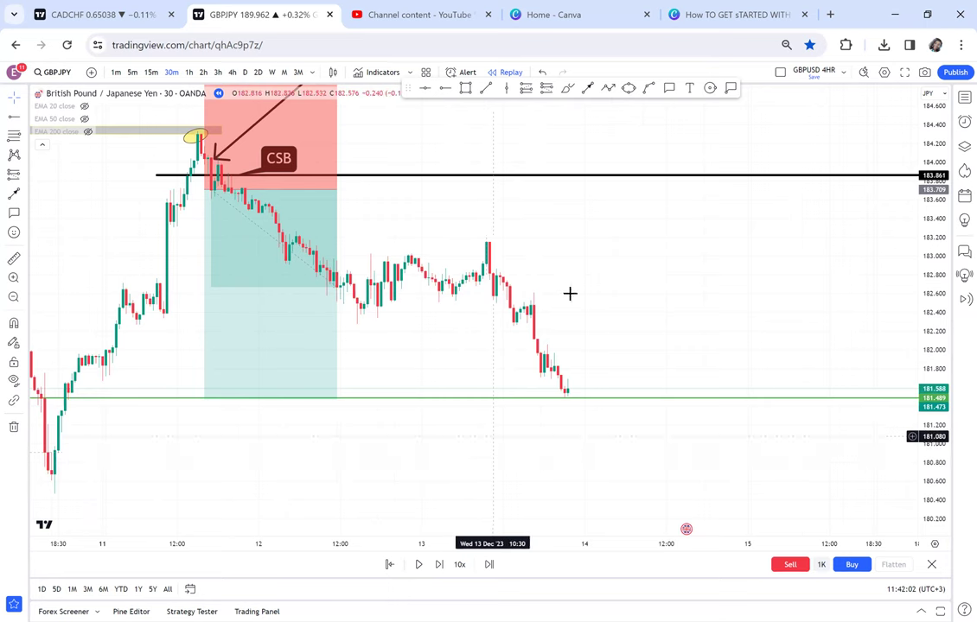
Step: Delete the Short Position drawing from the chart
left_click_drag(591, 292, 627, 297)
scroll(432, 285, "left", 3)
double_click(396, 291)
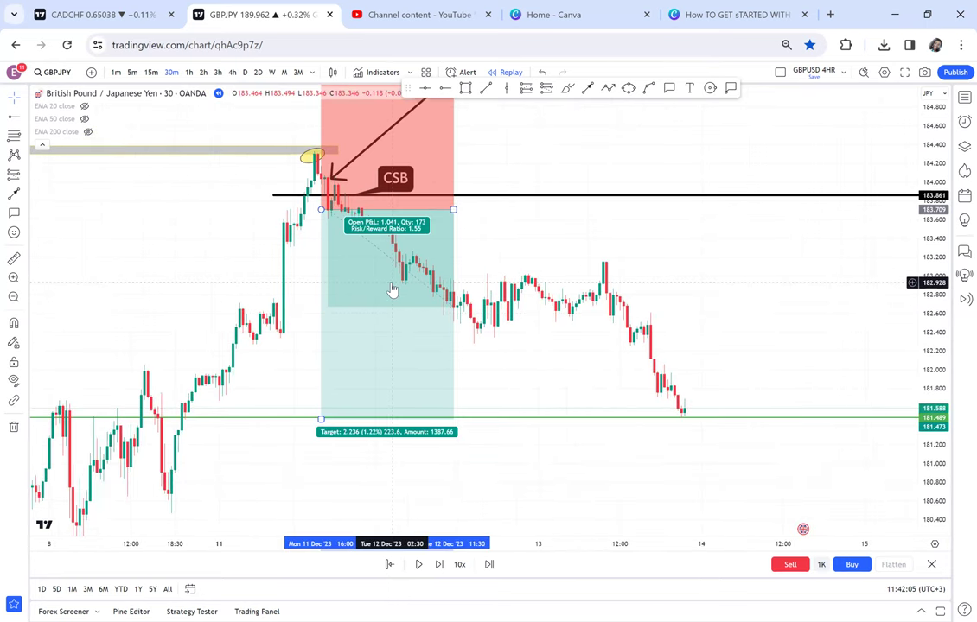
left_click(310, 287)
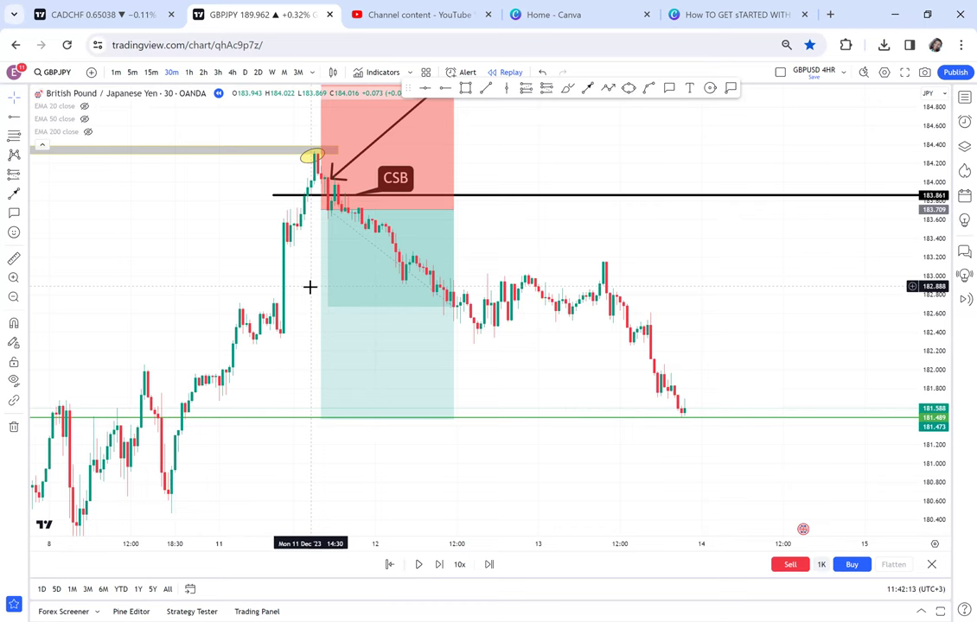
left_click(323, 286)
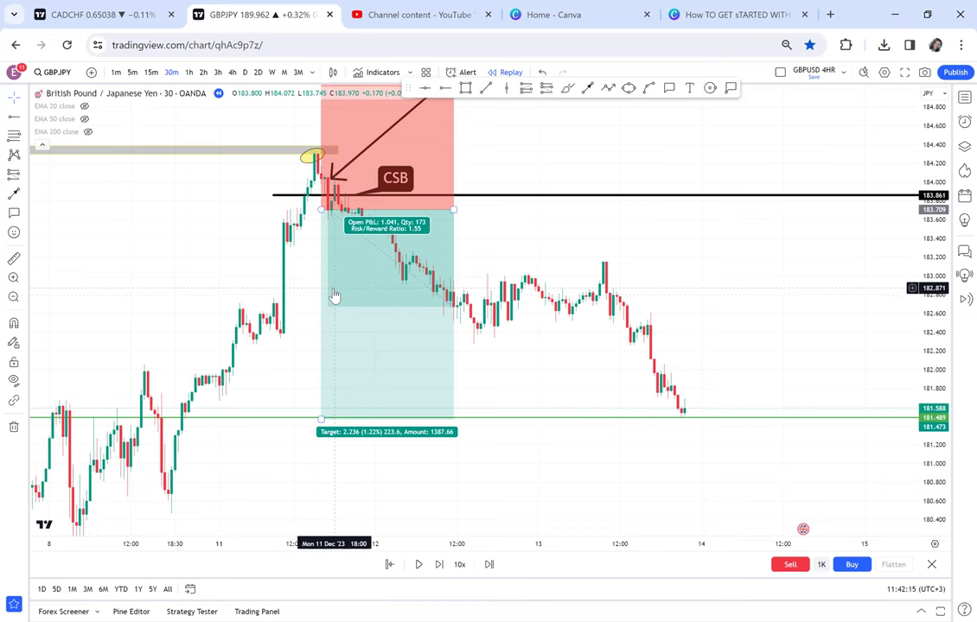
key("Delete")
Step: Move the black arrow up so it runs from 185.163 to 184.235, above the candles beside the grey zone
left_click_drag(444, 293, 477, 347)
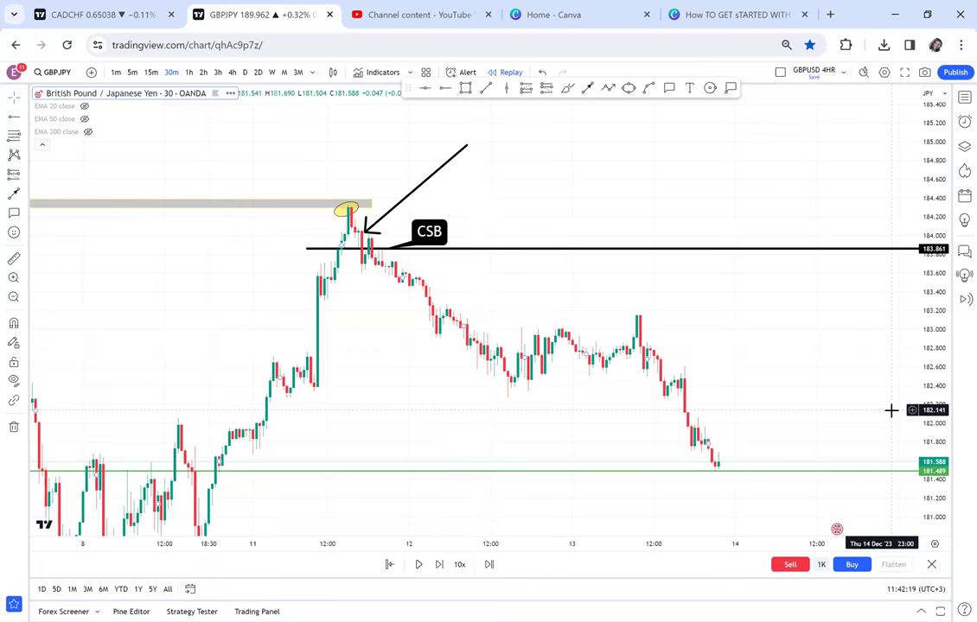
left_click_drag(930, 418, 899, 301)
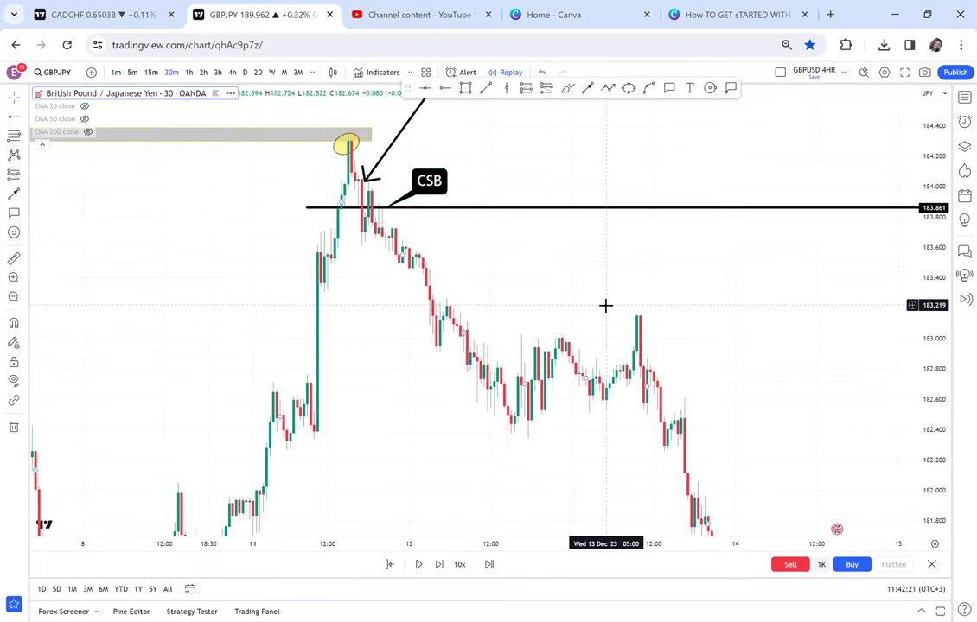
left_click_drag(546, 275, 532, 394)
left_click_drag(404, 235, 418, 204)
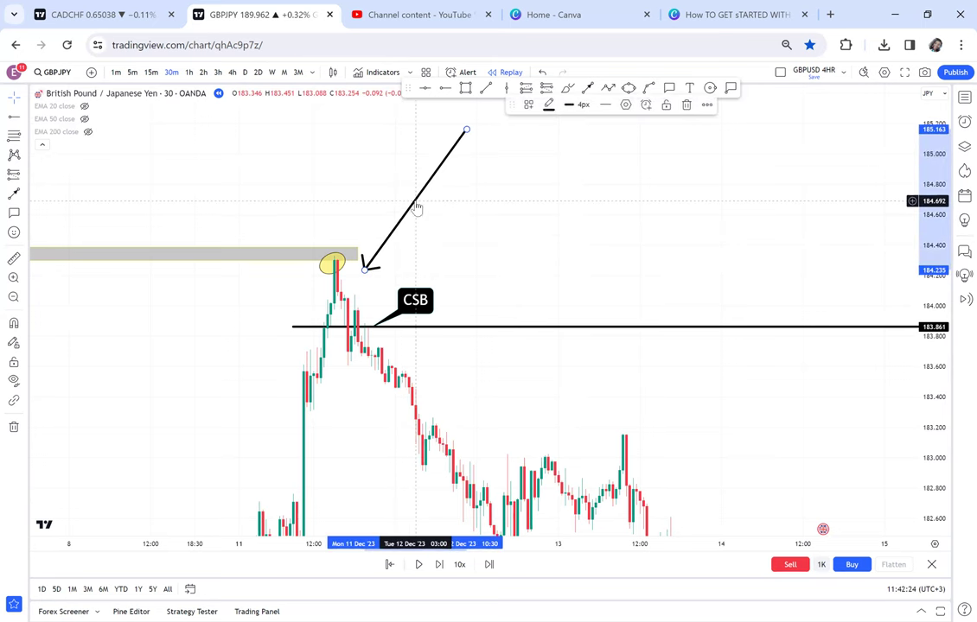
Step: Measure the price range across the CSB line, including a wider span from 183.695 to 184.068 on 11 December
left_click(15, 259)
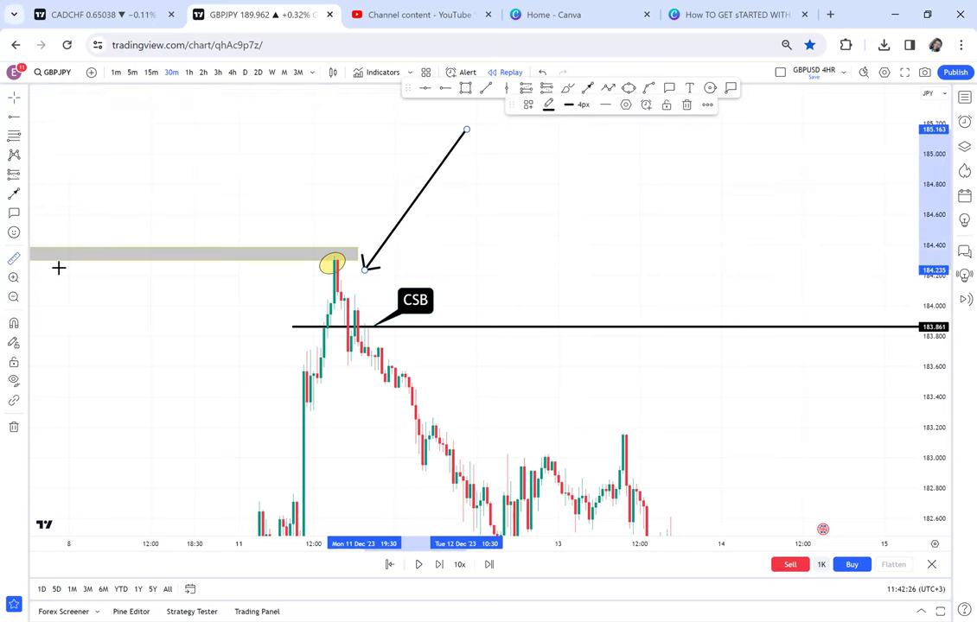
left_click(328, 354)
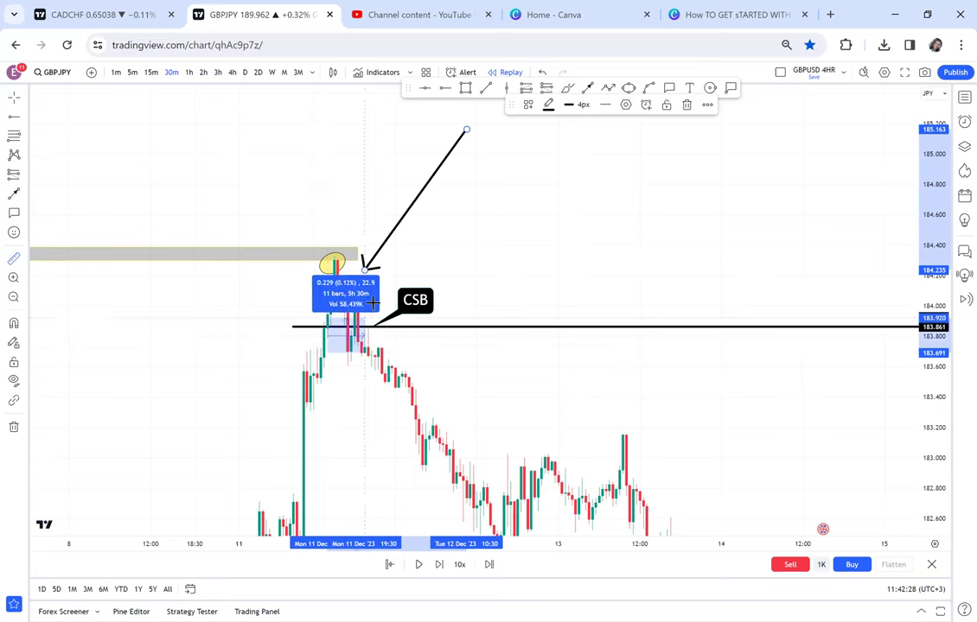
left_click(458, 246)
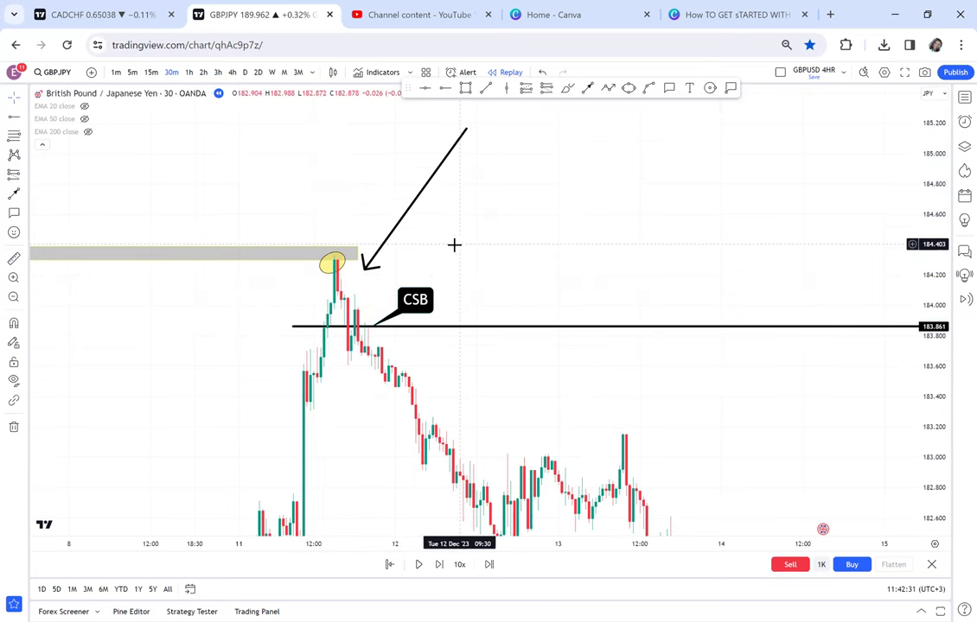
left_click(14, 259)
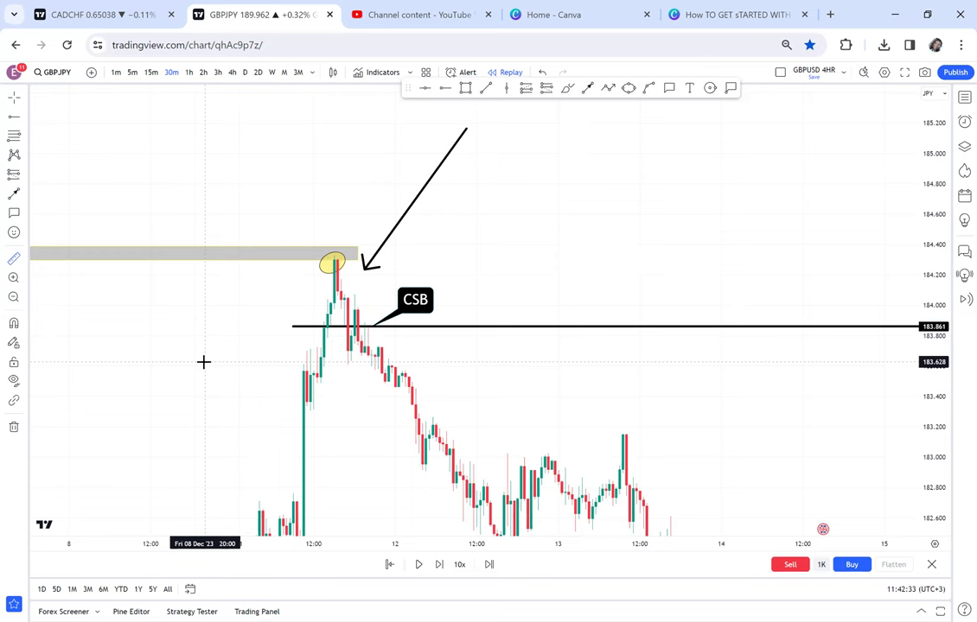
left_click(257, 352)
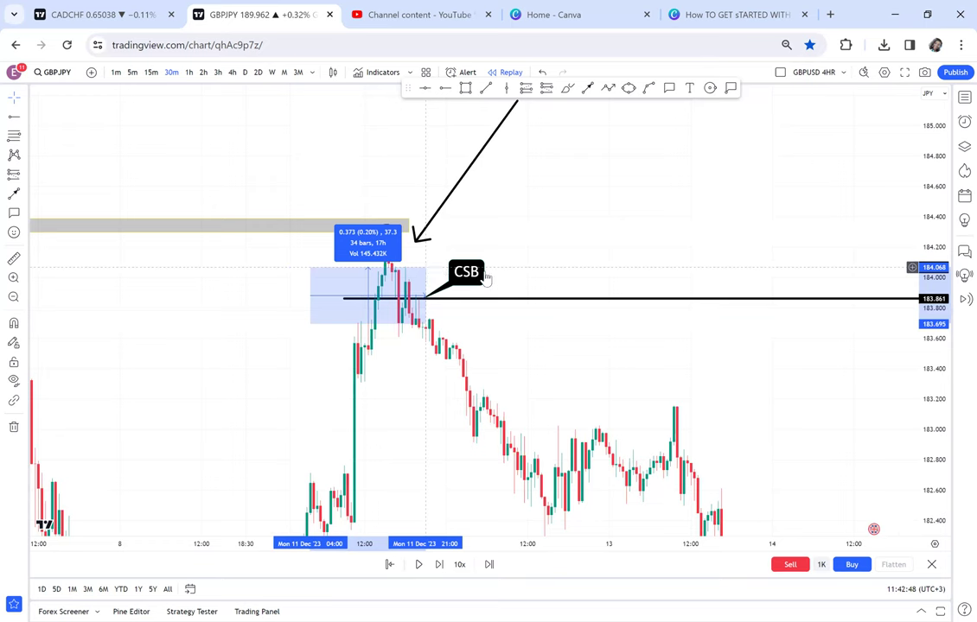
left_click_drag(517, 272, 517, 197)
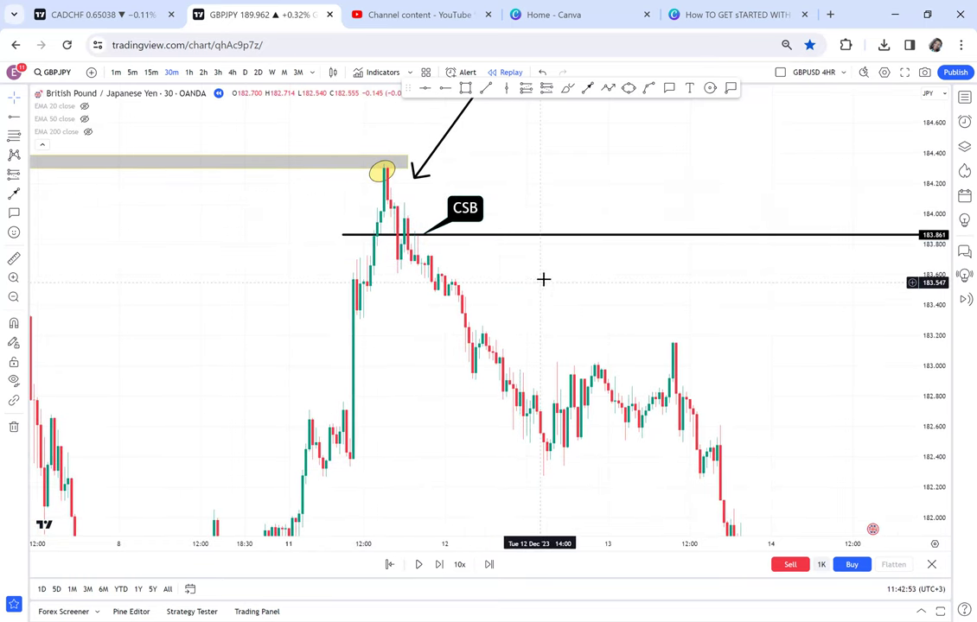
left_click_drag(543, 279, 573, 216)
left_click_drag(554, 272, 534, 327)
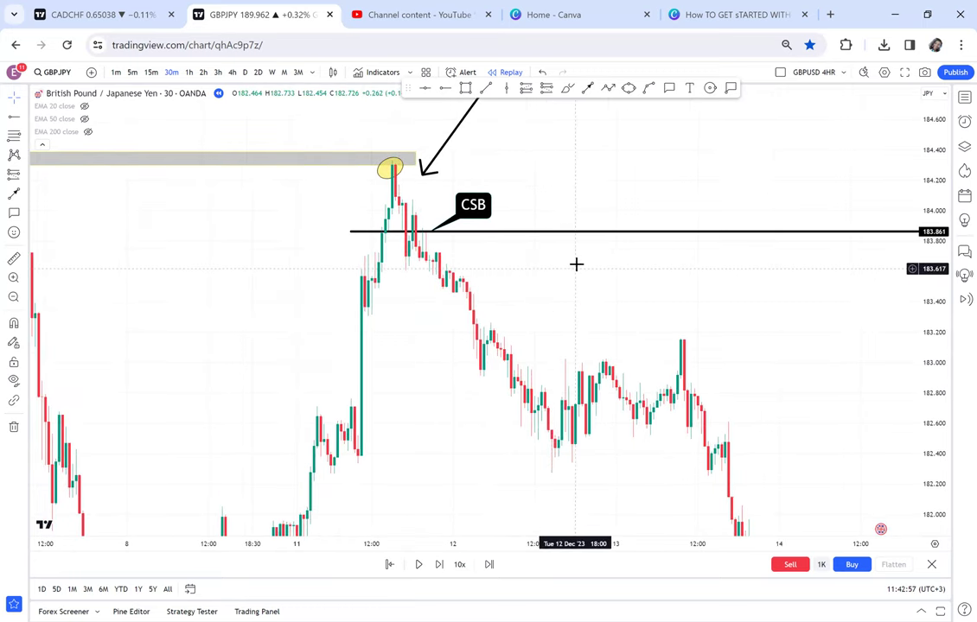
left_click_drag(575, 264, 584, 157)
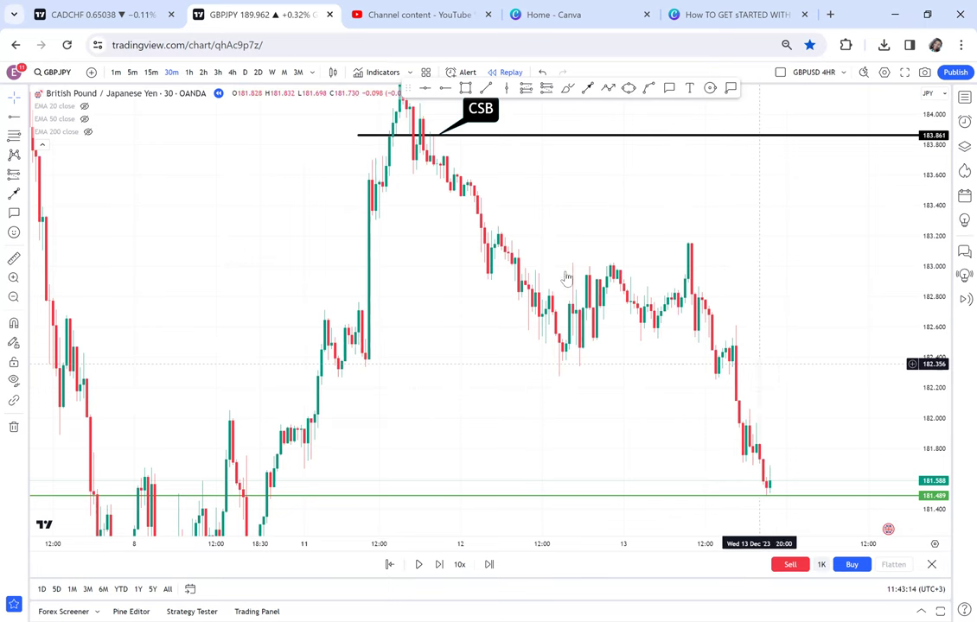
left_click_drag(782, 343, 745, 218)
left_click_drag(704, 340, 719, 237)
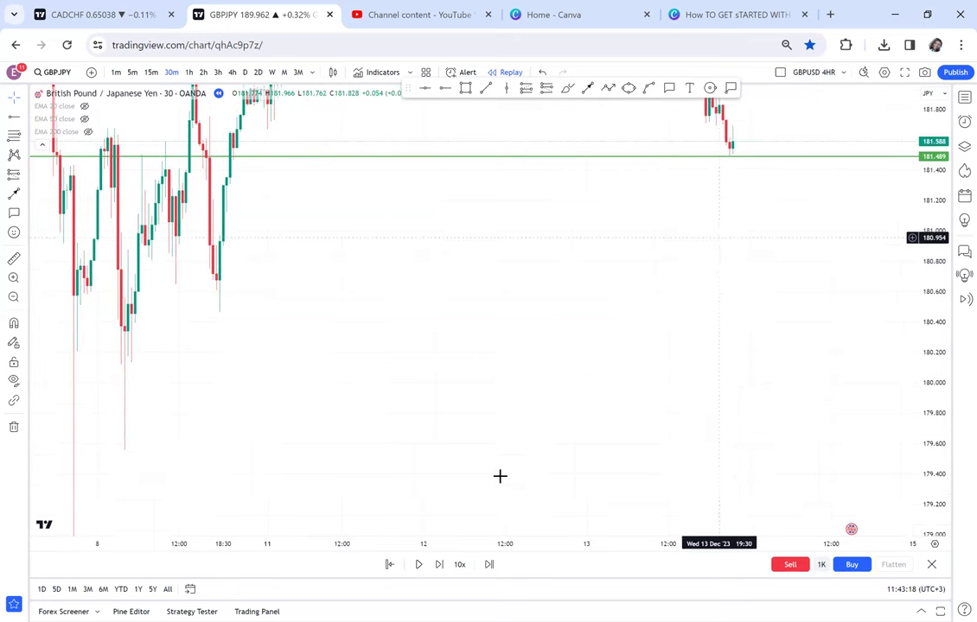
Step: Advance the replay by one candle so price breaks below the green line at 181.489
left_click_drag(435, 537, 530, 529)
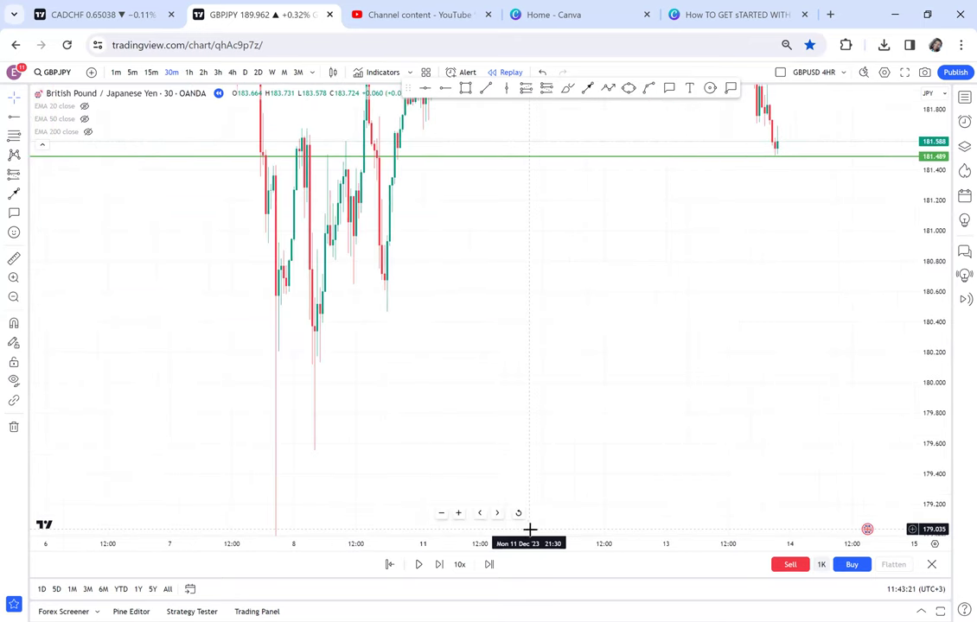
left_click_drag(923, 254, 892, 357)
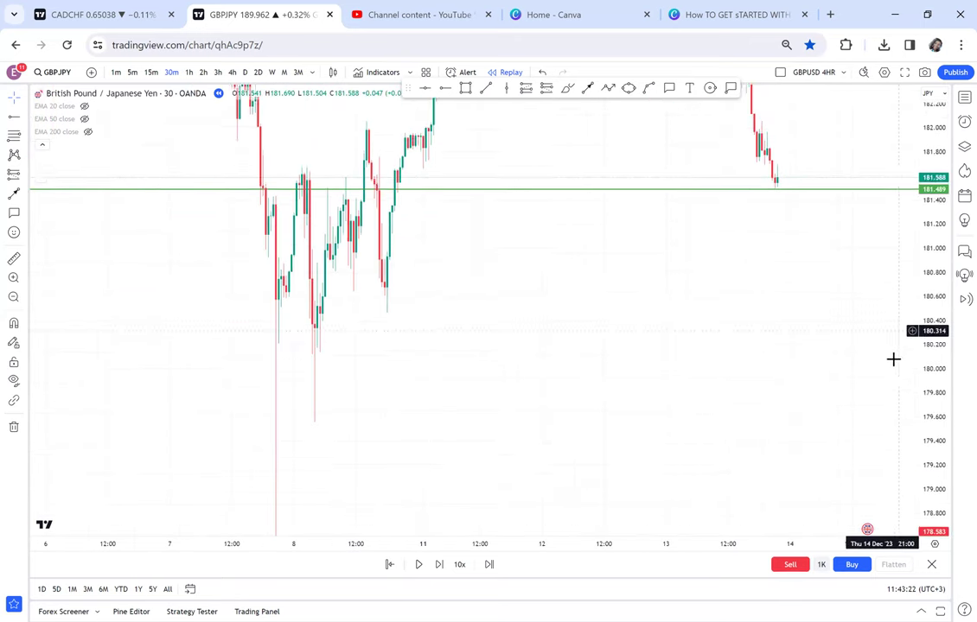
left_click_drag(816, 339, 746, 300)
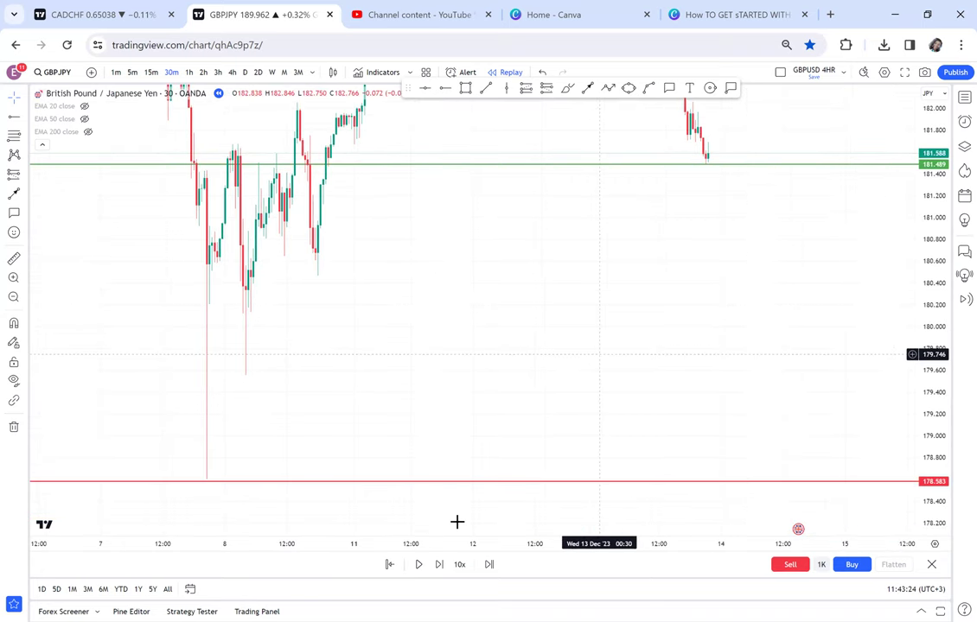
left_click(439, 564)
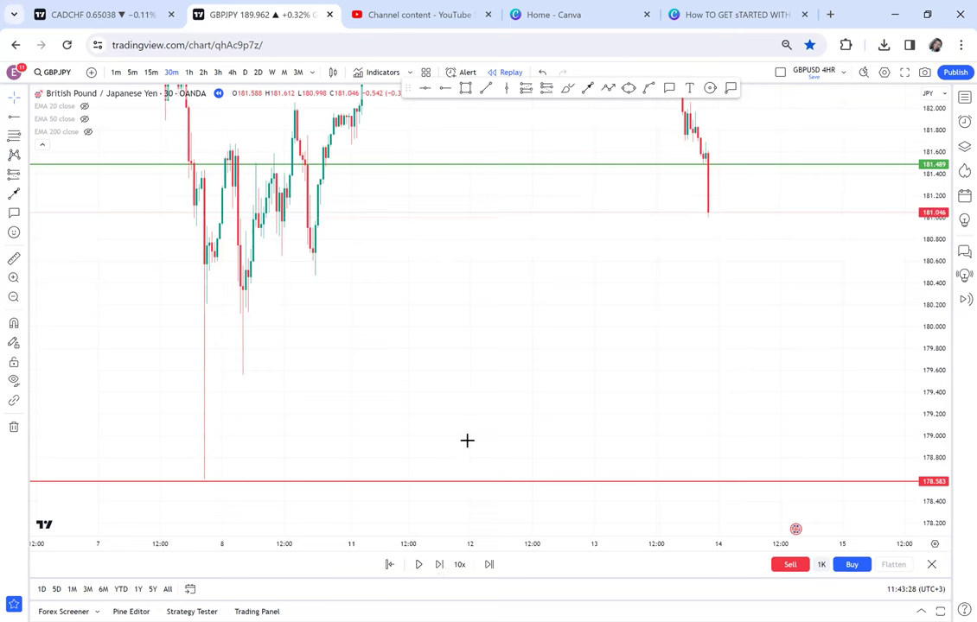
Step: Measure the price range from 181.050 down to the red line at 178.583
left_click(14, 259)
left_click(556, 212)
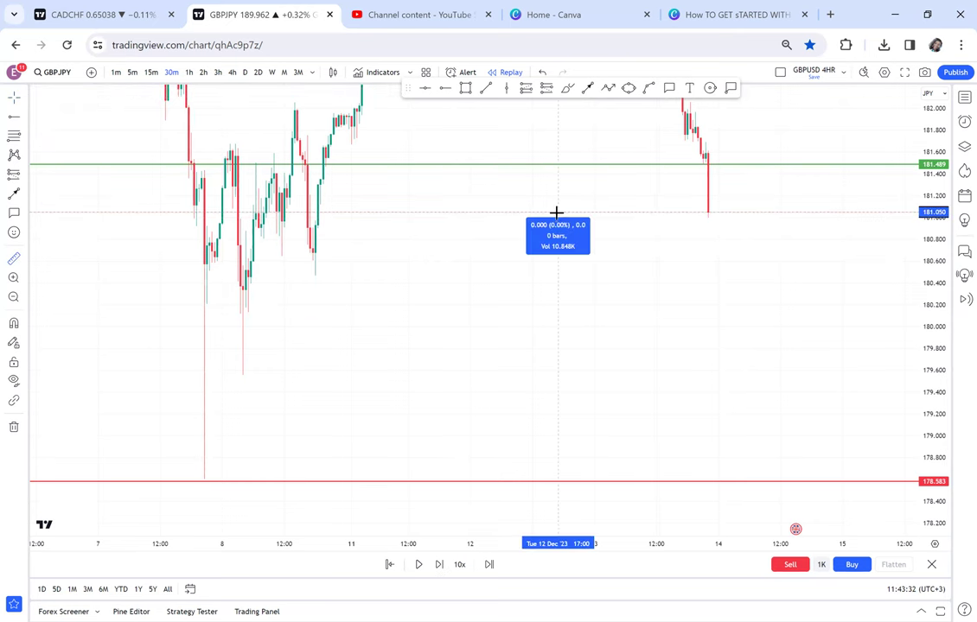
left_click(432, 482)
left_click(602, 347)
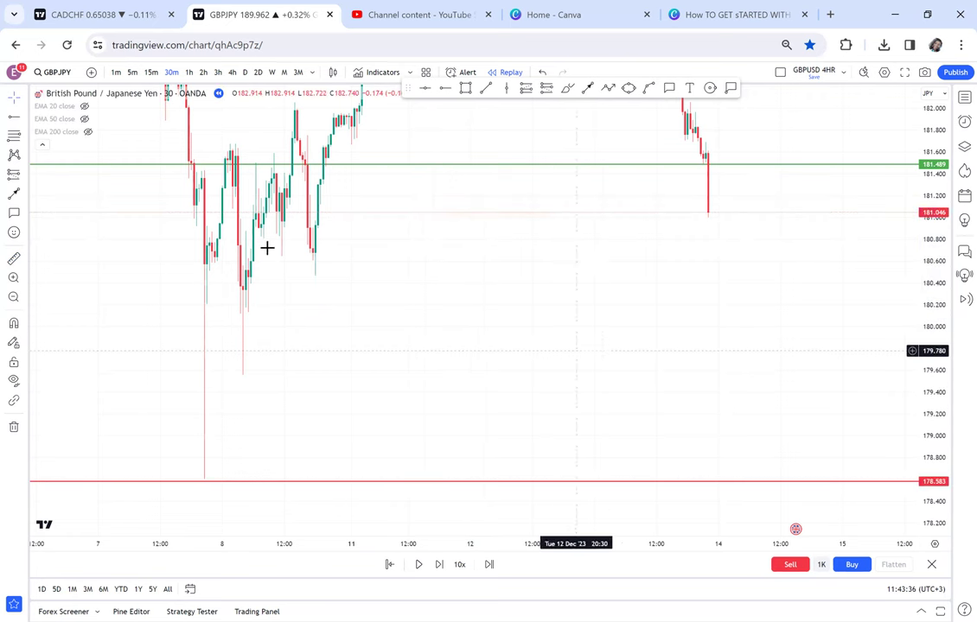
Step: Place a Short Position on 13 December with entry at 181.050 and extend its target to 178.614, just above the red line
left_click(27, 179)
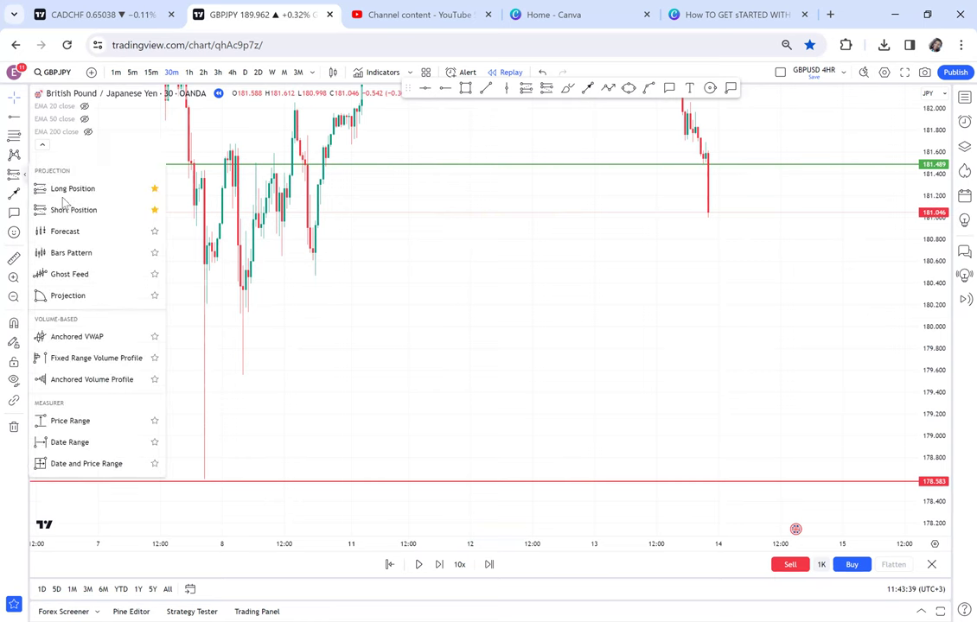
left_click(83, 208)
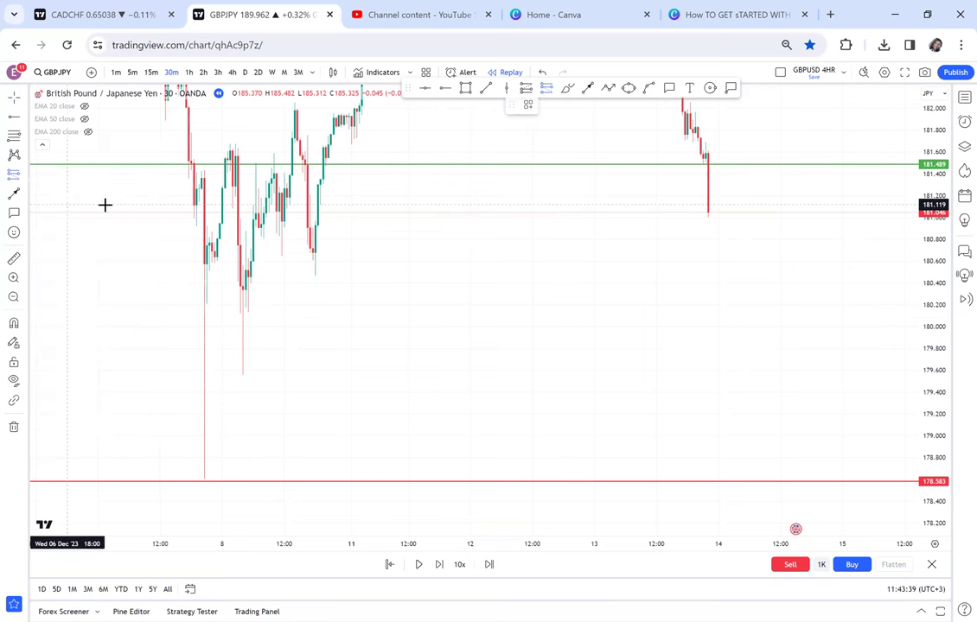
left_click(677, 212)
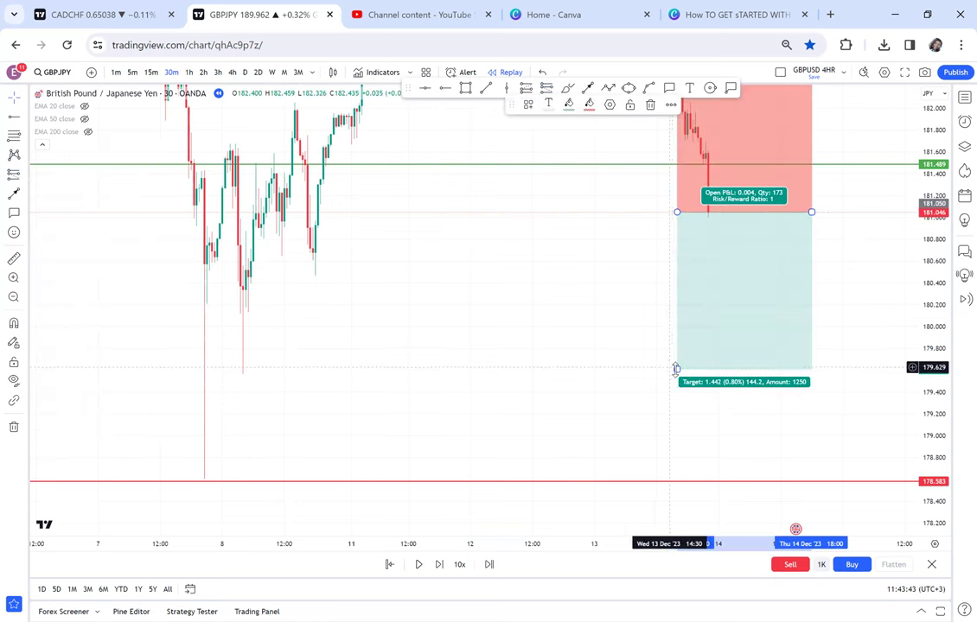
left_click_drag(678, 369, 661, 477)
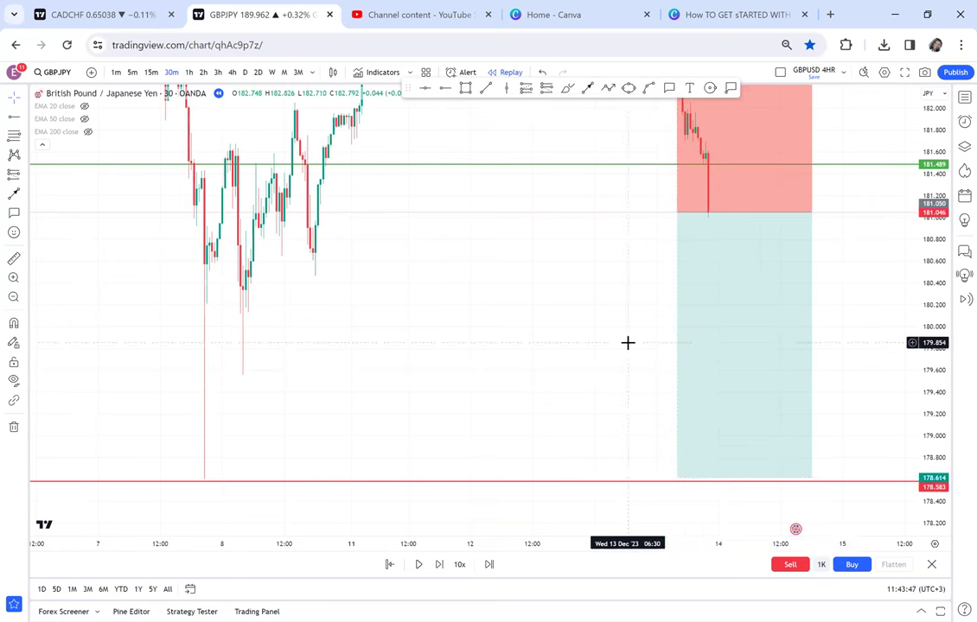
Step: Advance the replay candle by candle into 14 December until price has reached the red line at 178.583
left_click_drag(410, 295, 388, 294)
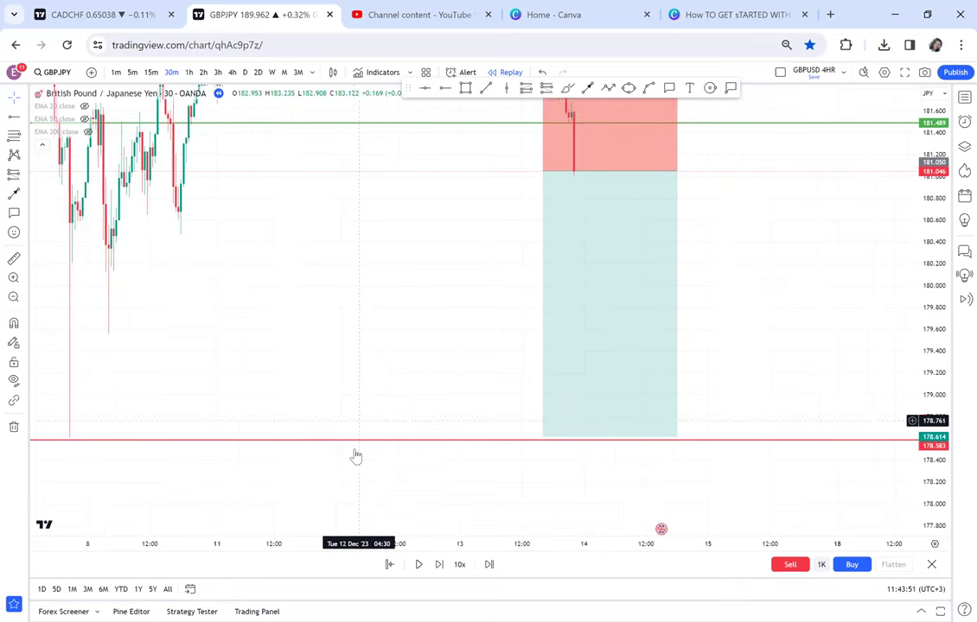
left_click(439, 564)
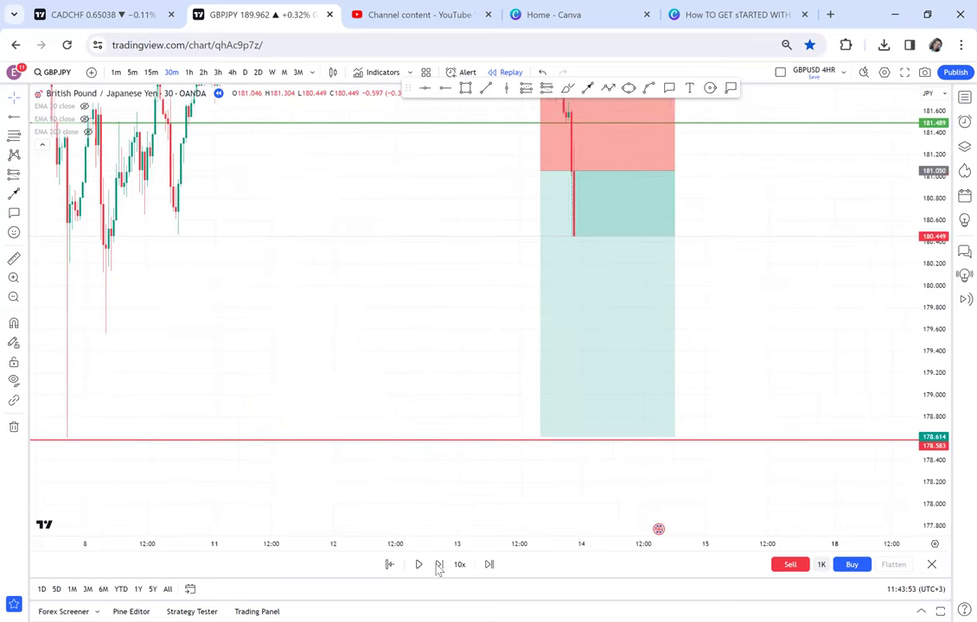
left_click(439, 564)
left_click(439, 564)
left_click(439, 565)
left_click(439, 564)
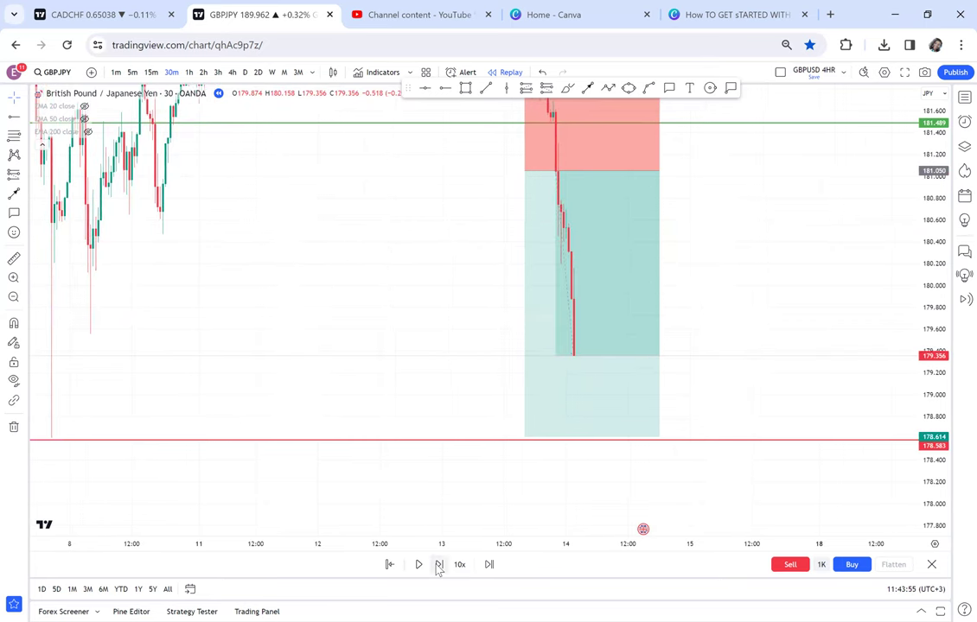
left_click(439, 564)
left_click(439, 564)
left_click(439, 564)
left_click(439, 565)
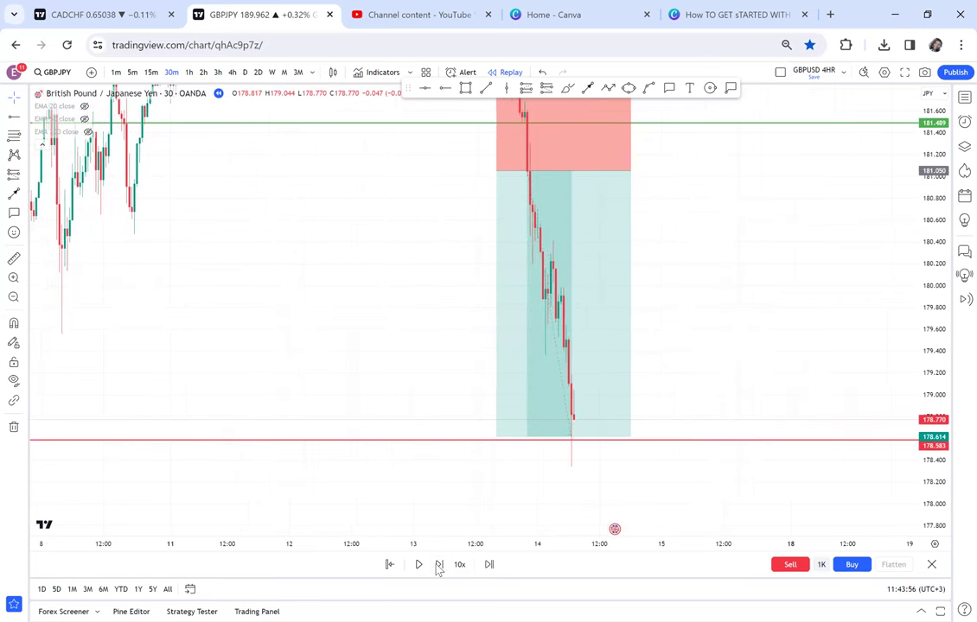
left_click(439, 564)
Step: Move the Short Position clear of the candles so it starts at 14 December 15:30 with entry at 180.967
left_click(607, 327)
left_click_drag(652, 322, 726, 336)
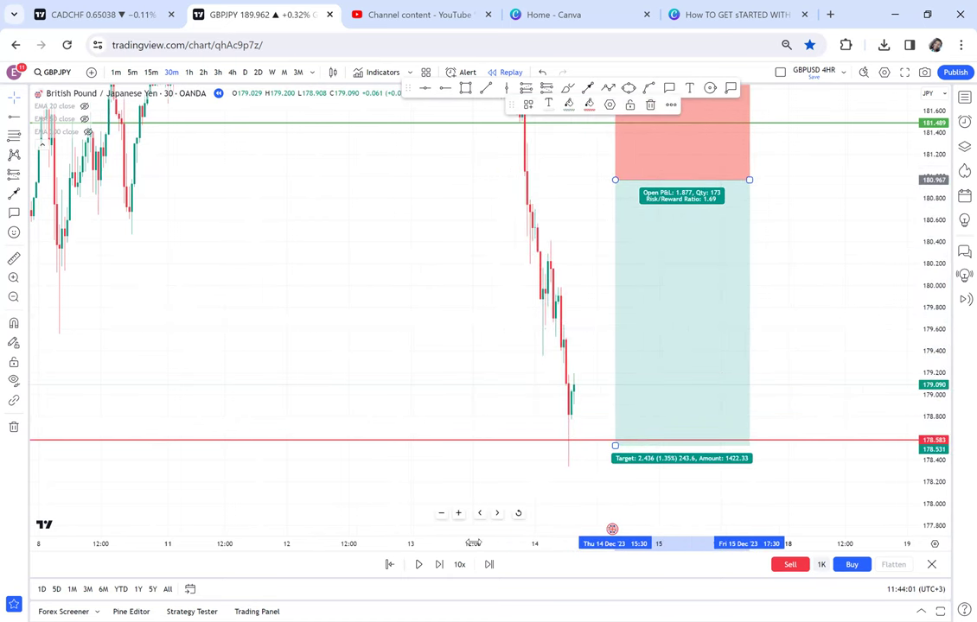
scroll(360, 519, "up", 2)
Step: Measure the completed drop from 181.055 on 13 December down to the red line at 178.583
left_click(13, 258)
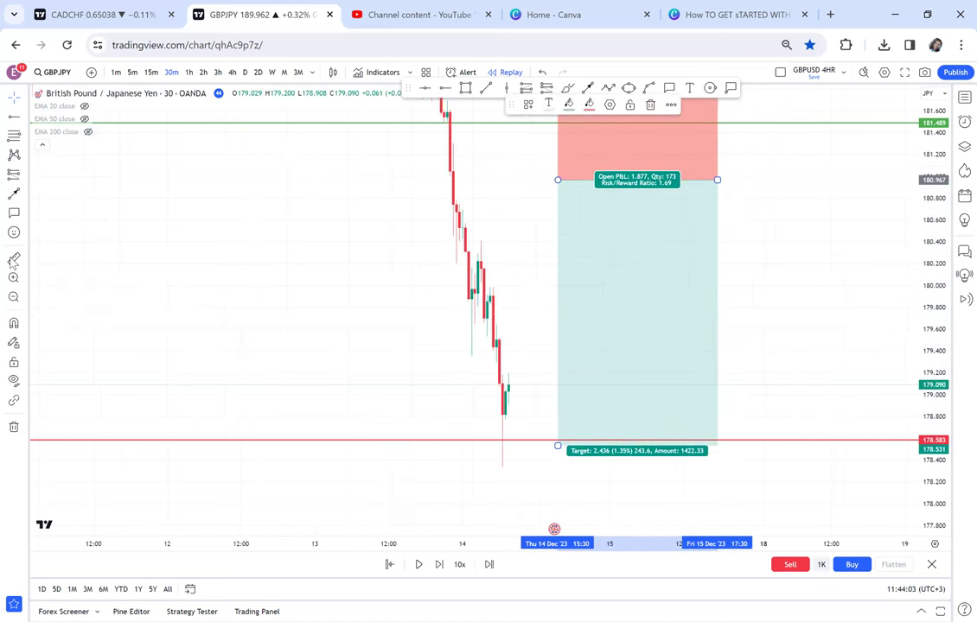
left_click(392, 170)
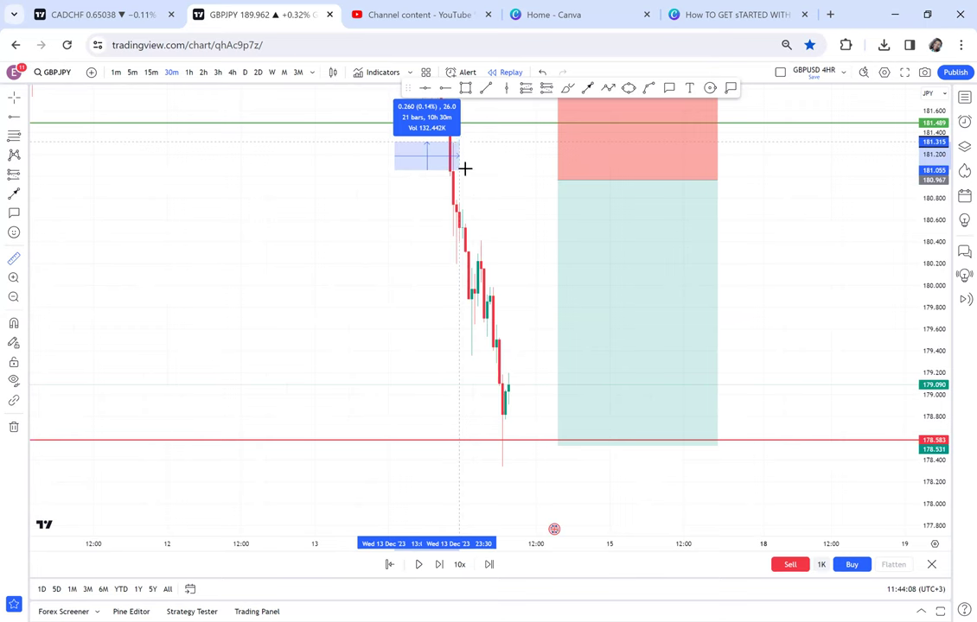
left_click(528, 439)
left_click_drag(429, 409, 322, 337)
left_click_drag(350, 178, 400, 153)
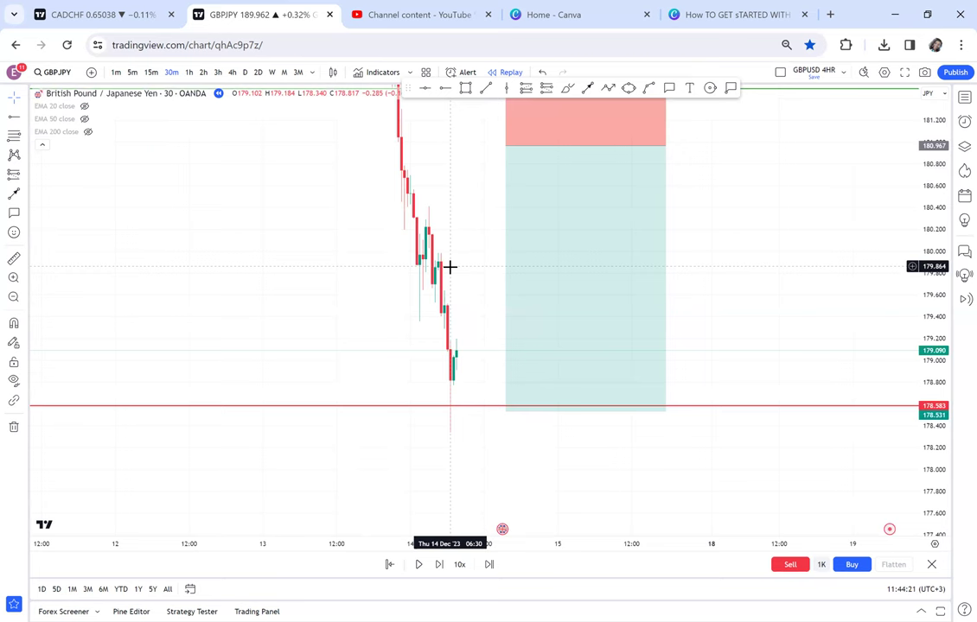
Step: Add a text note reading "247 + 222 = 469" beside the Short Position, near 180.643
left_click_drag(673, 187, 591, 204)
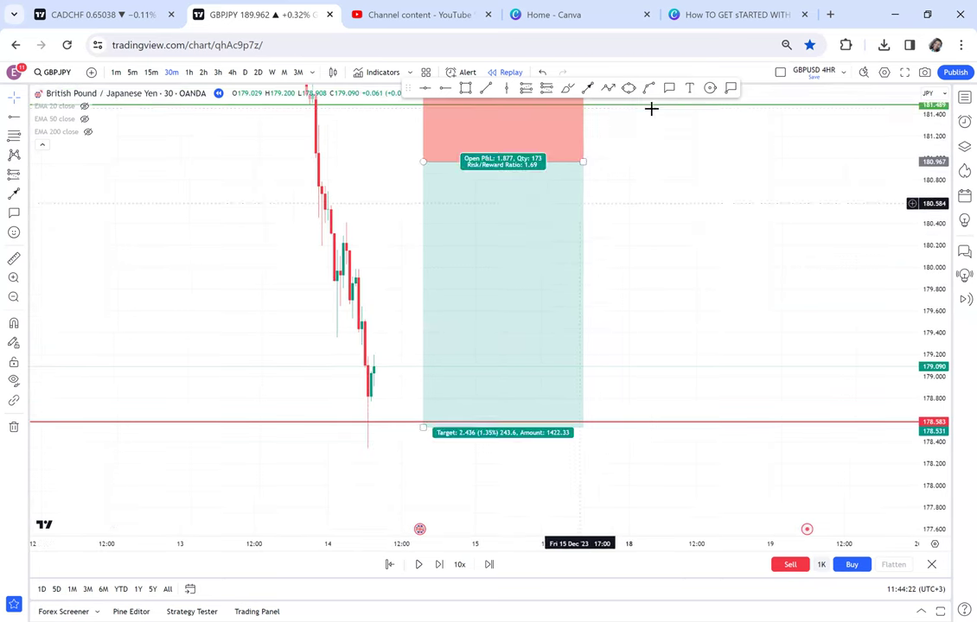
left_click(689, 88)
left_click(624, 197)
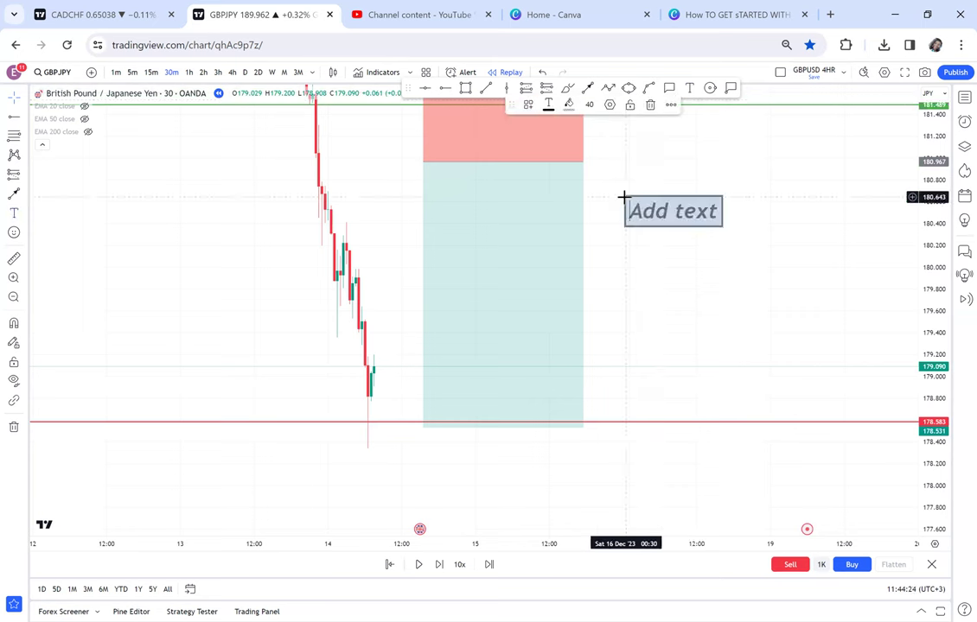
type("24")
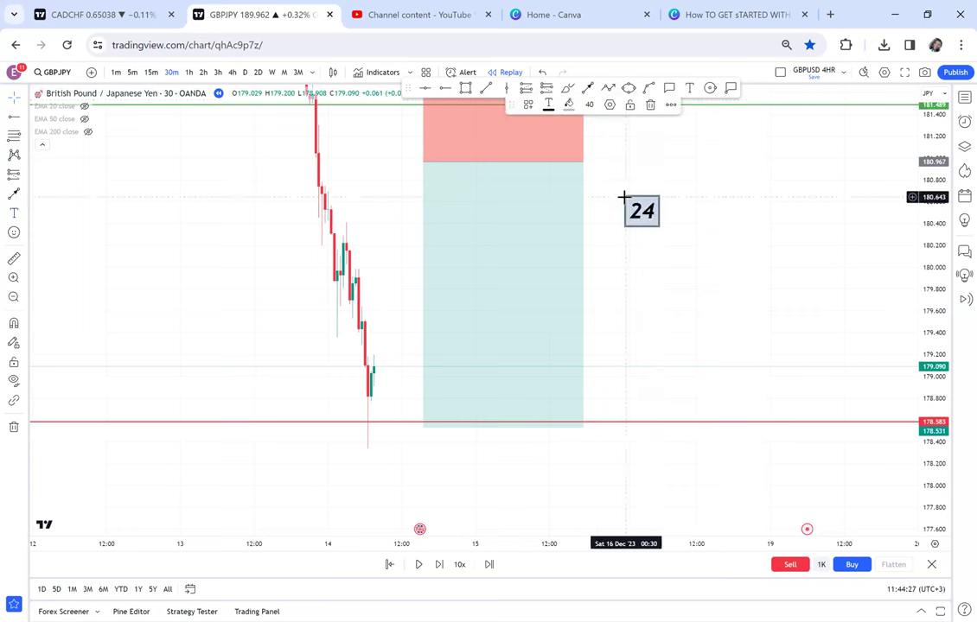
type("7 + 222")
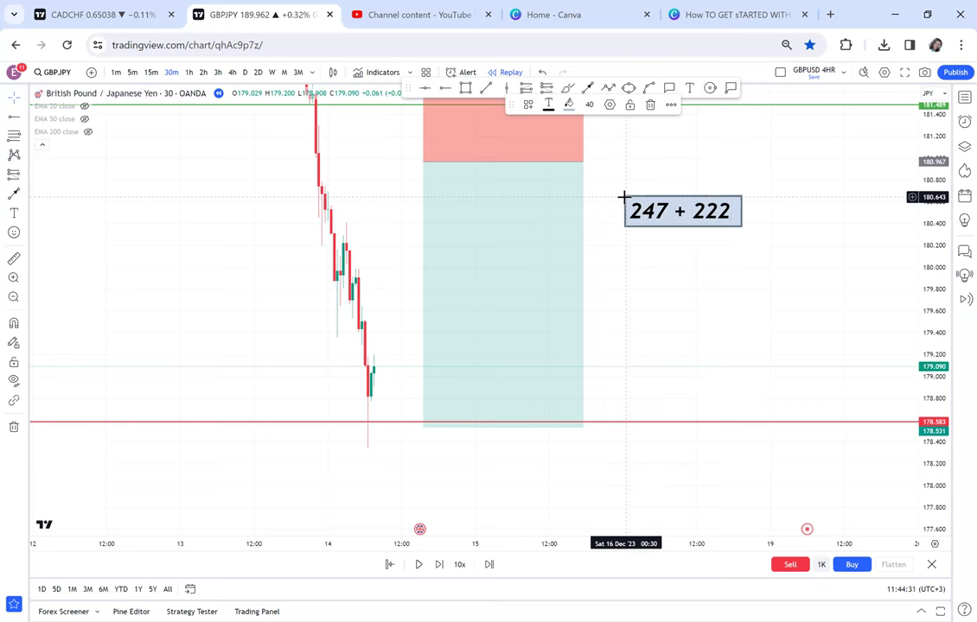
type(" =")
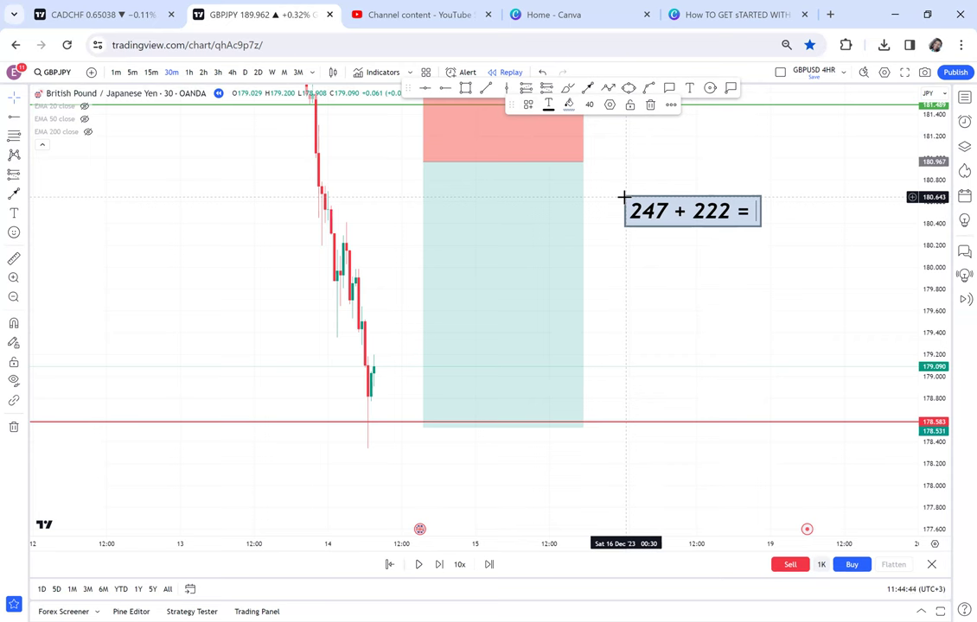
type("469")
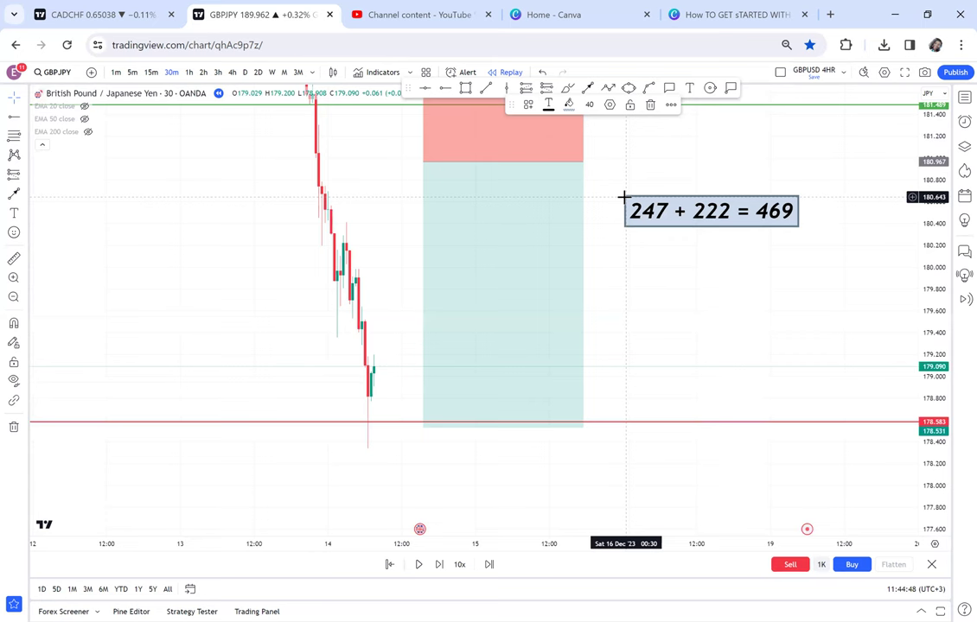
Step: Add the second line "1 STANDARD $19" to the text note
key("Return")
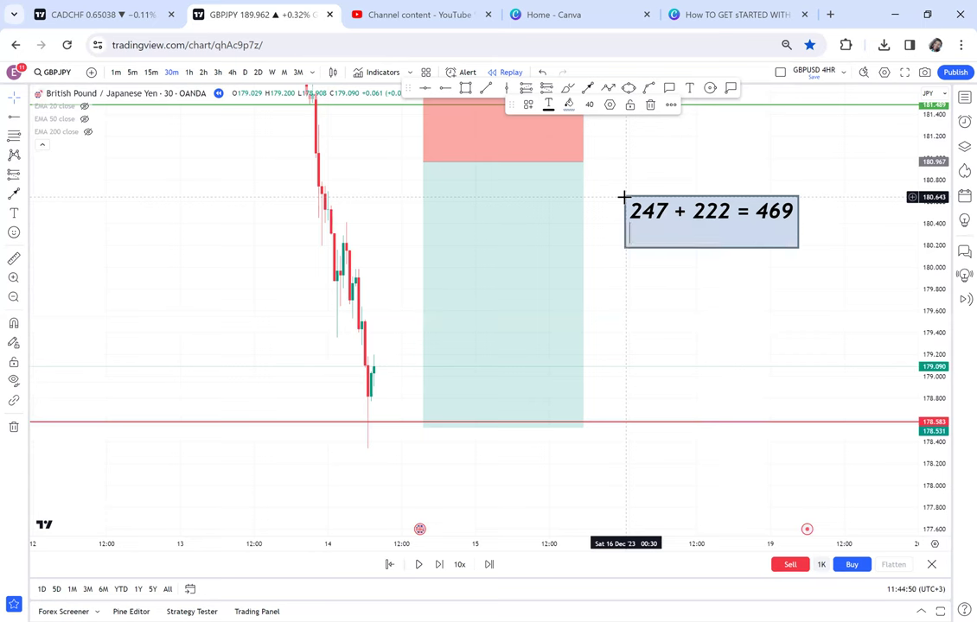
type("1 STANDARD")
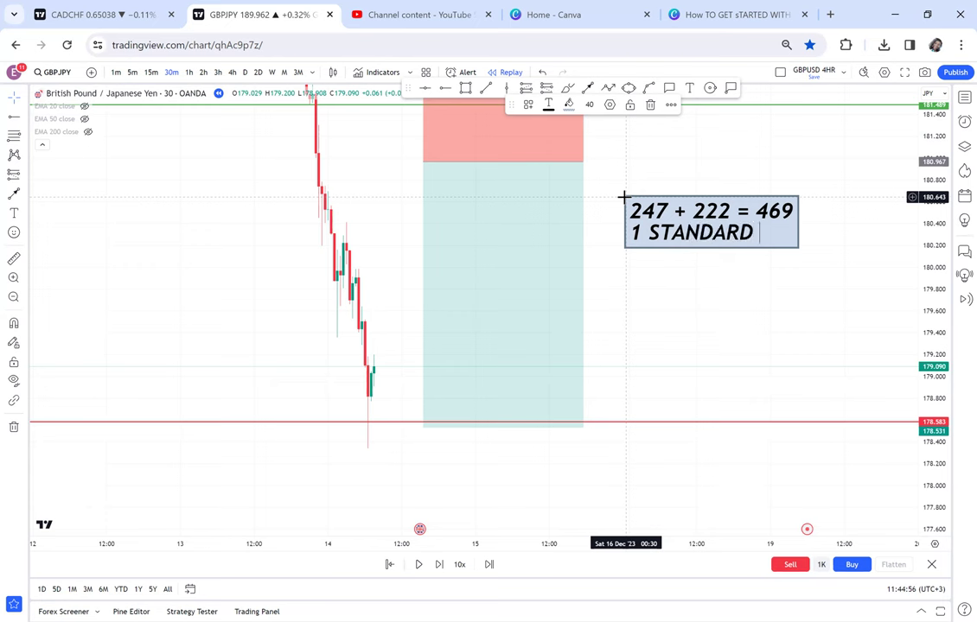
type(" $19")
Step: Add the third line "4690 X 146 = 684K" to the text note and finish editing it
key("Return")
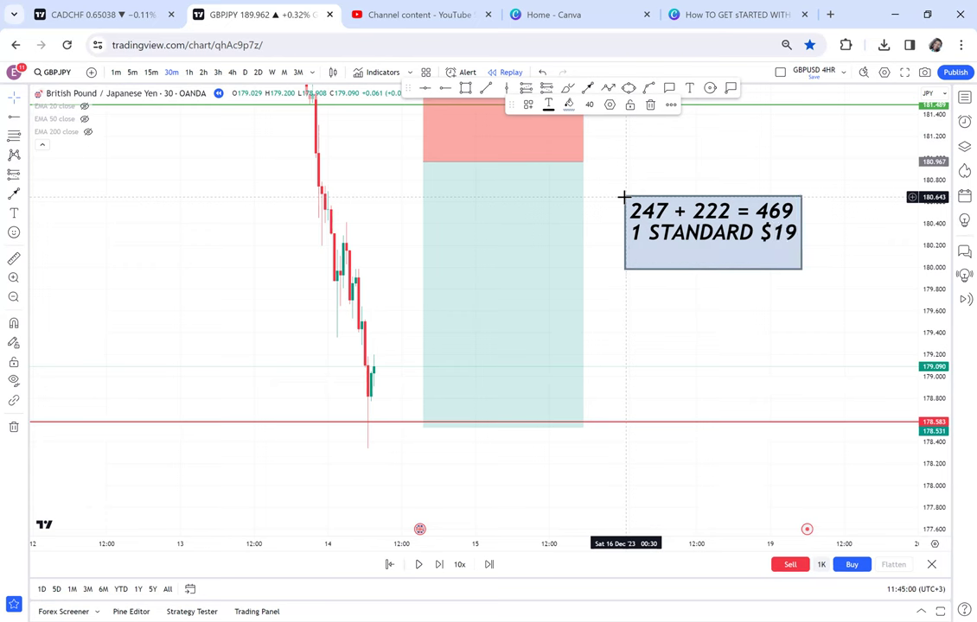
type("4")
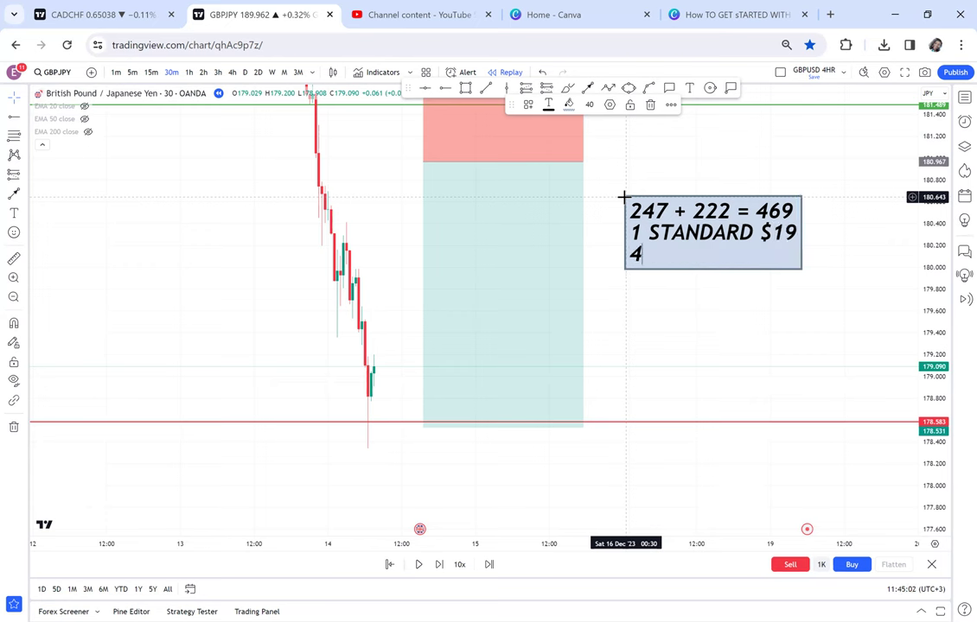
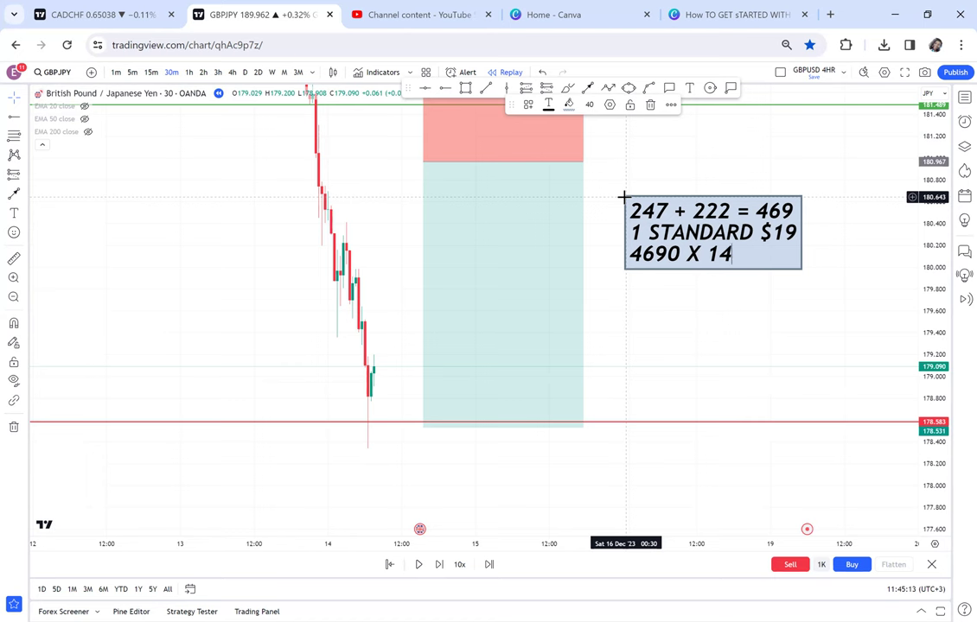
key("BackSpace")
type("6")
type("= 684")
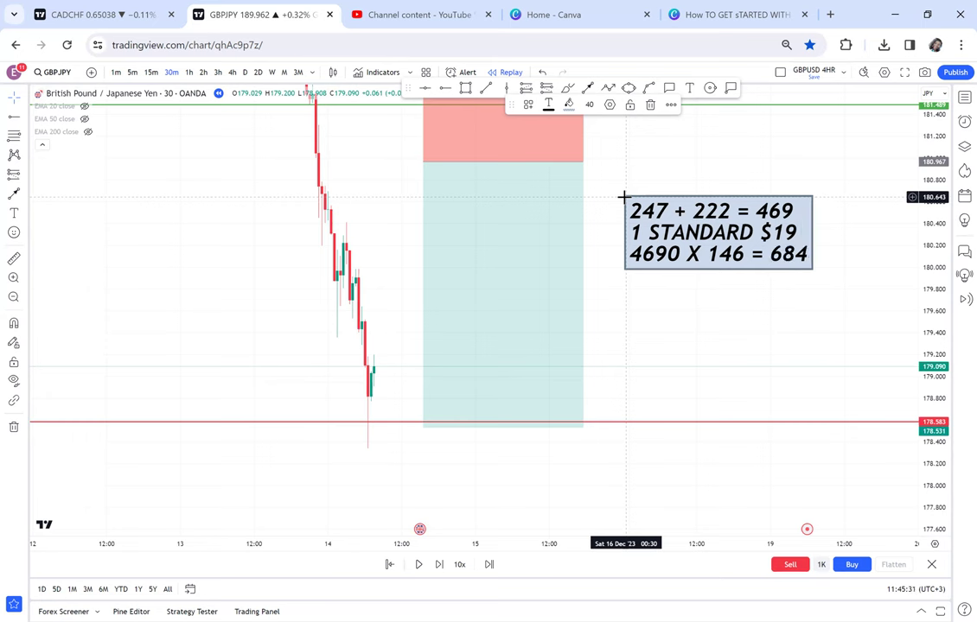
type("K")
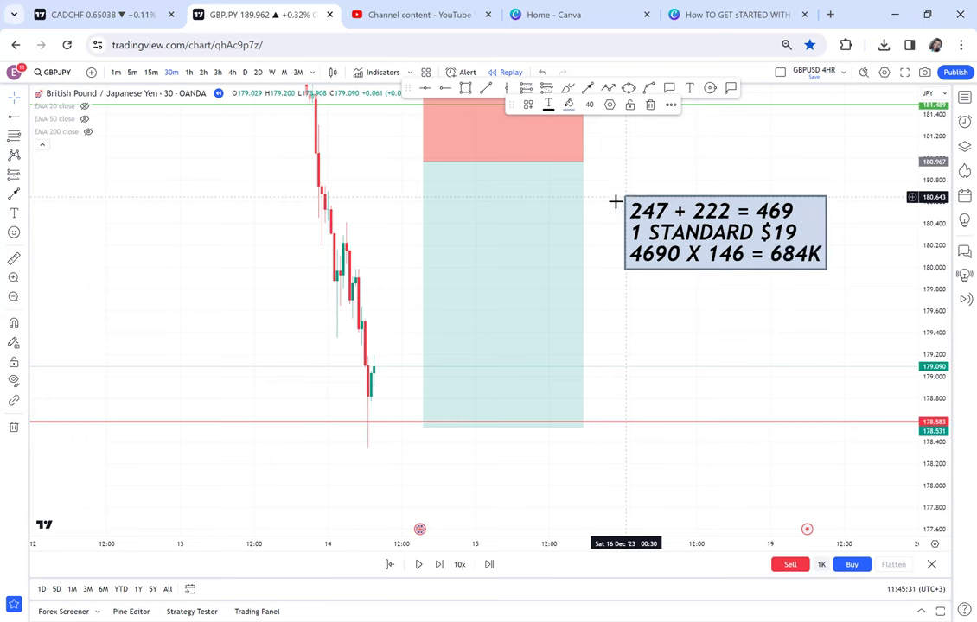
left_click(672, 374)
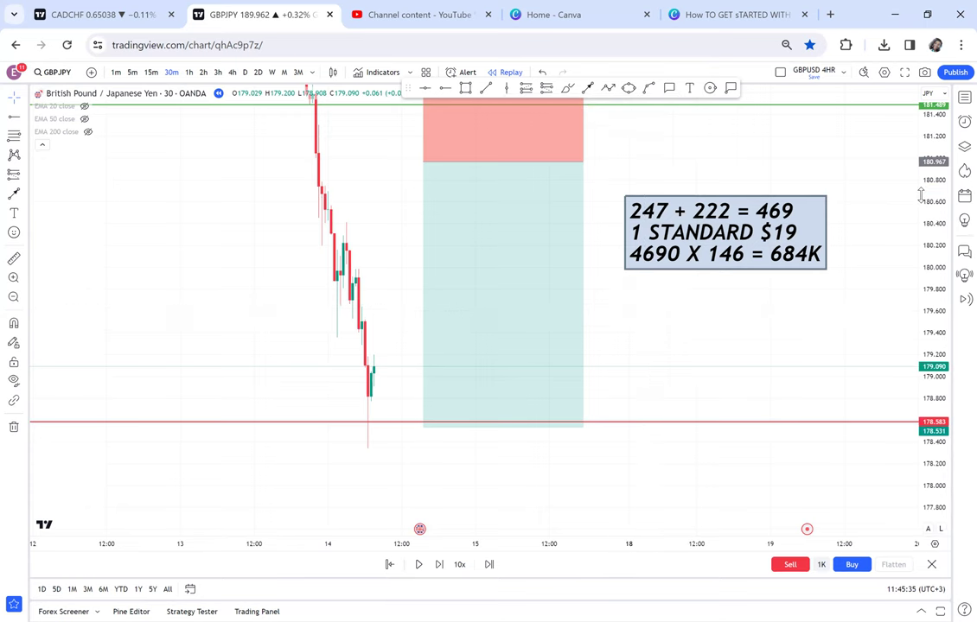
Step: Advance the replay candle by candle through 14 December until price climbs back to the short entry at 180.967
left_click_drag(920, 194, 906, 380)
left_click_drag(536, 407, 793, 389)
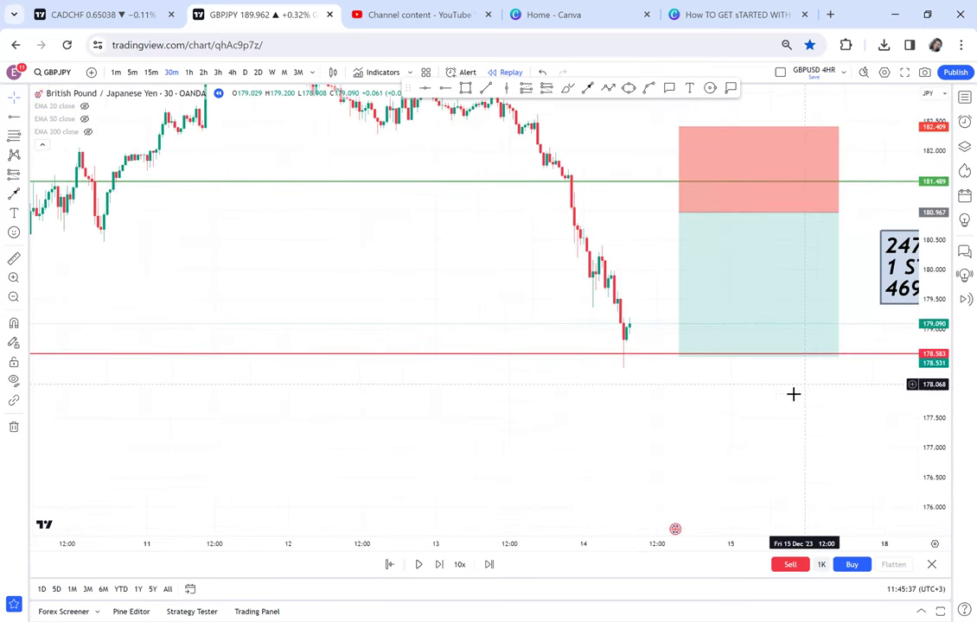
scroll(628, 498, "down", 1)
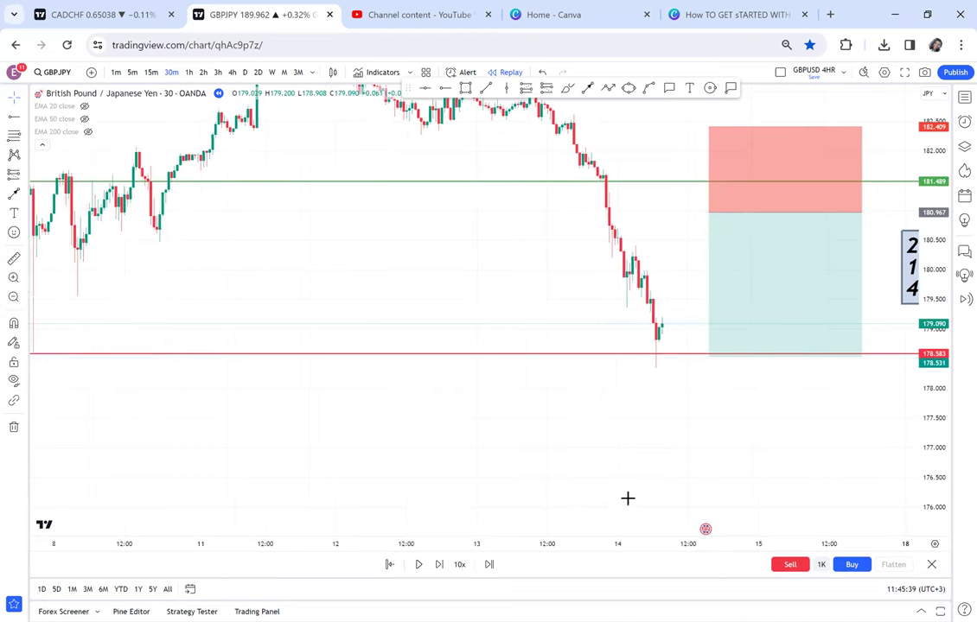
scroll(627, 498, "down", 5)
left_click_drag(637, 242, 514, 265)
left_click(438, 564)
left_click(439, 565)
left_click(438, 564)
left_click(439, 564)
left_click(438, 565)
left_click(438, 565)
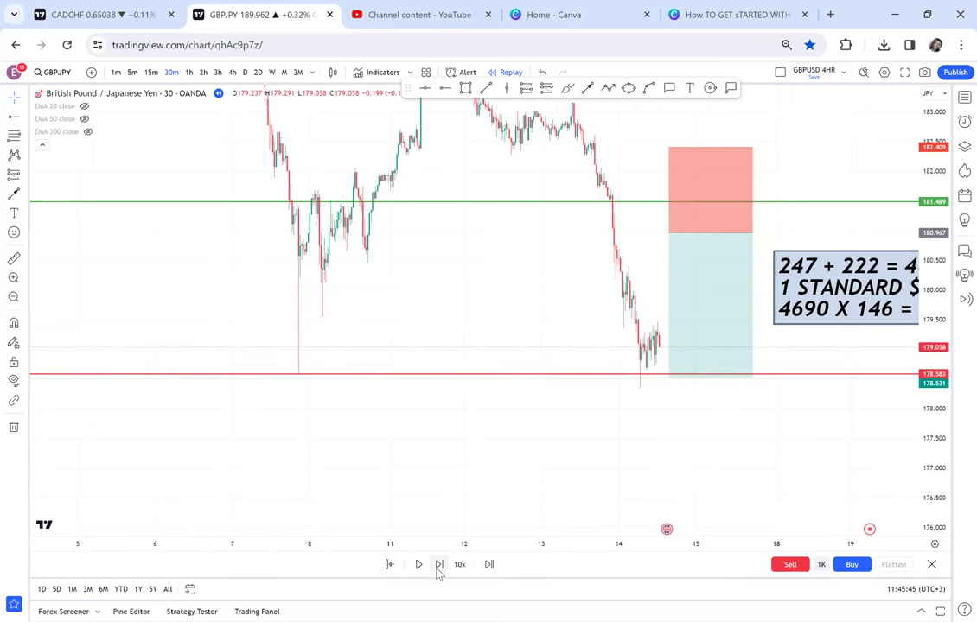
left_click(438, 564)
left_click(438, 565)
left_click(438, 565)
left_click(439, 565)
left_click(438, 564)
left_click(438, 564)
left_click(438, 564)
left_click(439, 565)
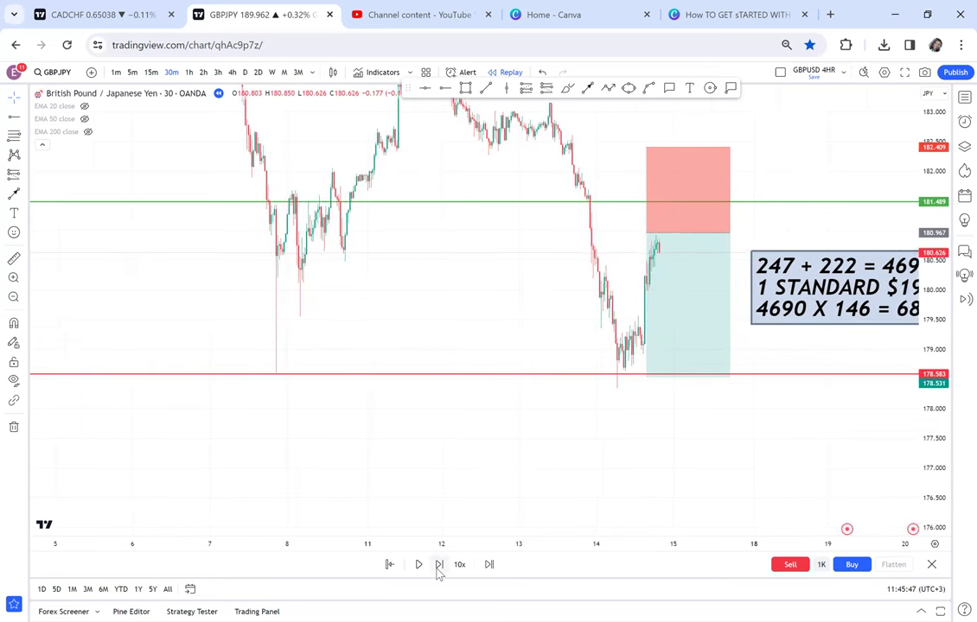
left_click(438, 565)
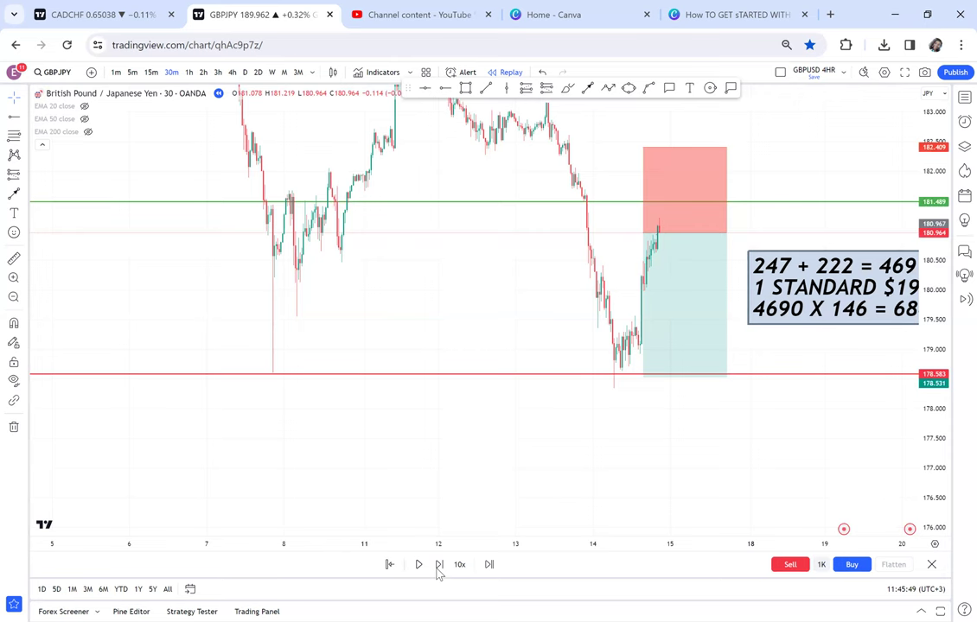
left_click(438, 564)
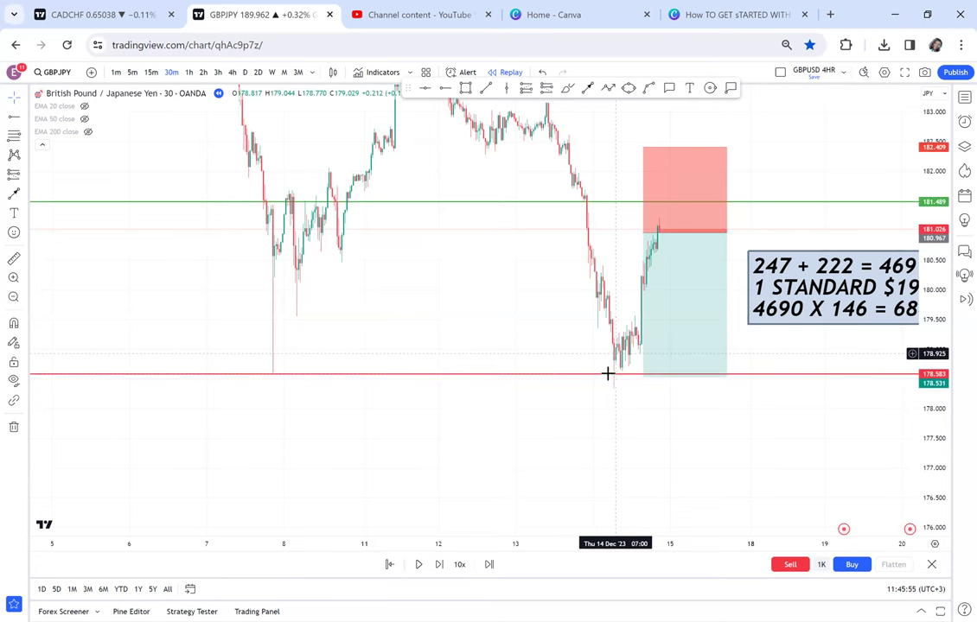
Step: Draw a rectangle from the double top near 184.4 down to the red line at 178.583, and move it directly below that line
left_click_drag(654, 306, 627, 387)
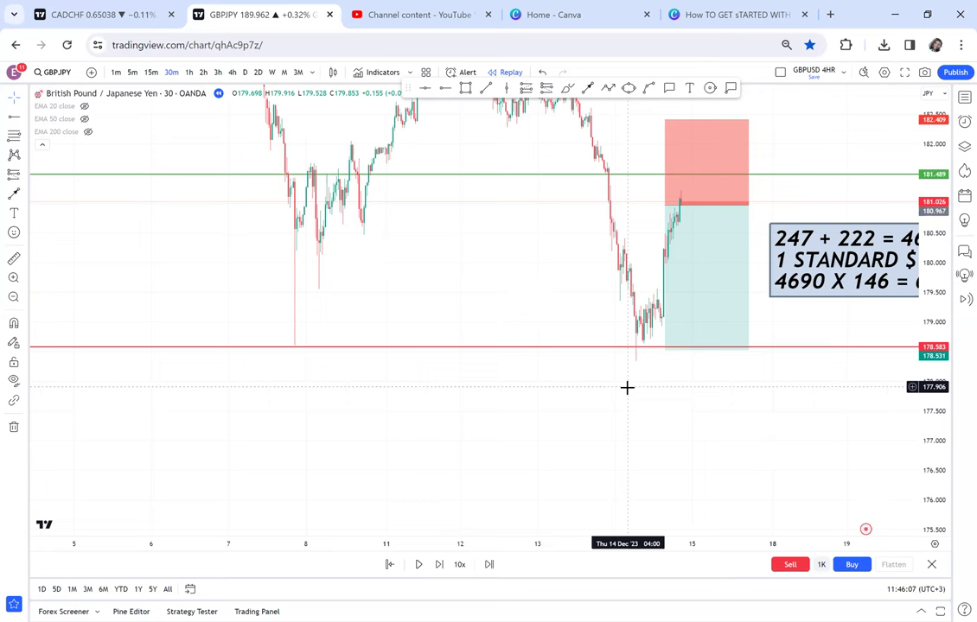
mouse_move(585, 305)
left_mouse_down()
mouse_move(626, 421)
mouse_move(622, 411)
left_mouse_up()
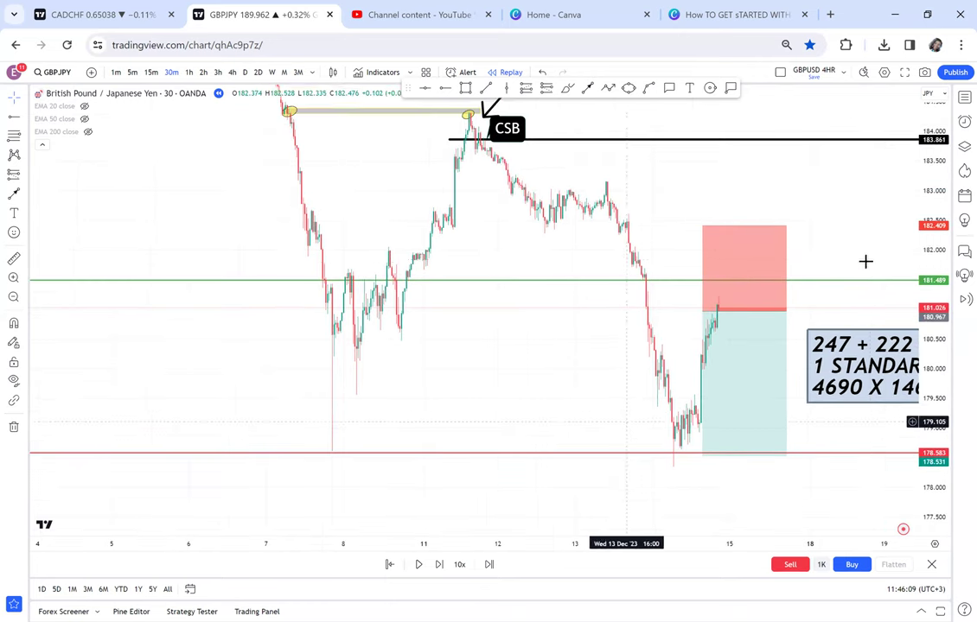
left_click_drag(926, 249, 888, 351)
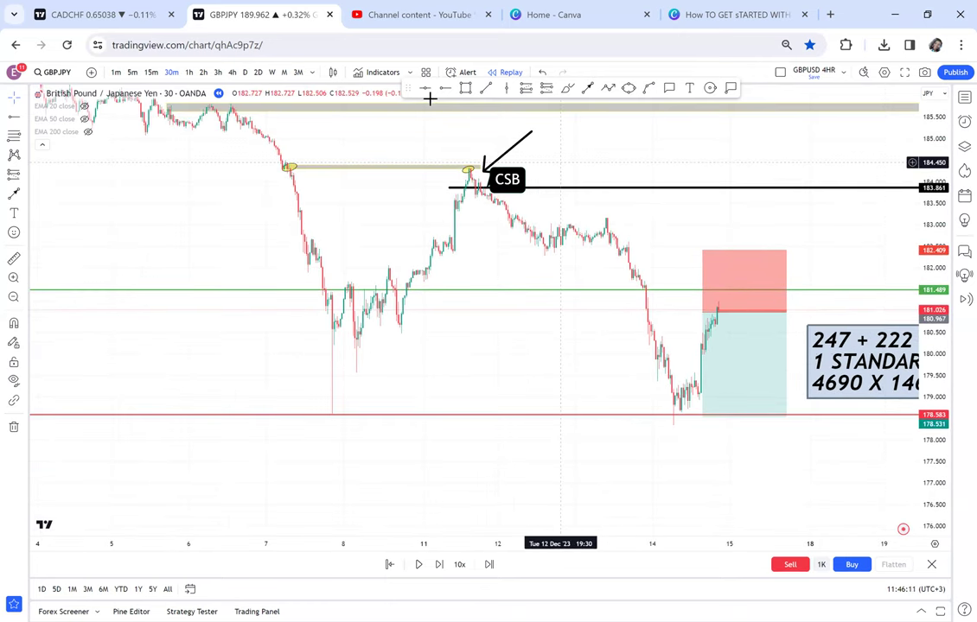
left_click(465, 87)
mouse_move(350, 164)
left_mouse_down()
mouse_move(337, 256)
mouse_move(392, 353)
mouse_move(414, 422)
mouse_move(481, 236)
left_mouse_up()
left_click(458, 191)
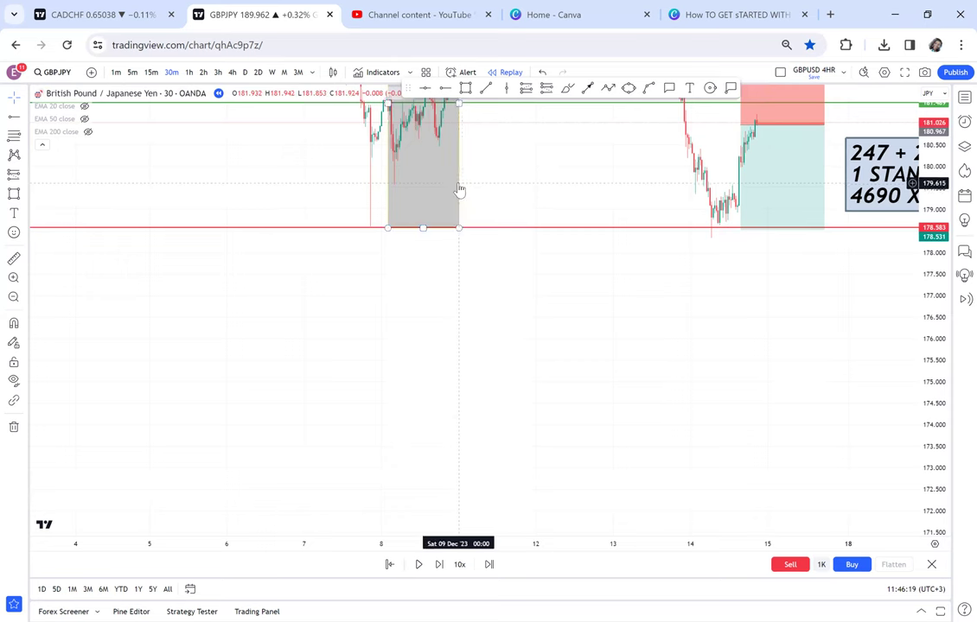
left_click_drag(467, 433, 555, 423)
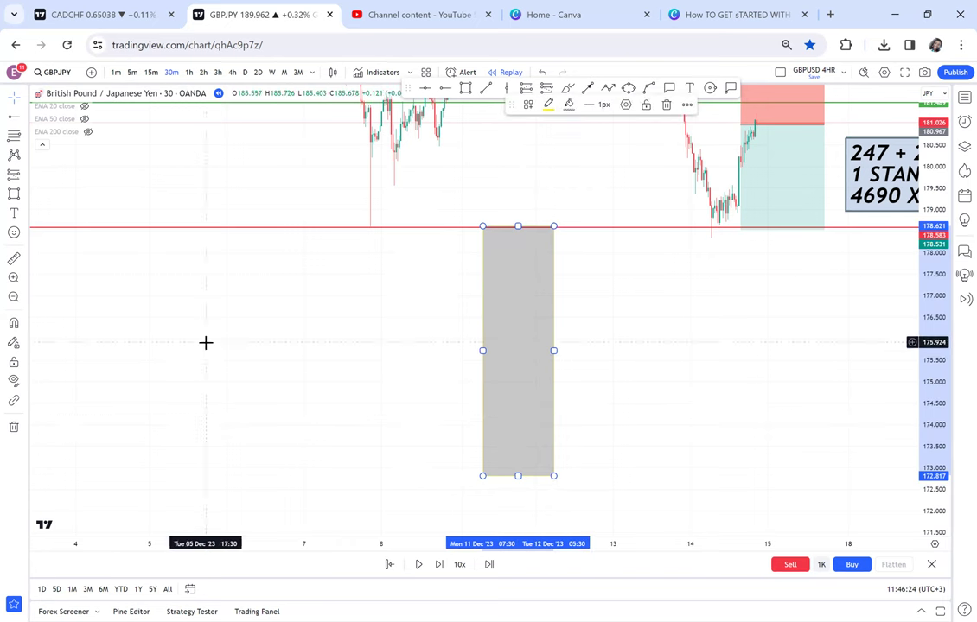
Step: Measure the projected drop from the red line at 178.583 down to the rectangle's lower edge
left_click(15, 259)
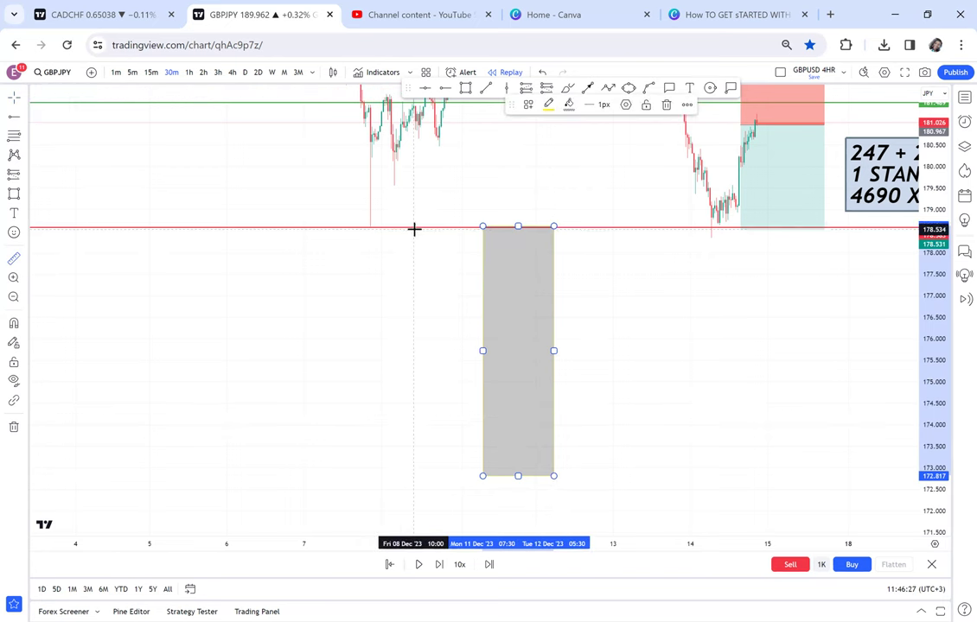
left_click(415, 227)
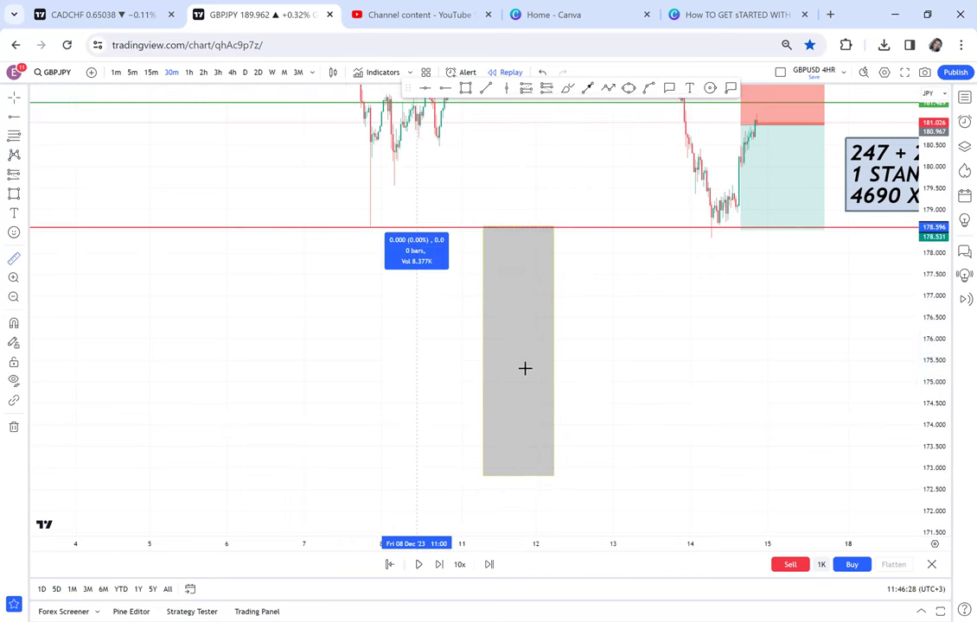
left_click(666, 475)
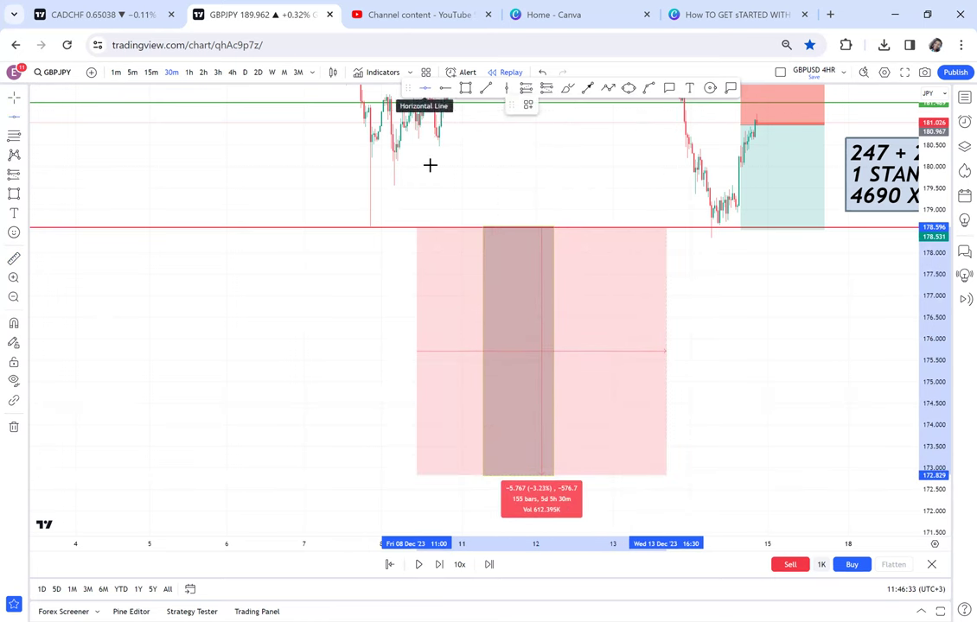
Step: Add horizontal target lines at the rectangle's midpoint, 175.737, and at its lower edge, 172.779
left_click(405, 350)
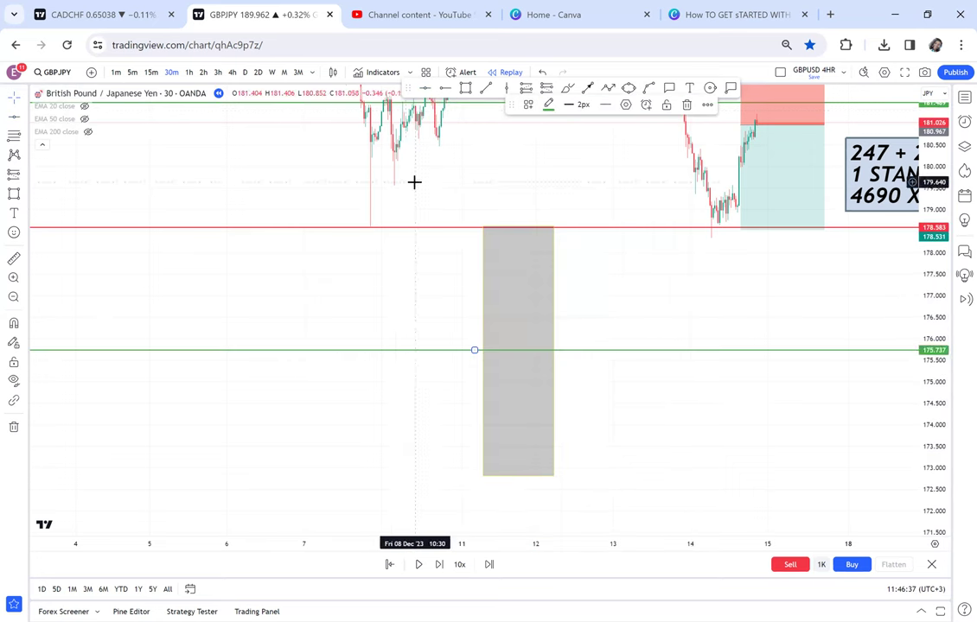
left_click(425, 88)
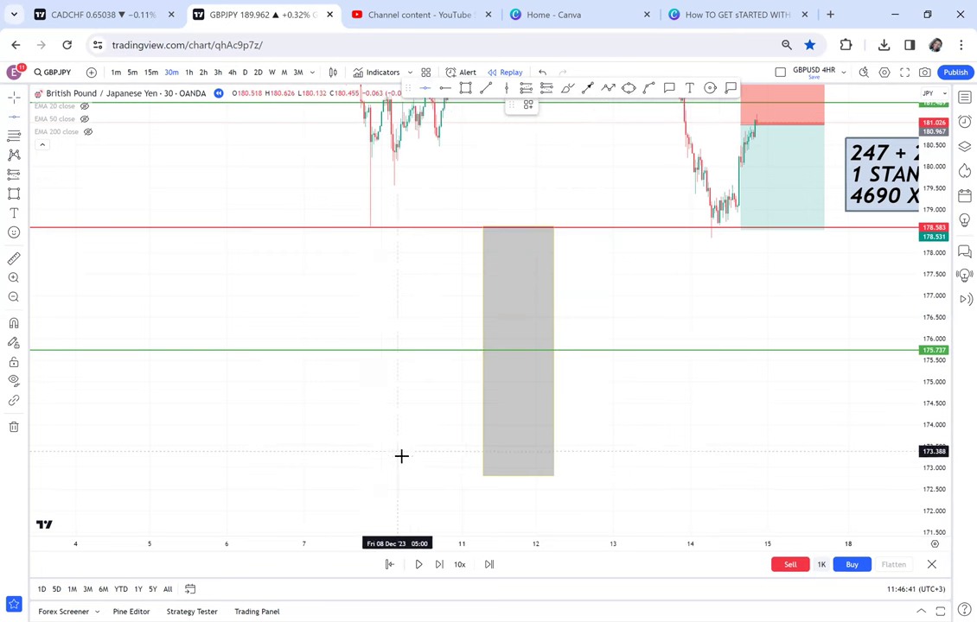
left_click(421, 477)
Step: Examine the projected target levels against the short position and the double top on the 30-minute chart
left_click_drag(695, 432, 558, 404)
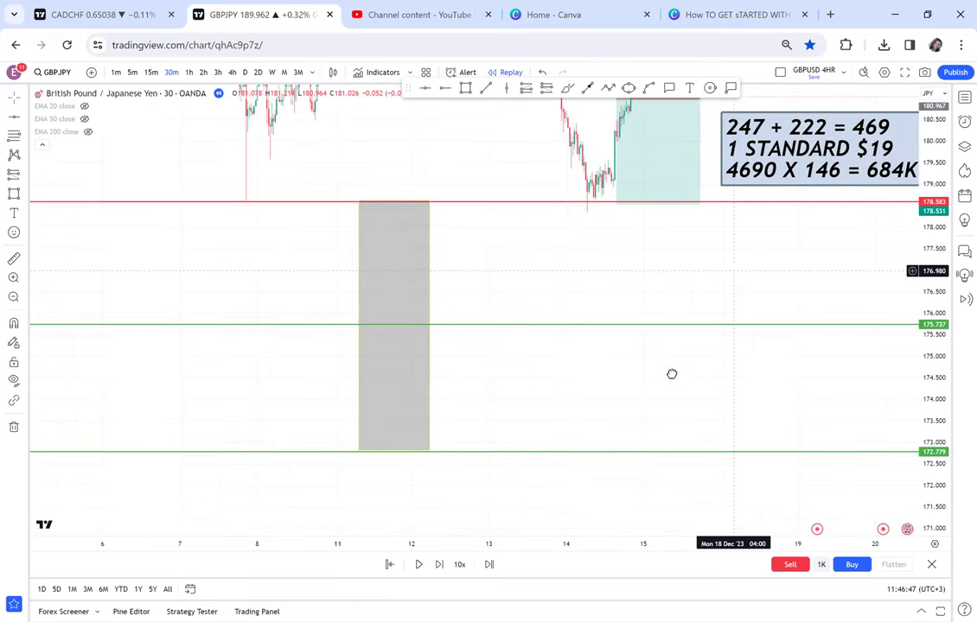
left_click_drag(671, 373, 675, 399)
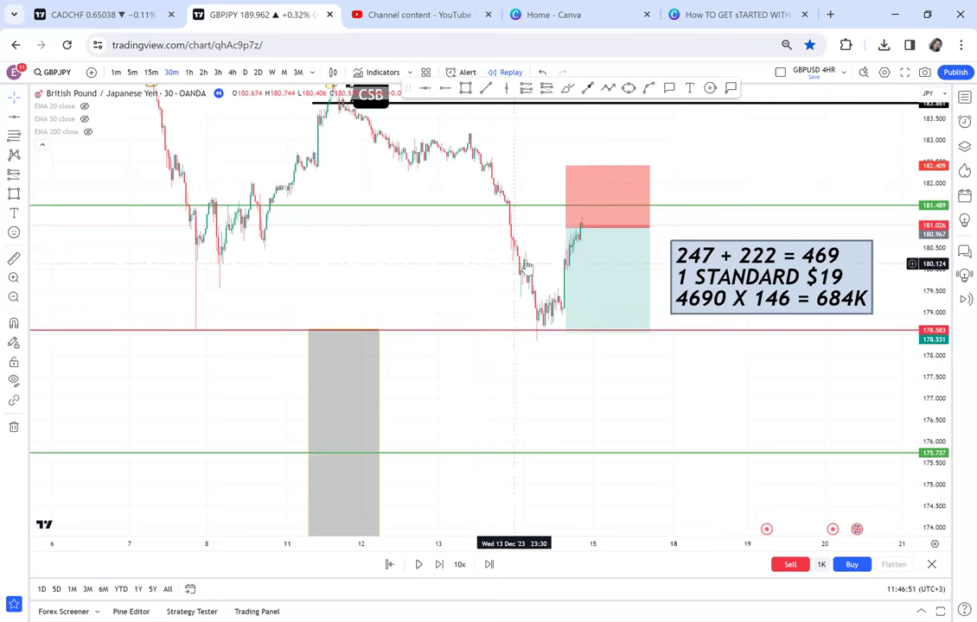
left_click(614, 248)
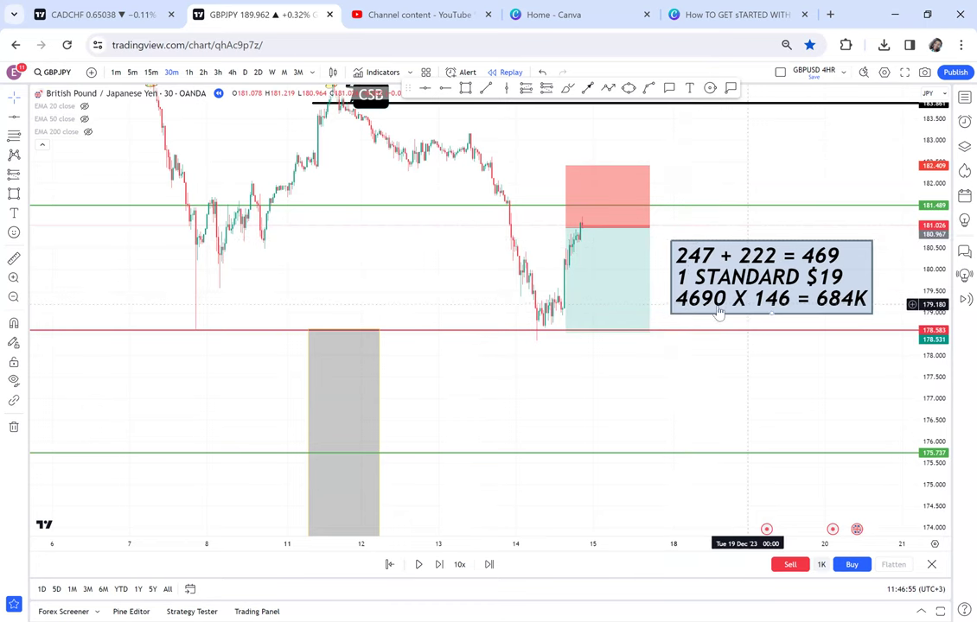
left_click_drag(618, 370, 677, 318)
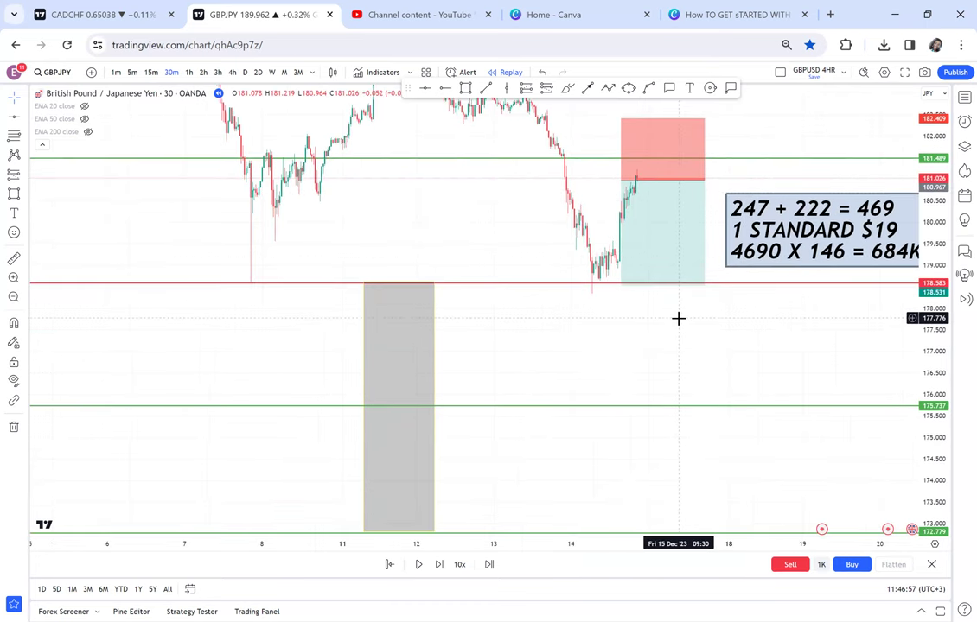
left_click_drag(715, 262, 693, 286)
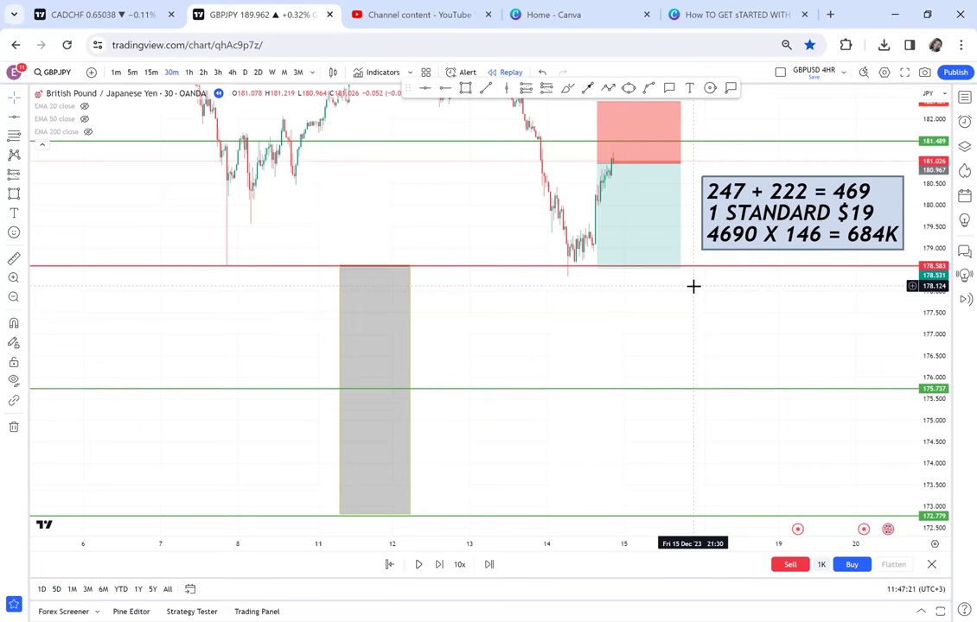
left_click_drag(505, 189, 516, 414)
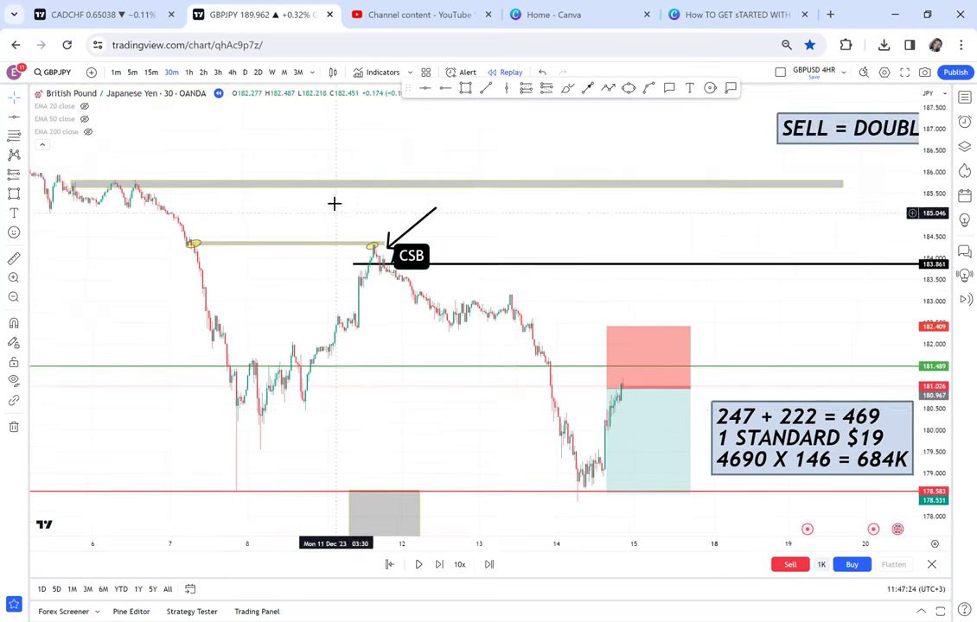
Step: Switch the chart to the 4-hour timeframe and examine the double top, the CSB level and the drop to the red line
left_click(235, 72)
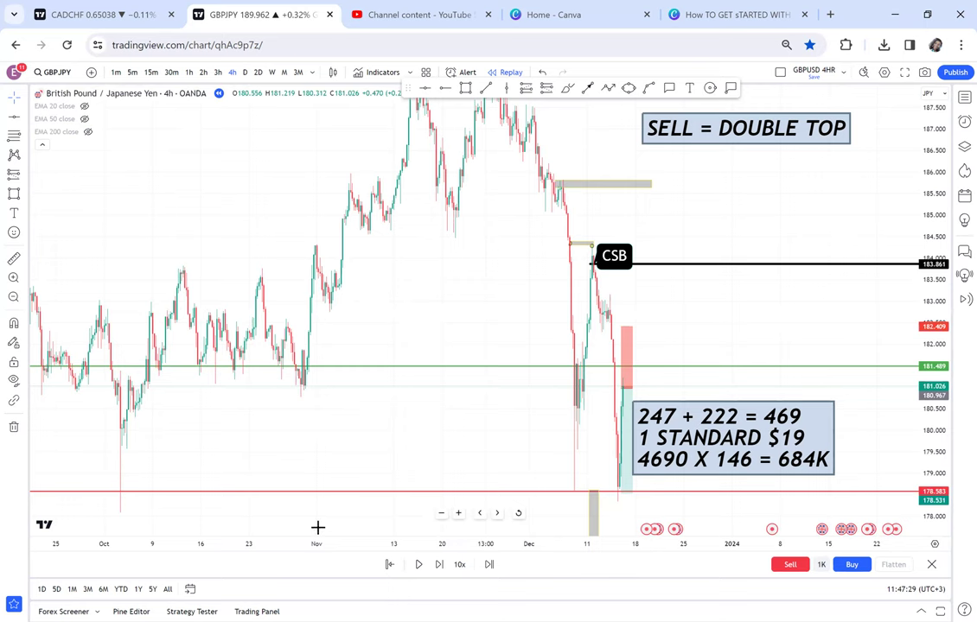
scroll(271, 521, "up", 3)
scroll(235, 513, "up", 2)
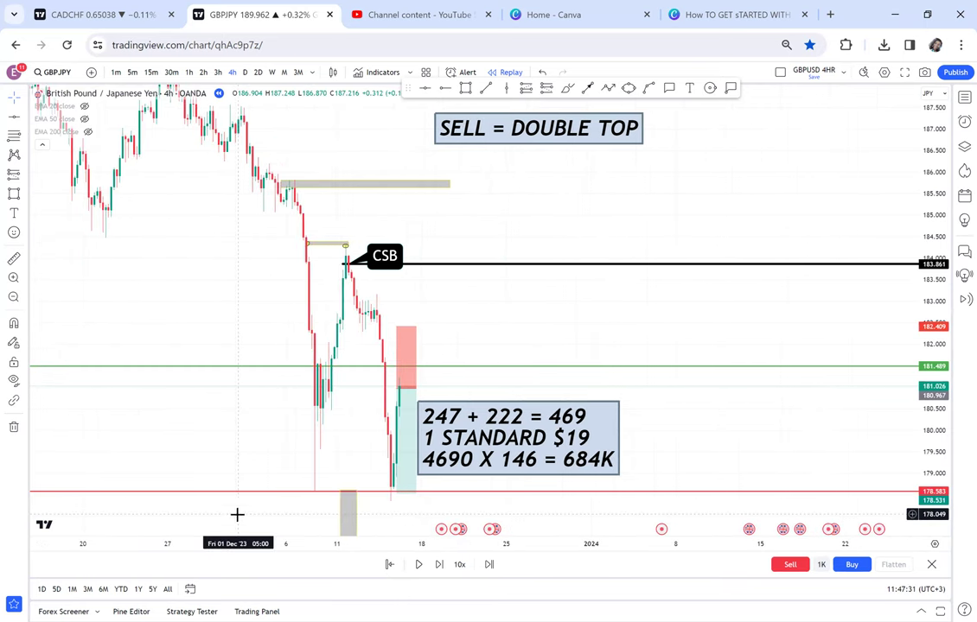
left_click_drag(562, 324, 619, 320)
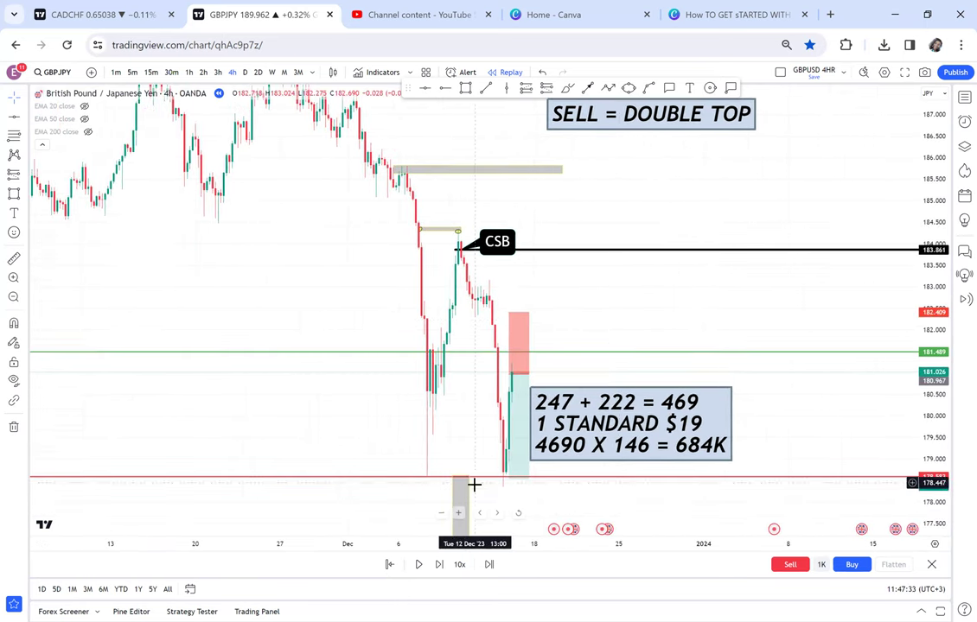
scroll(353, 368, "right", 5)
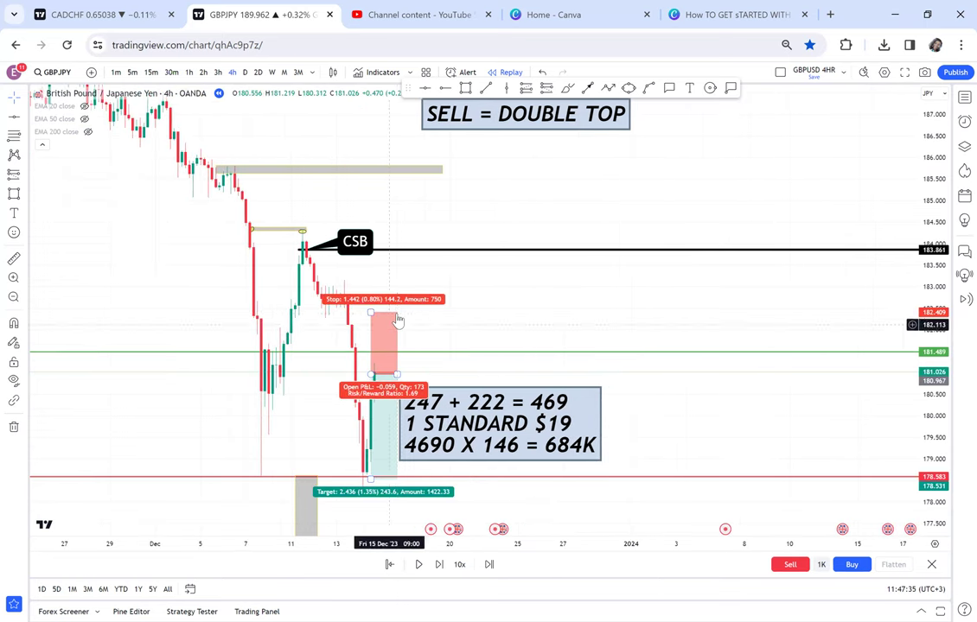
scroll(649, 235, "left", 15)
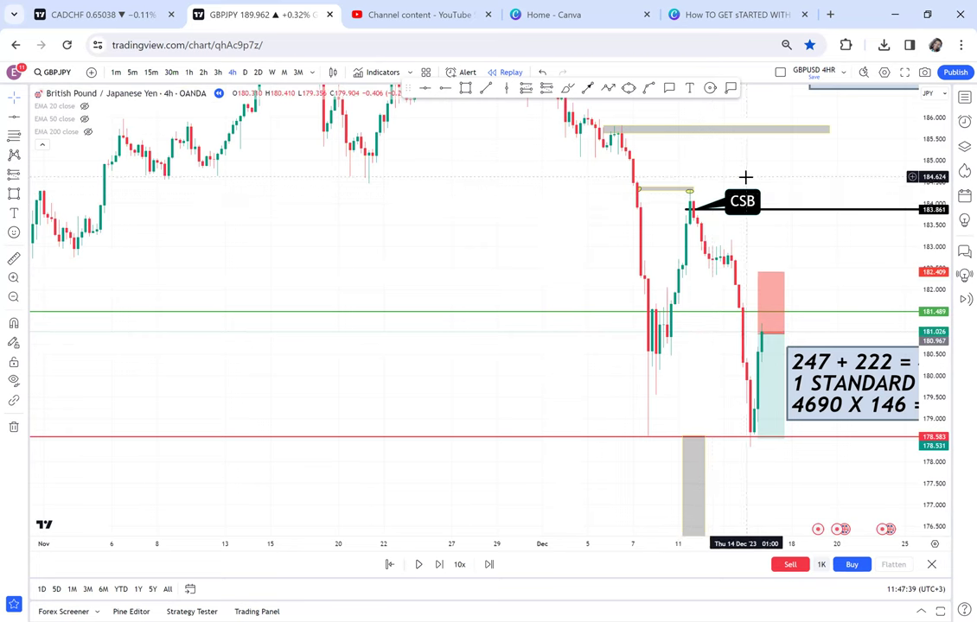
scroll(509, 260, "right", 7)
left_click_drag(510, 259, 475, 284)
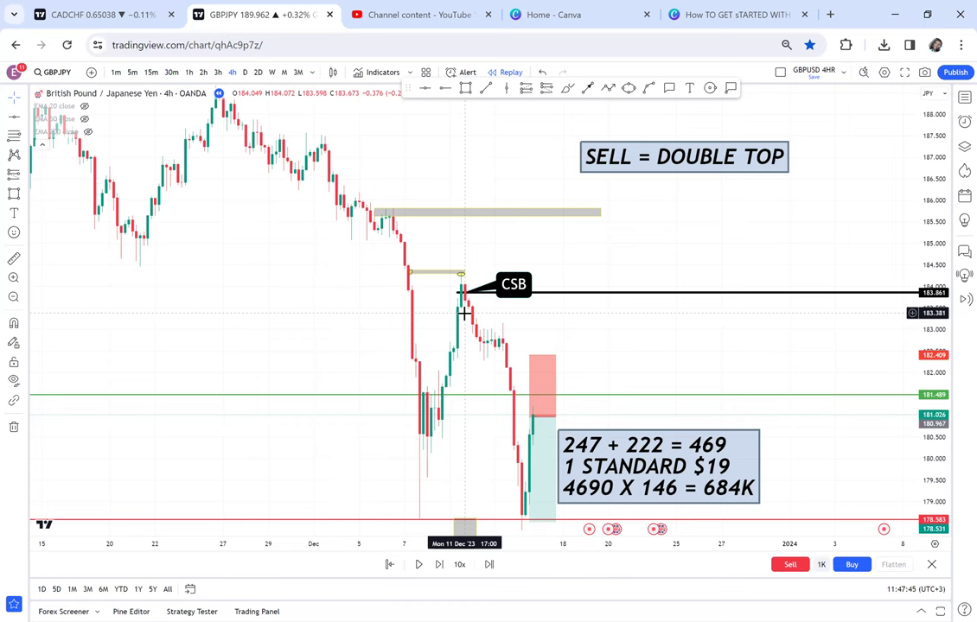
mouse_move(640, 228)
left_mouse_down()
mouse_move(650, 205)
mouse_move(637, 226)
left_mouse_up()
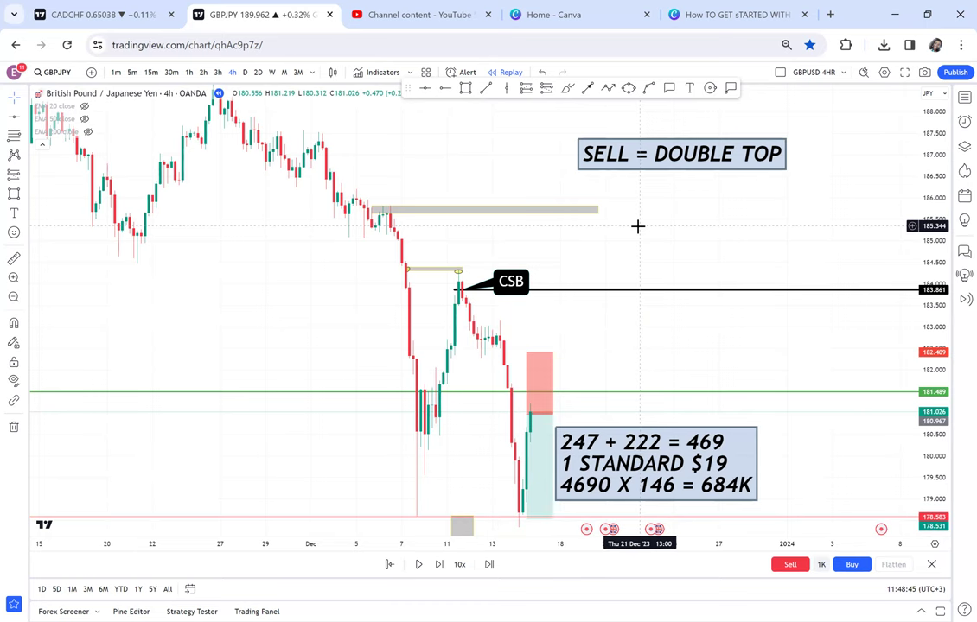
Step: Examine the November highs and the decline into the 184.3 double-top zone more closely on the 4-hour chart
left_click_drag(390, 154, 543, 252)
left_click_drag(383, 222, 489, 280)
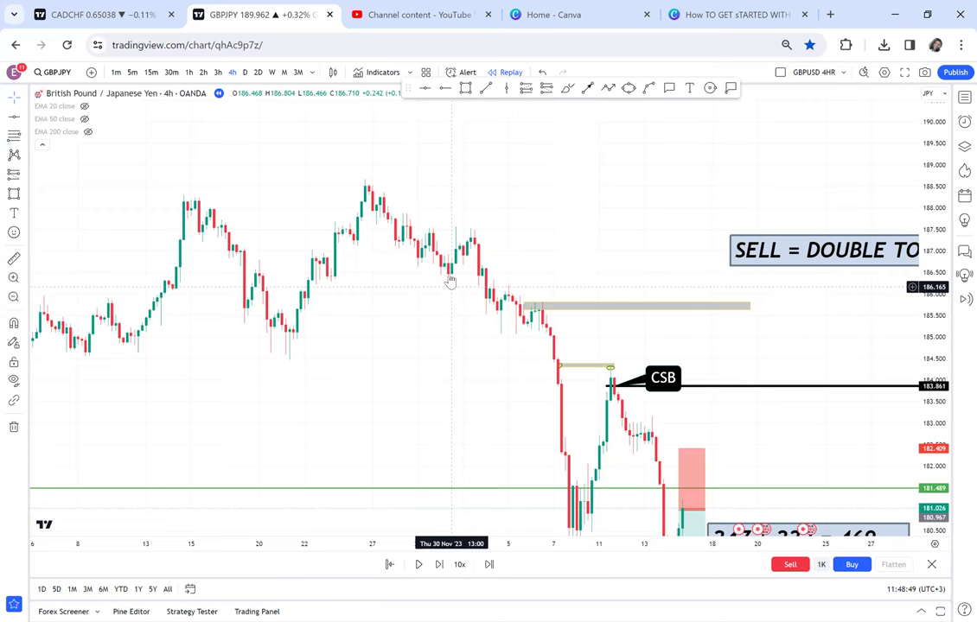
left_click_drag(401, 182, 450, 153)
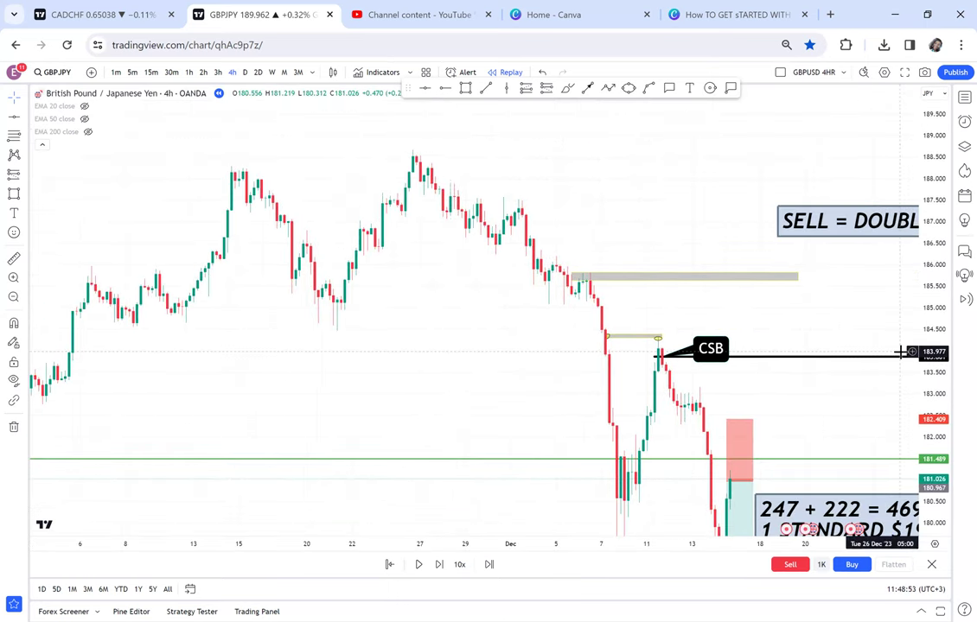
left_click_drag(930, 359, 930, 218)
left_click_drag(835, 323, 768, 227)
left_click_drag(724, 257, 691, 204)
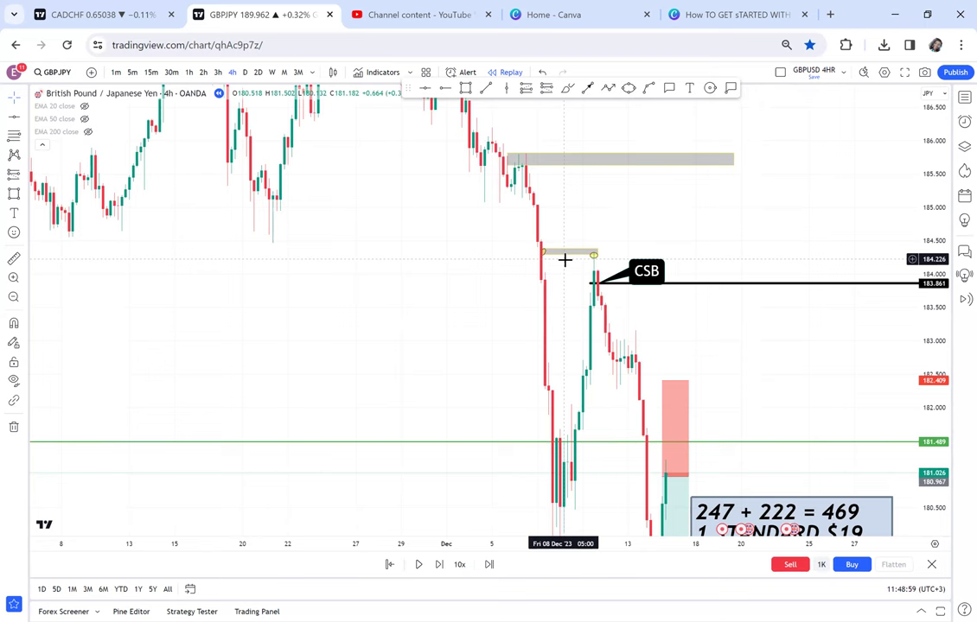
left_click_drag(410, 214, 359, 196)
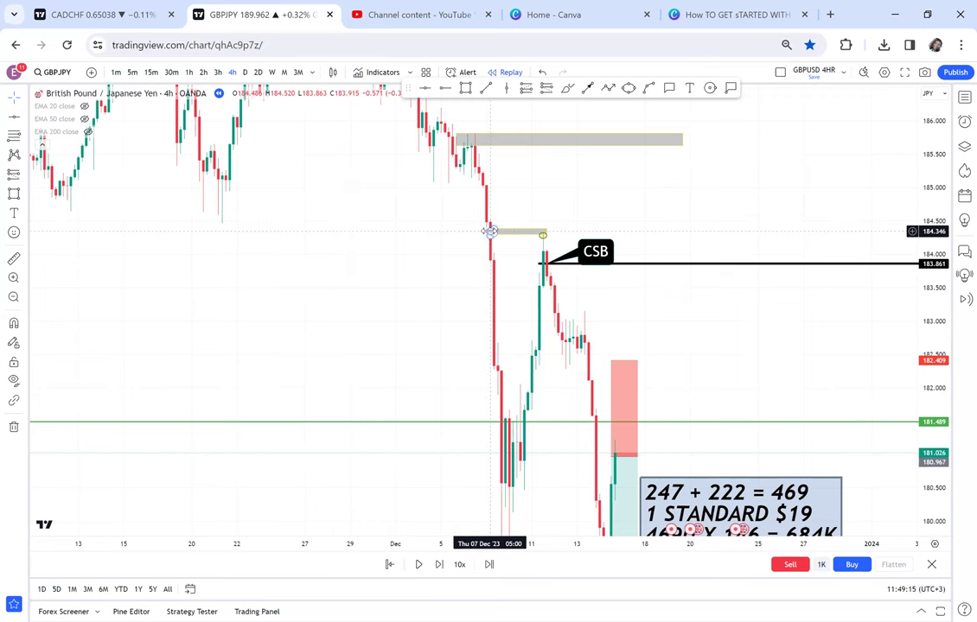
Step: Compare the double top and CSB level on the 2-hour and 1-hour timeframes, and return to the 4-hour chart
left_click(203, 72)
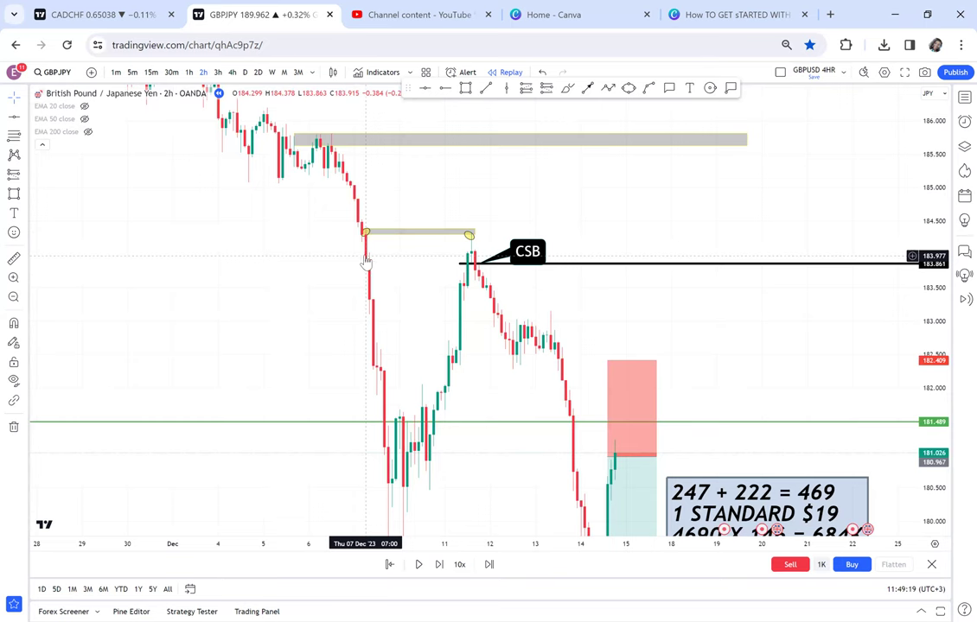
left_click(189, 72)
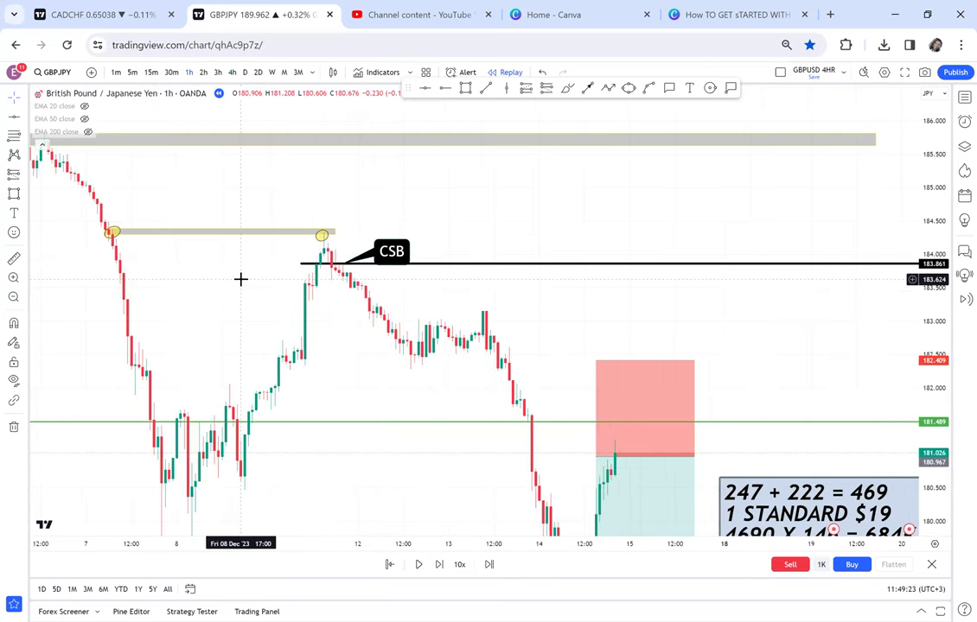
left_click_drag(310, 288, 402, 301)
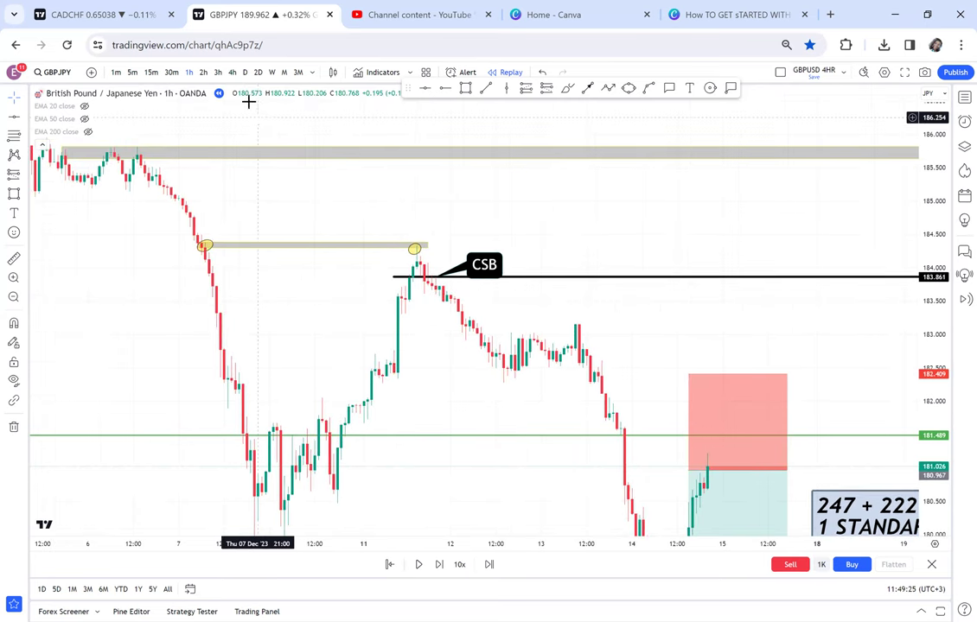
left_click(231, 74)
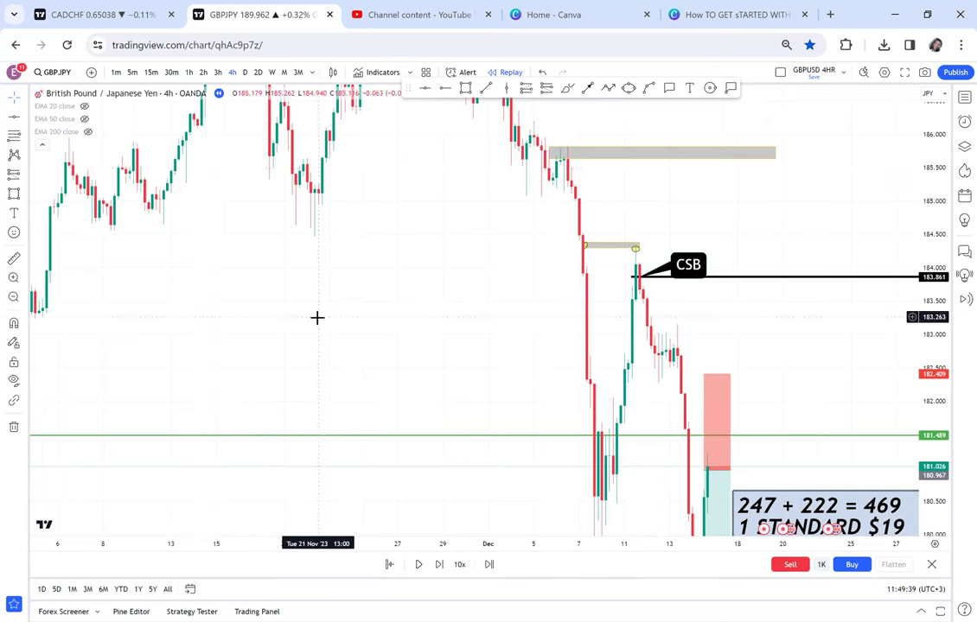
left_click_drag(304, 290, 268, 243)
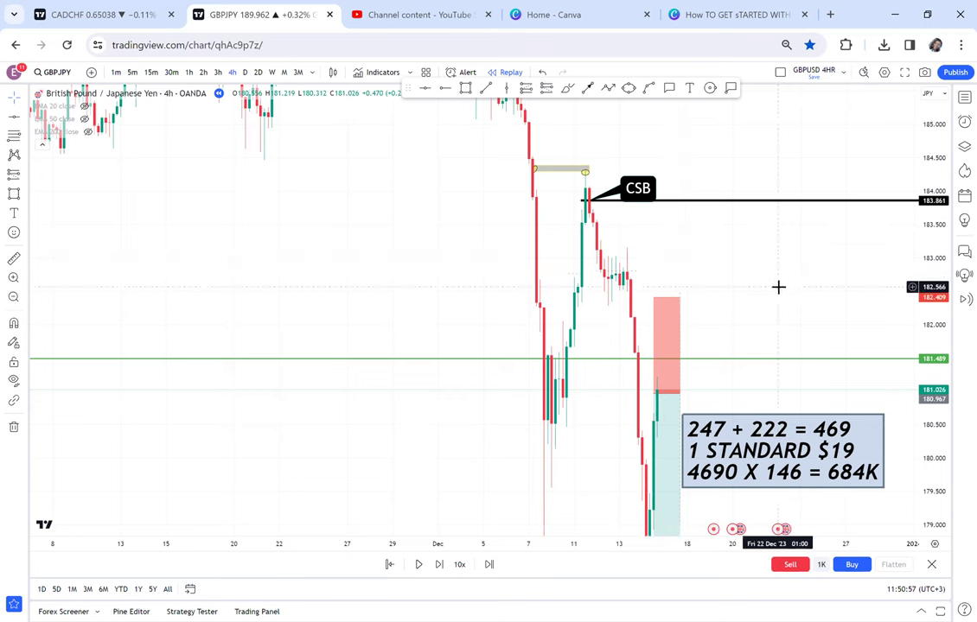
left_click_drag(921, 202, 795, 273)
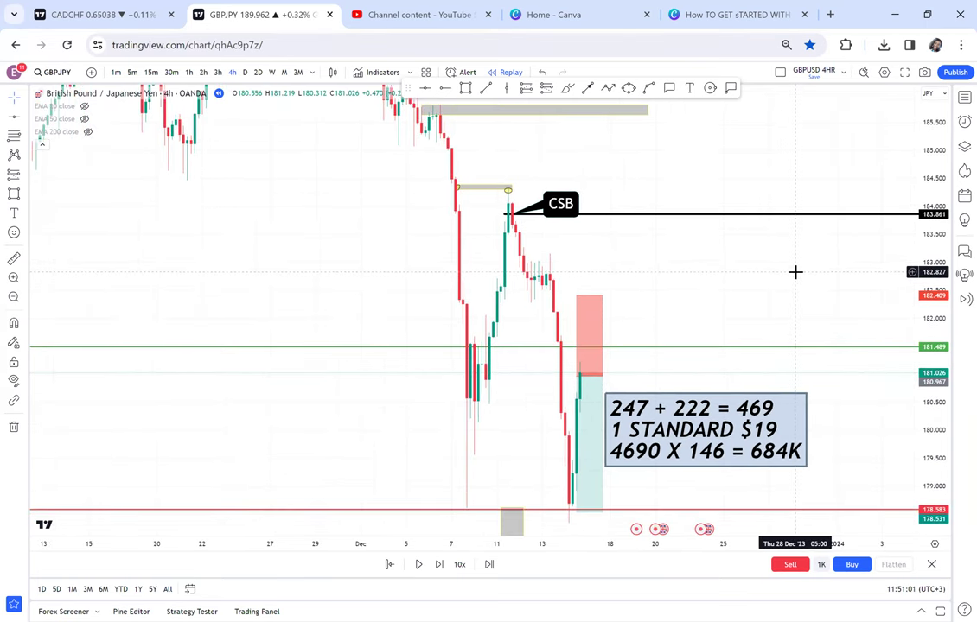